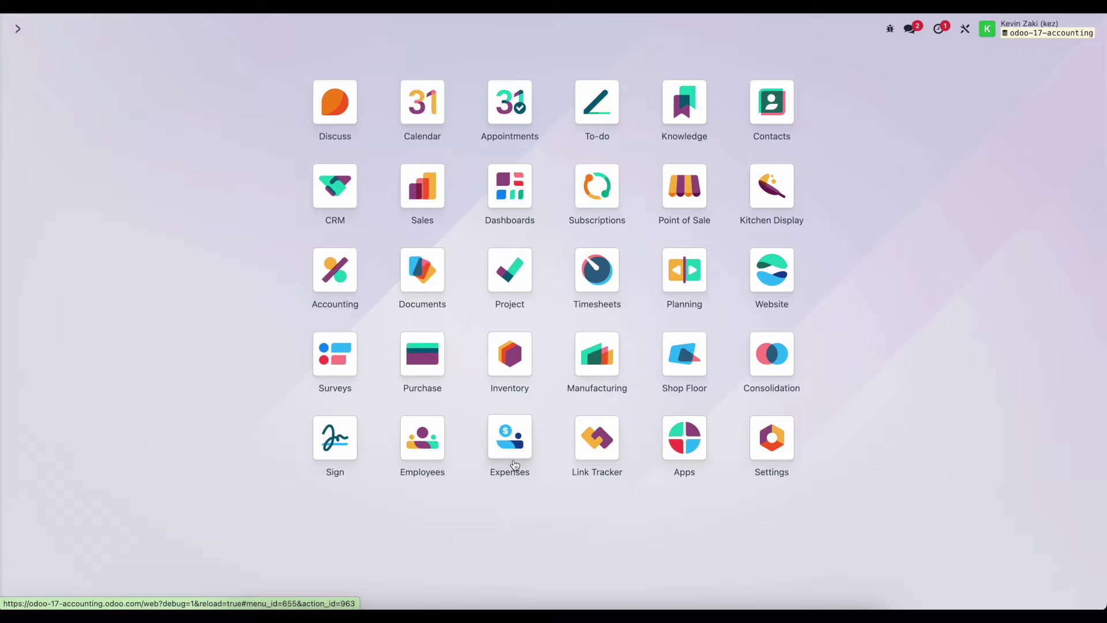
# Look over the vendor documents list in Accounting, then return to the apps home screen.
pyautogui.click(331, 282)
pyautogui.click(234, 30)
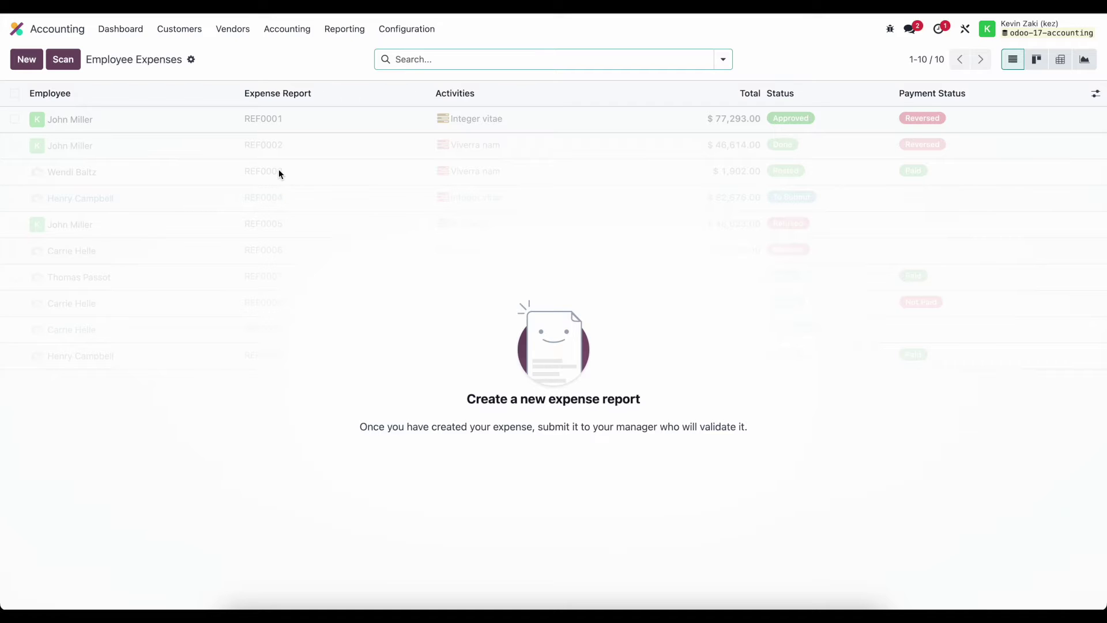
pyautogui.click(52, 33)
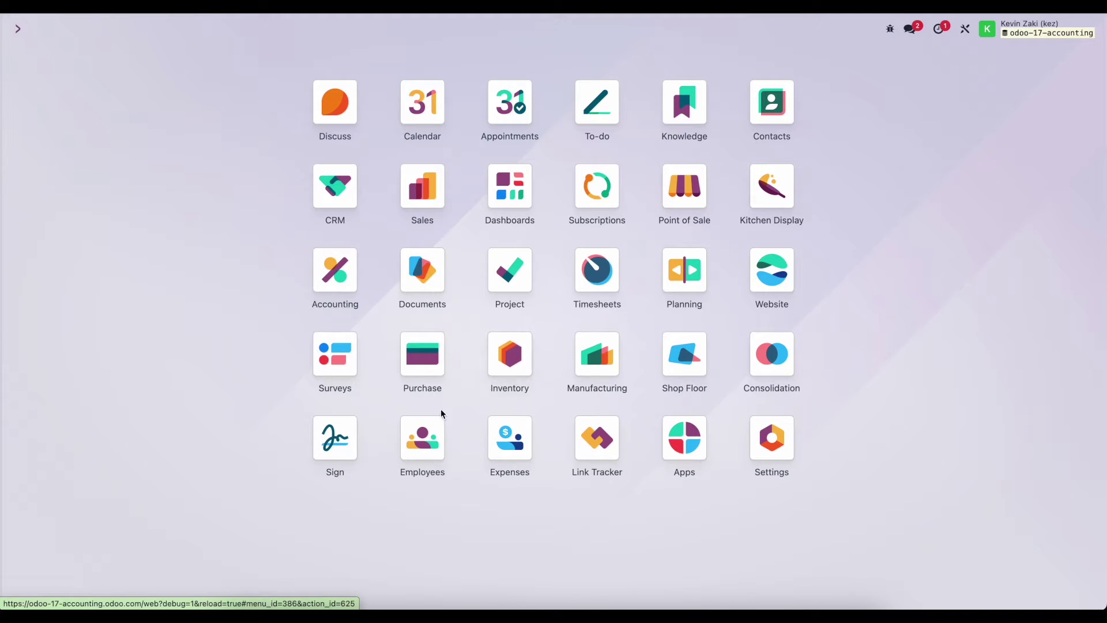
# Create a 'Sample Receipt: Restaurant' expense of $17.02 from the second sample receipt.
pyautogui.click(503, 446)
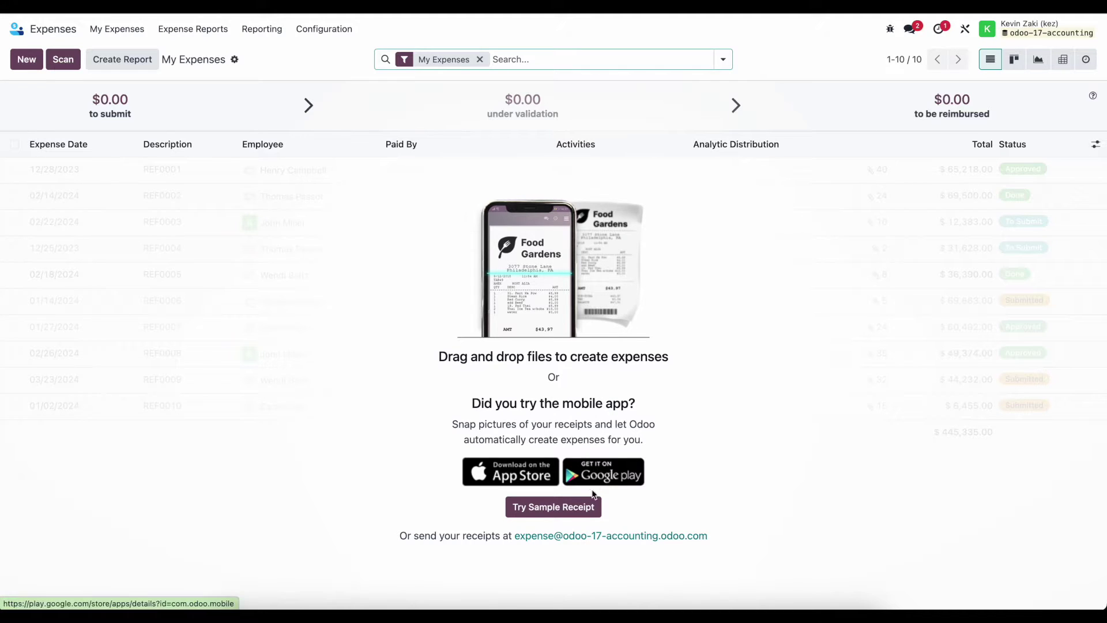
pyautogui.click(550, 507)
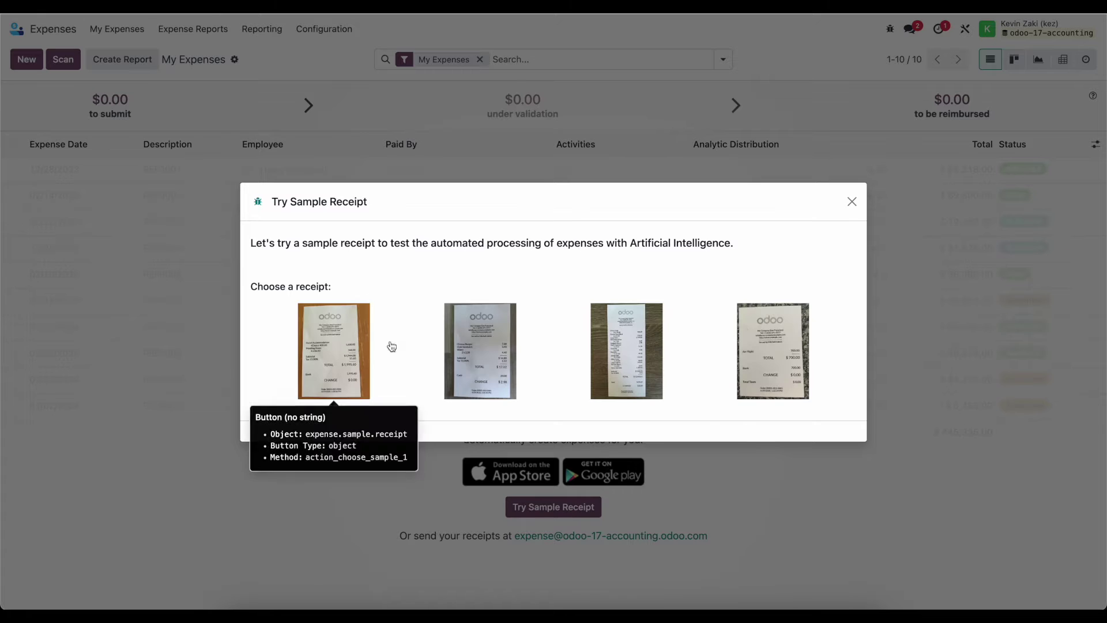
pyautogui.click(467, 364)
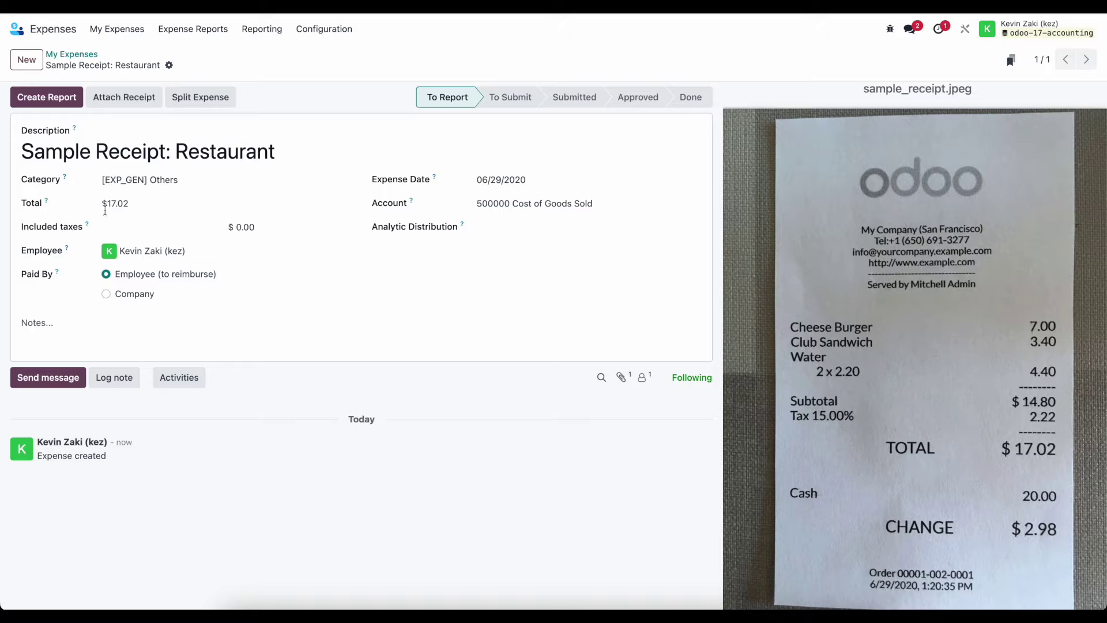
# Include the 15% tax ($2.22) on the restaurant receipt expense, then go back to My Expenses.
pyautogui.click(134, 203)
pyautogui.click(203, 227)
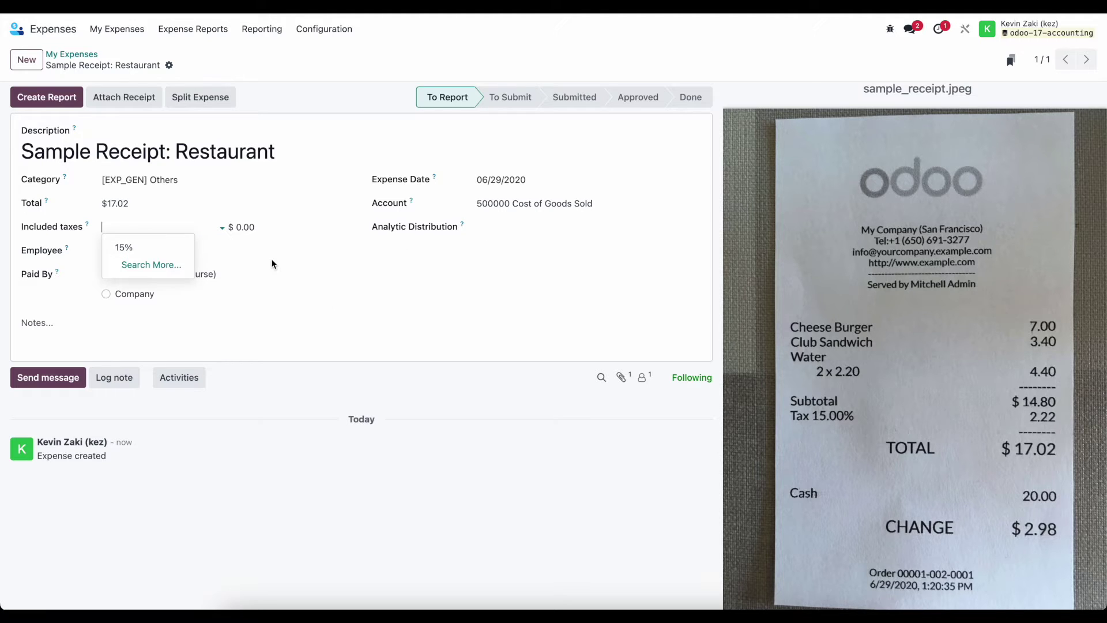
pyautogui.click(139, 247)
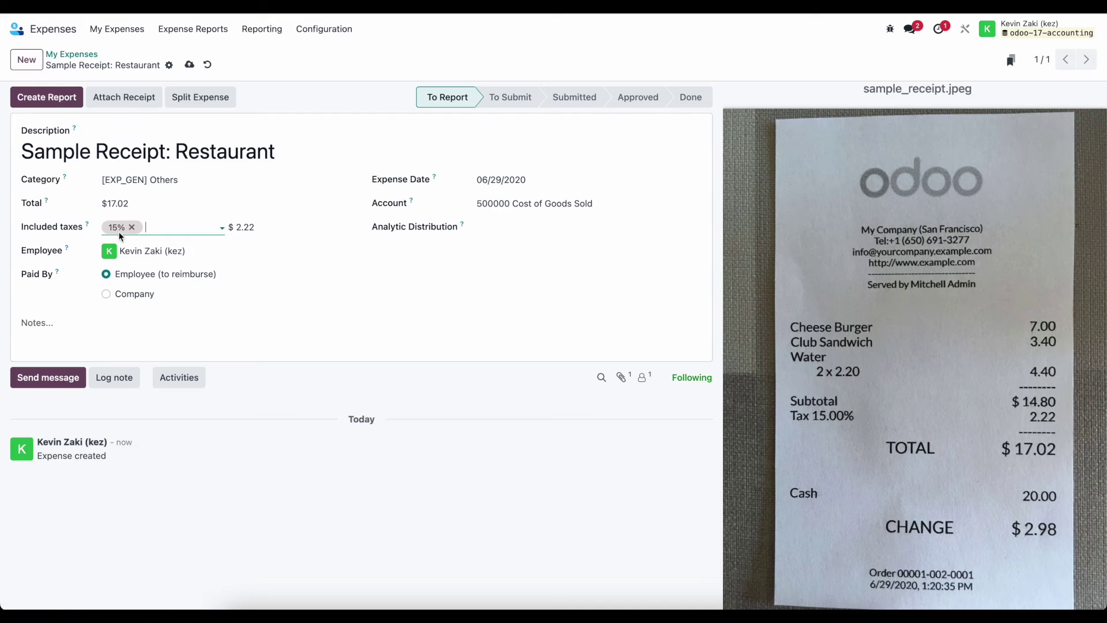
pyautogui.click(880, 365)
pyautogui.click(72, 54)
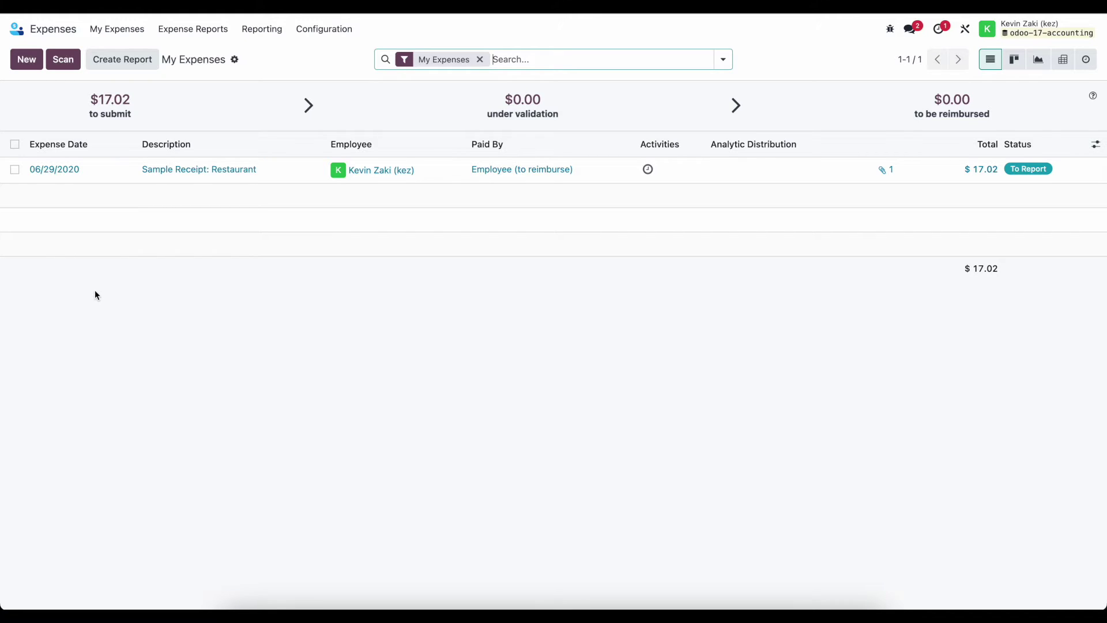
# Go back to the Odoo apps home screen.
pyautogui.click(19, 37)
# Check the employee's Expense approver under Work Information, leave it empty, and reopen Expenses.
pyautogui.click(411, 441)
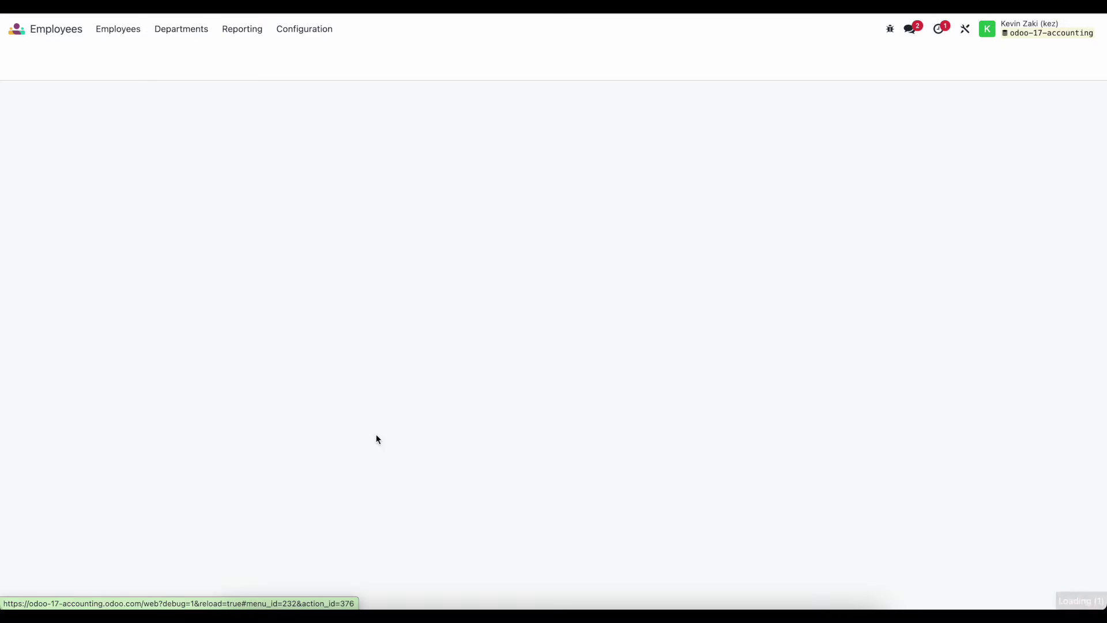
pyautogui.click(257, 119)
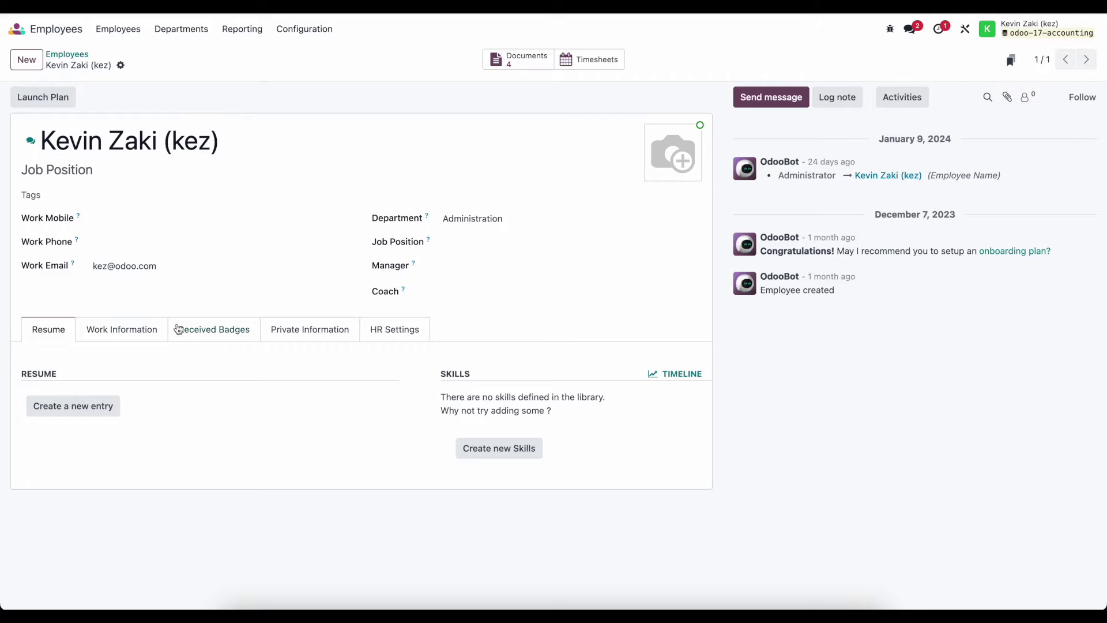
pyautogui.click(152, 338)
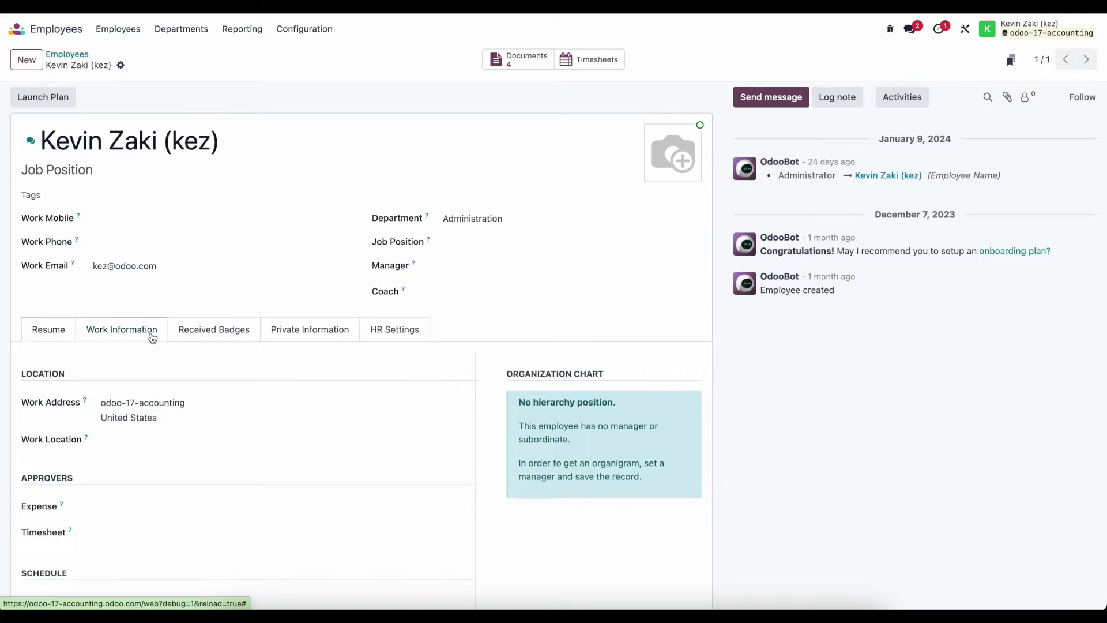
pyautogui.scroll(-2, 230, 400)
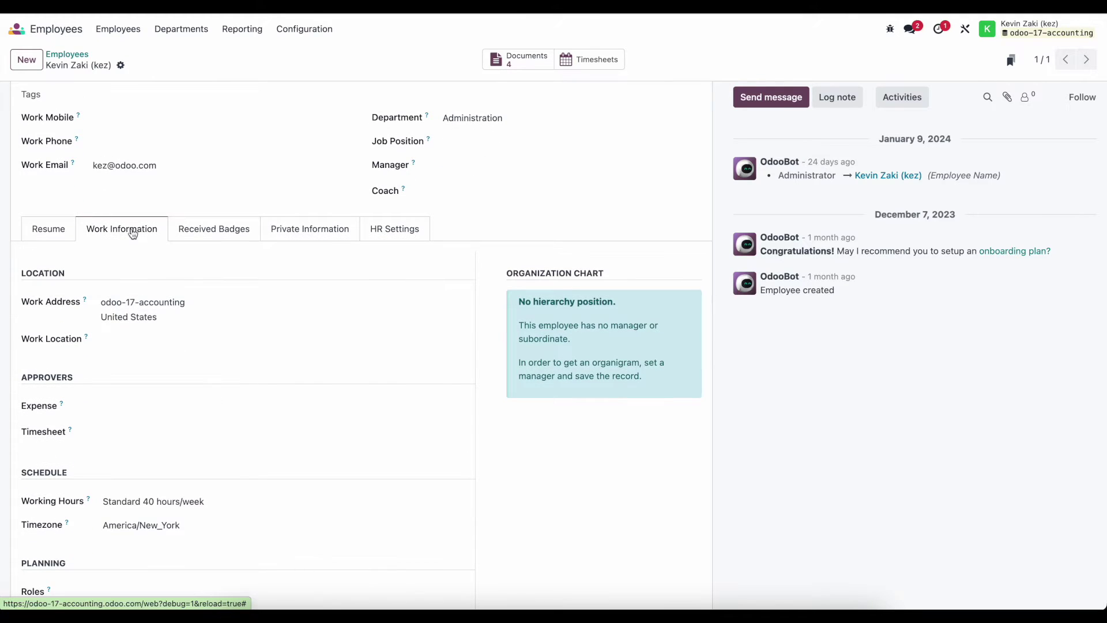
pyautogui.moveTo(27, 378); pyautogui.dragTo(74, 379)
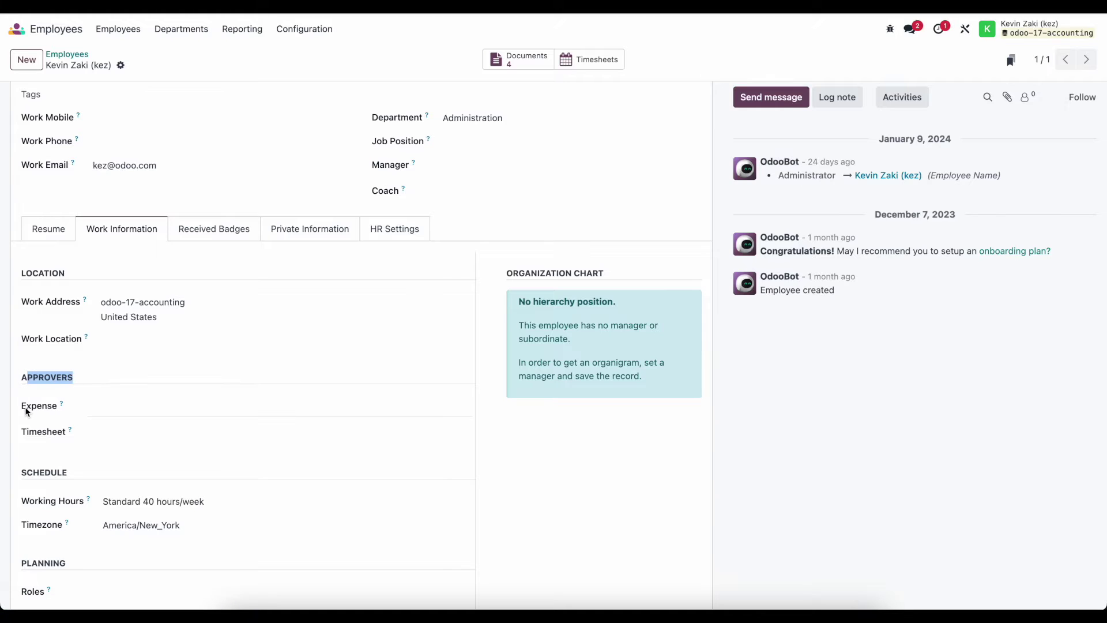
pyautogui.click(51, 407)
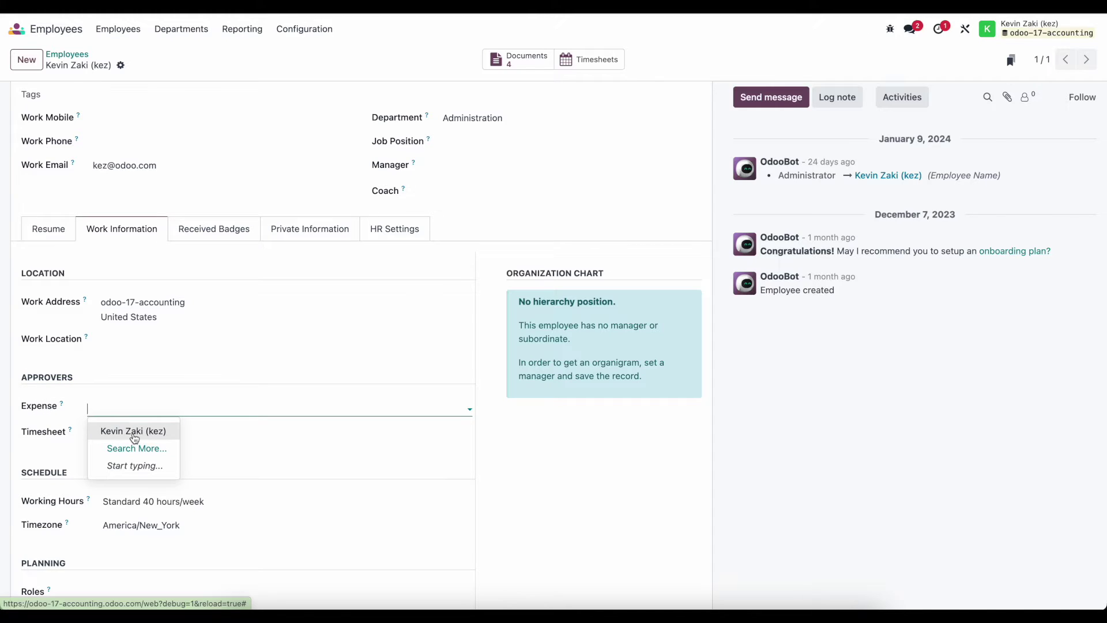
pyautogui.click(107, 379)
pyautogui.scroll(2, 87, 410)
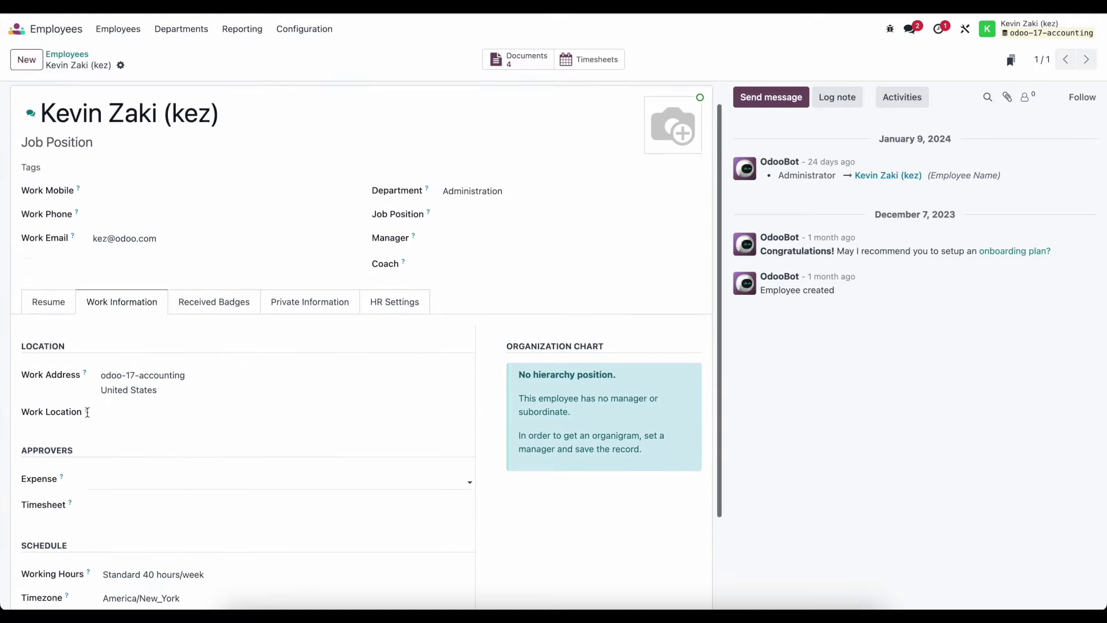
pyautogui.click(16, 29)
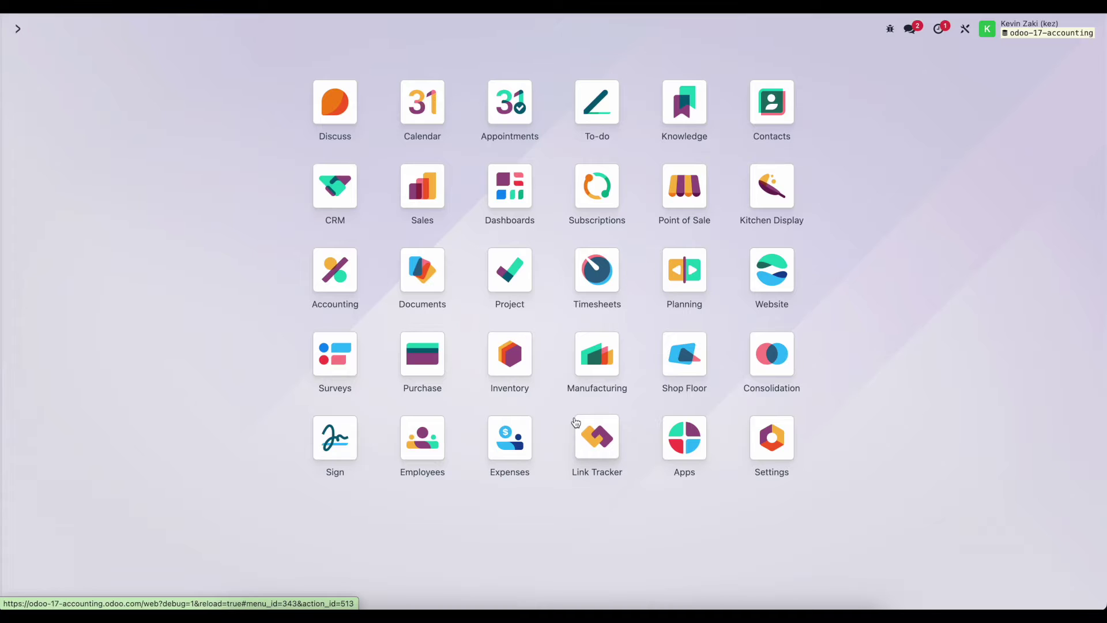
pyautogui.click(496, 456)
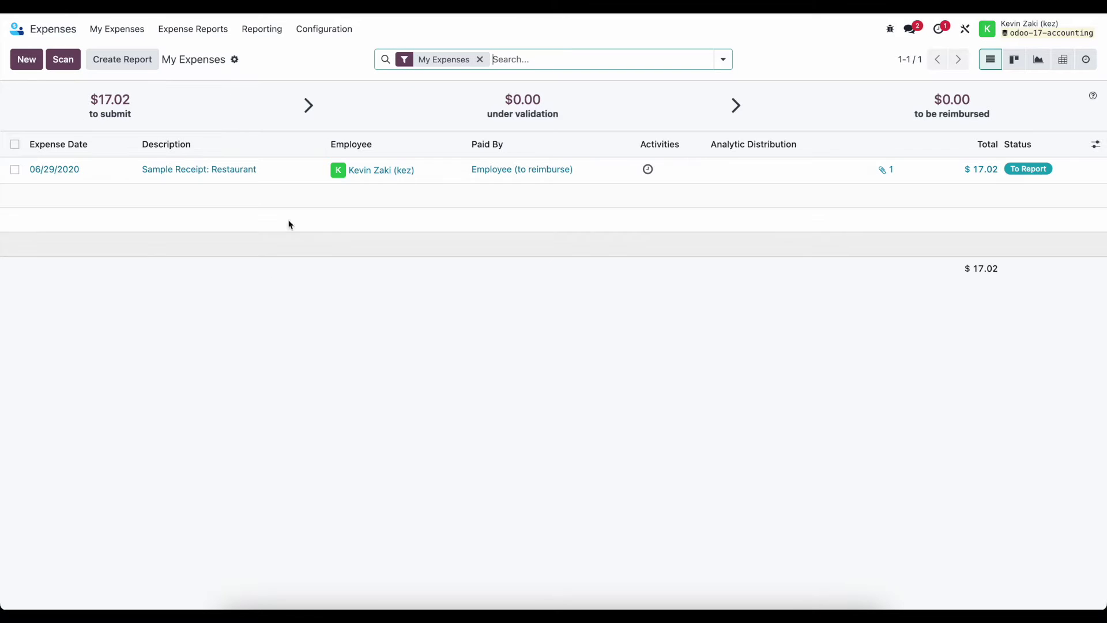
# Create and save a 'Lunch' expense in [FOOD] Meals with a $300.00 total.
pyautogui.click(34, 60)
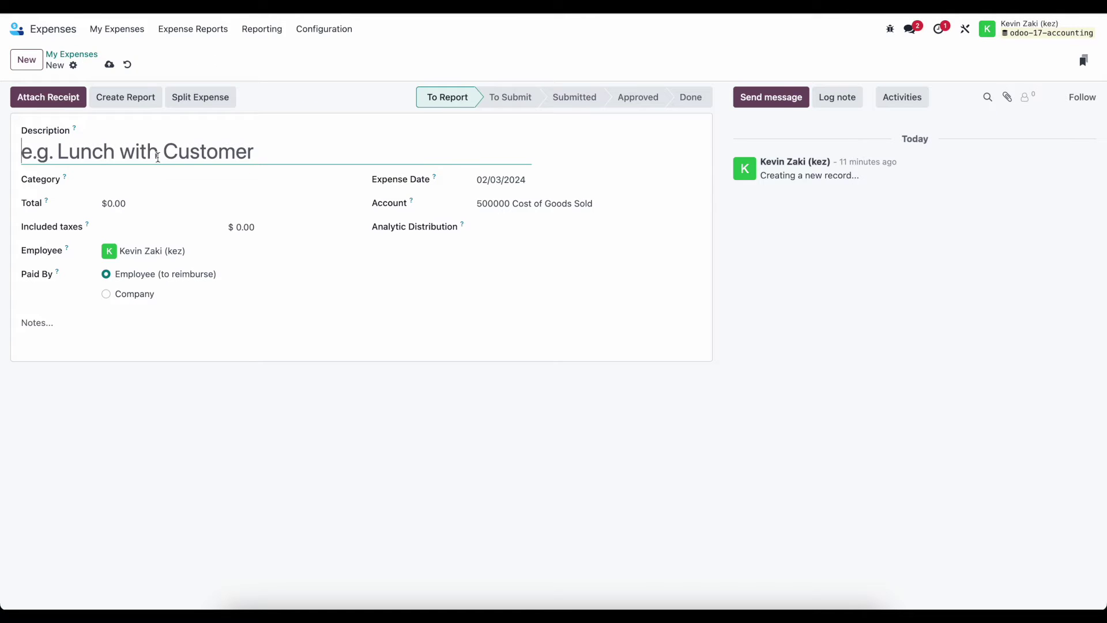
pyautogui.write('Lunch')
pyautogui.click(163, 175)
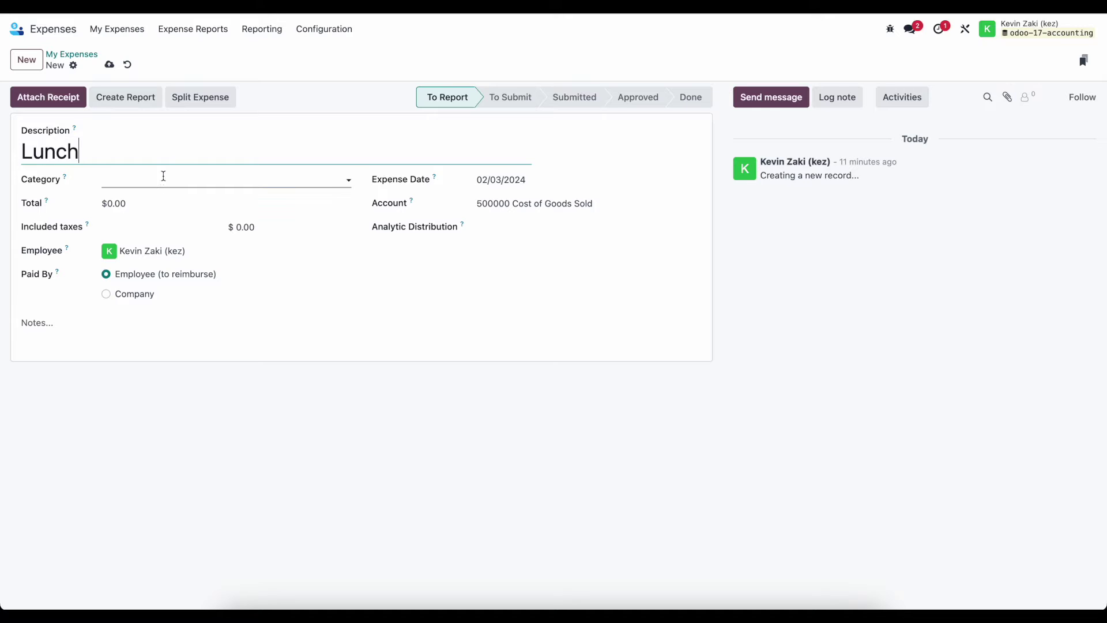
pyautogui.press('Return')
pyautogui.click(165, 180)
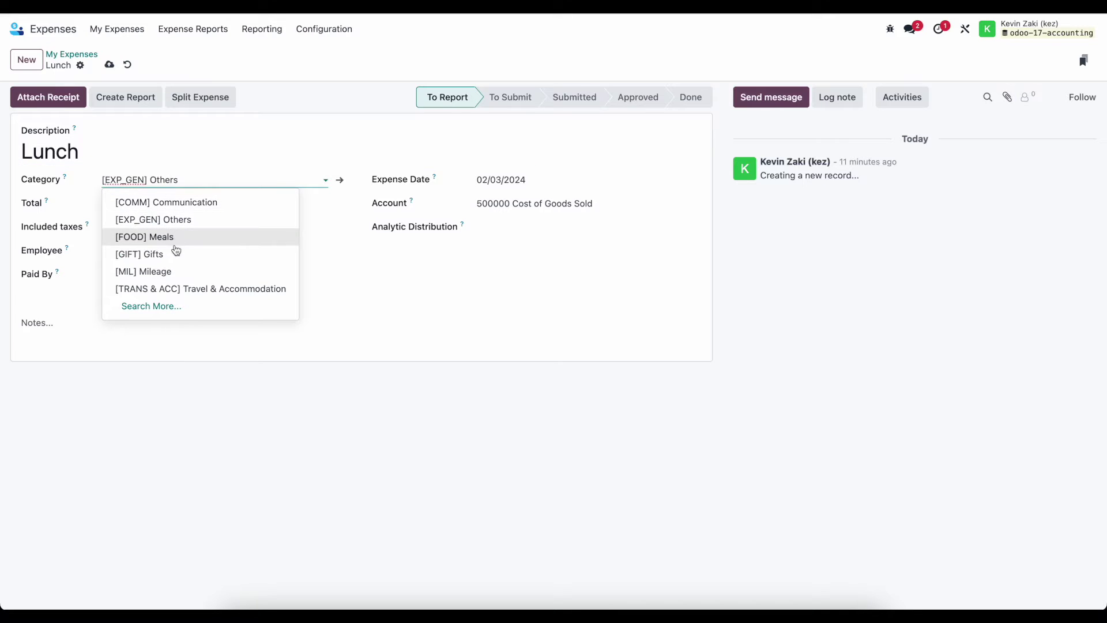
pyautogui.click(190, 238)
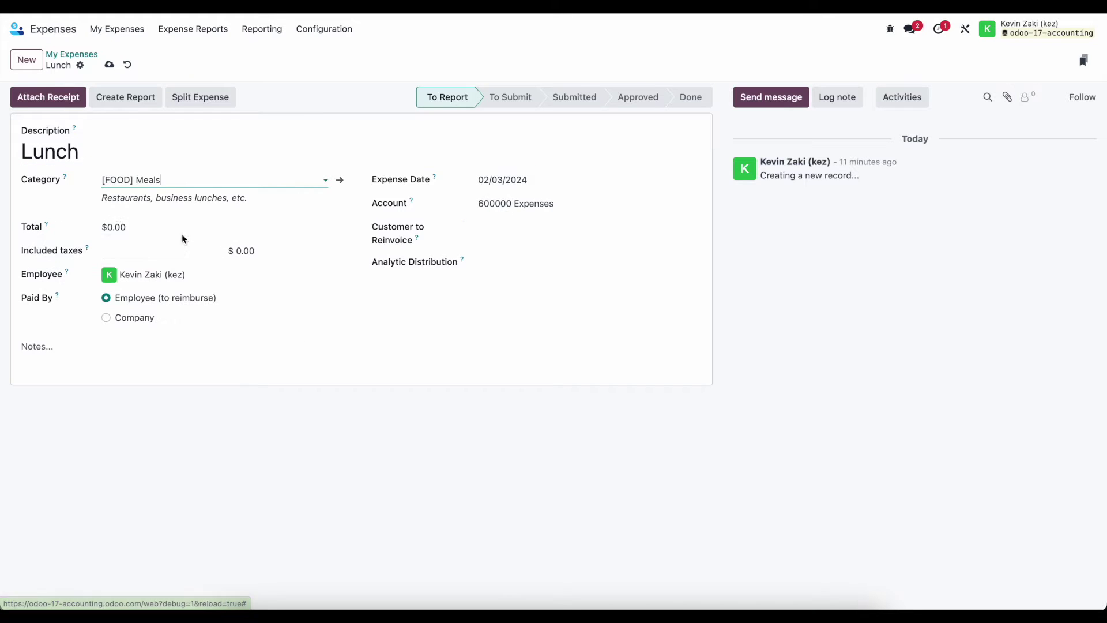
pyautogui.click(145, 229)
pyautogui.write('300')
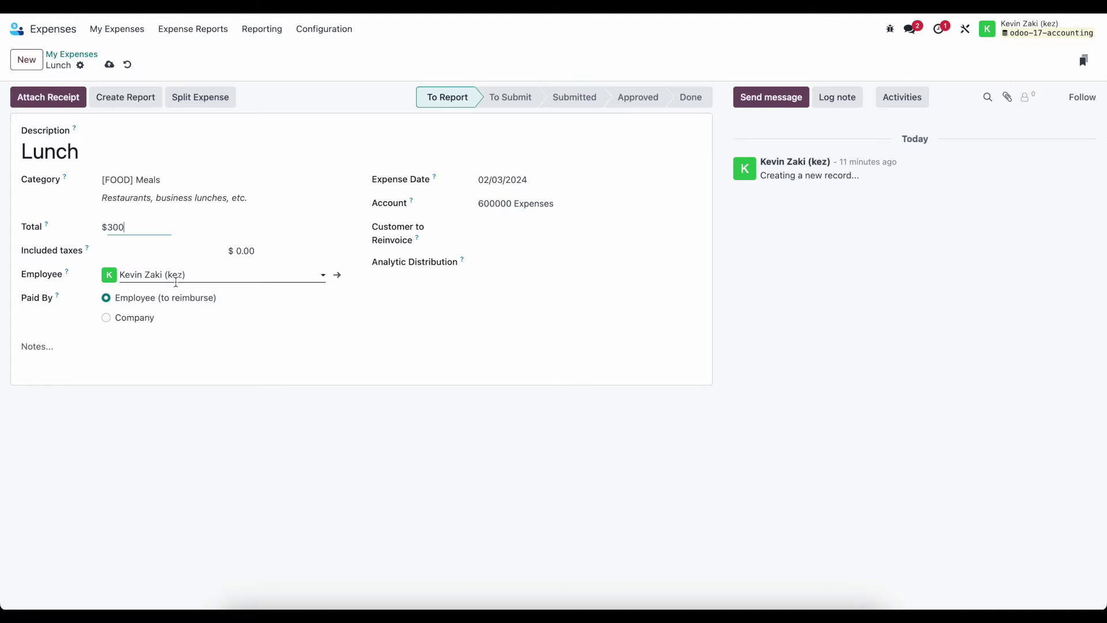
pyautogui.click(291, 398)
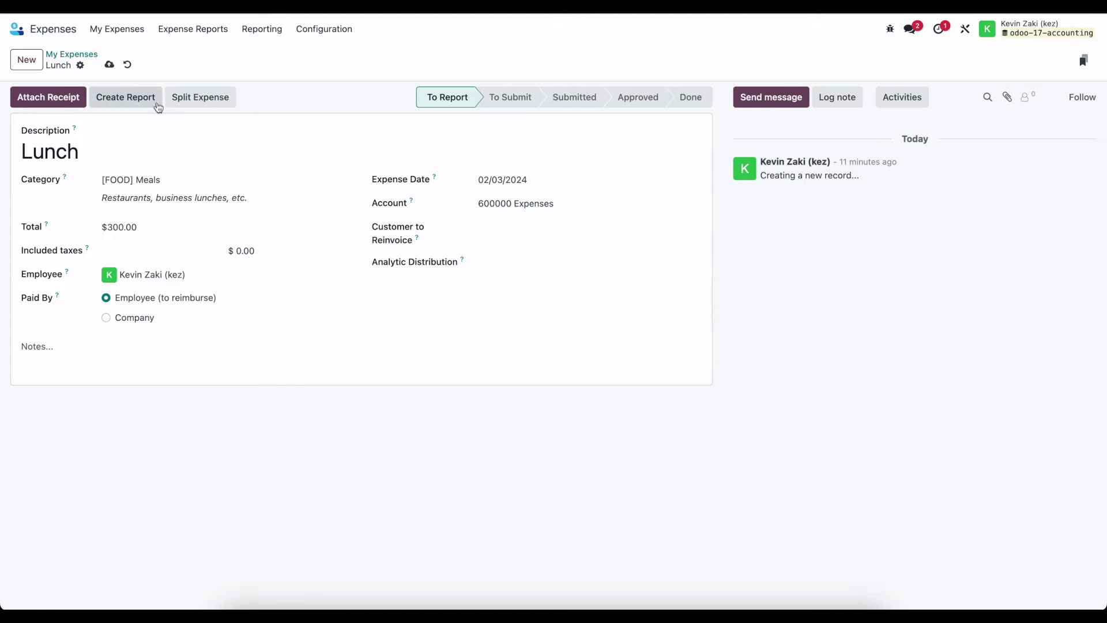
pyautogui.click(109, 64)
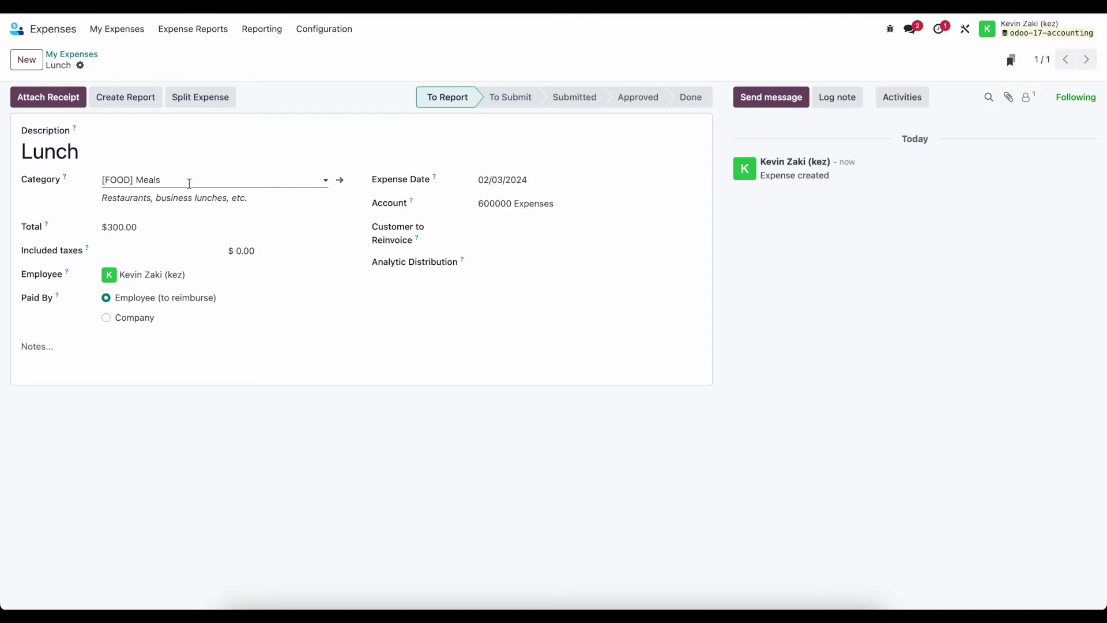
# Set the Meals category's expense account to 602200 Food and Meals and save.
pyautogui.click(340, 180)
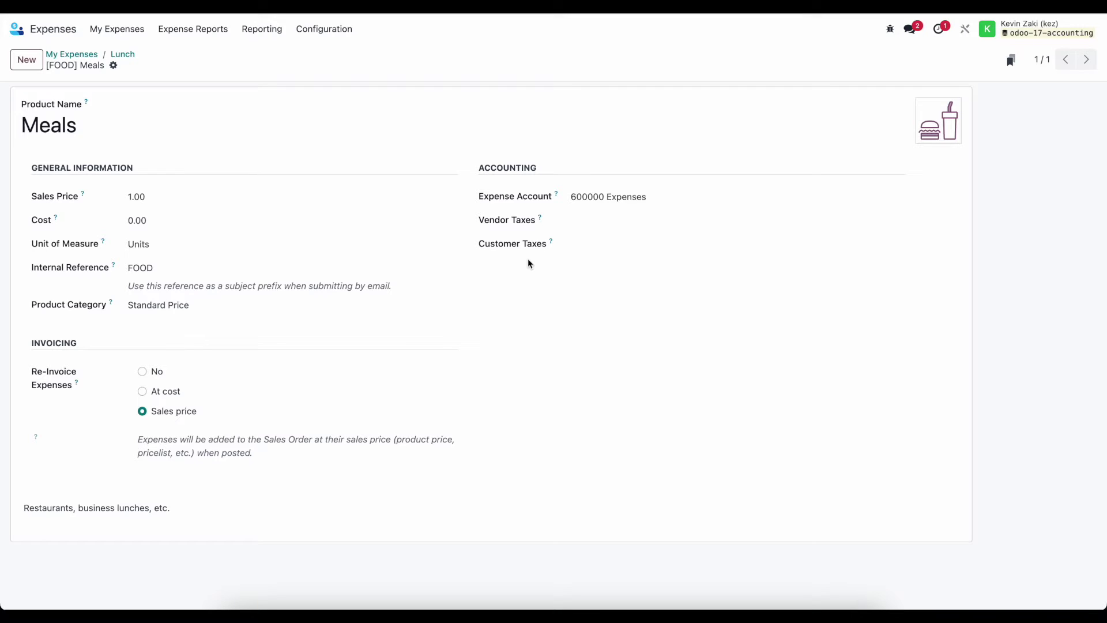
pyautogui.click(616, 199)
pyautogui.moveTo(616, 198); pyautogui.dragTo(647, 198)
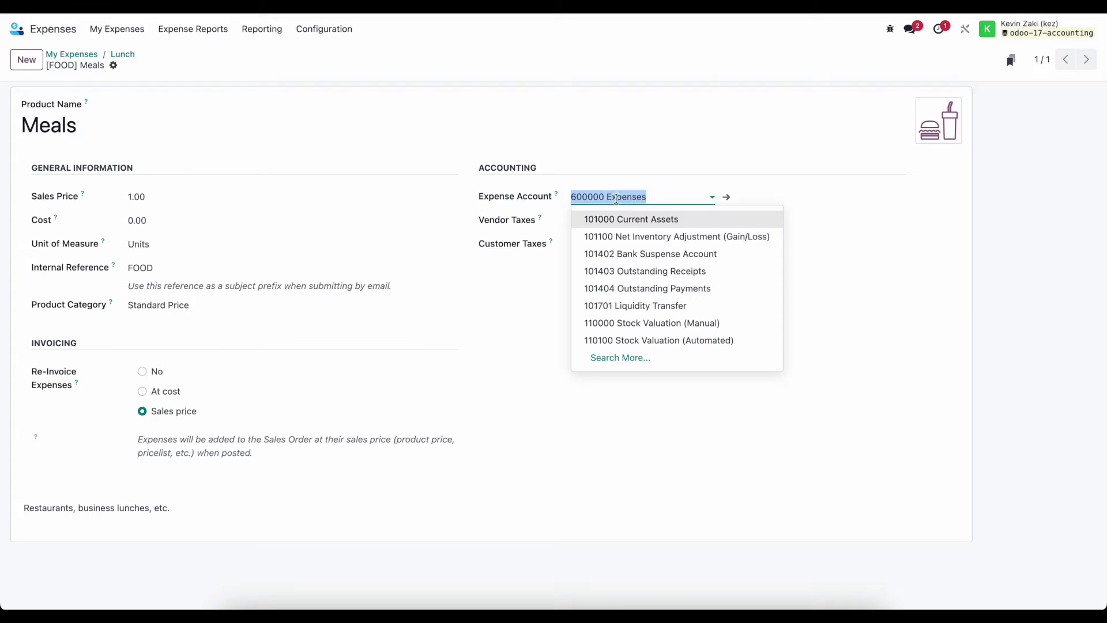
pyautogui.write('co')
pyautogui.hotkey('ctrl', 'a')
pyautogui.write('meal')
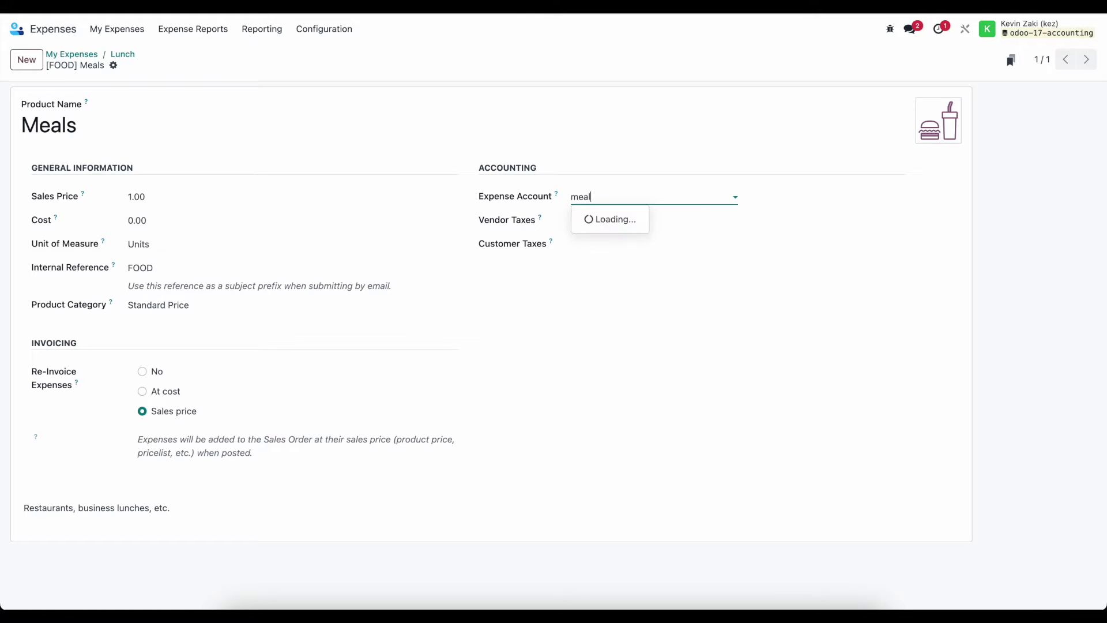
pyautogui.press('Return')
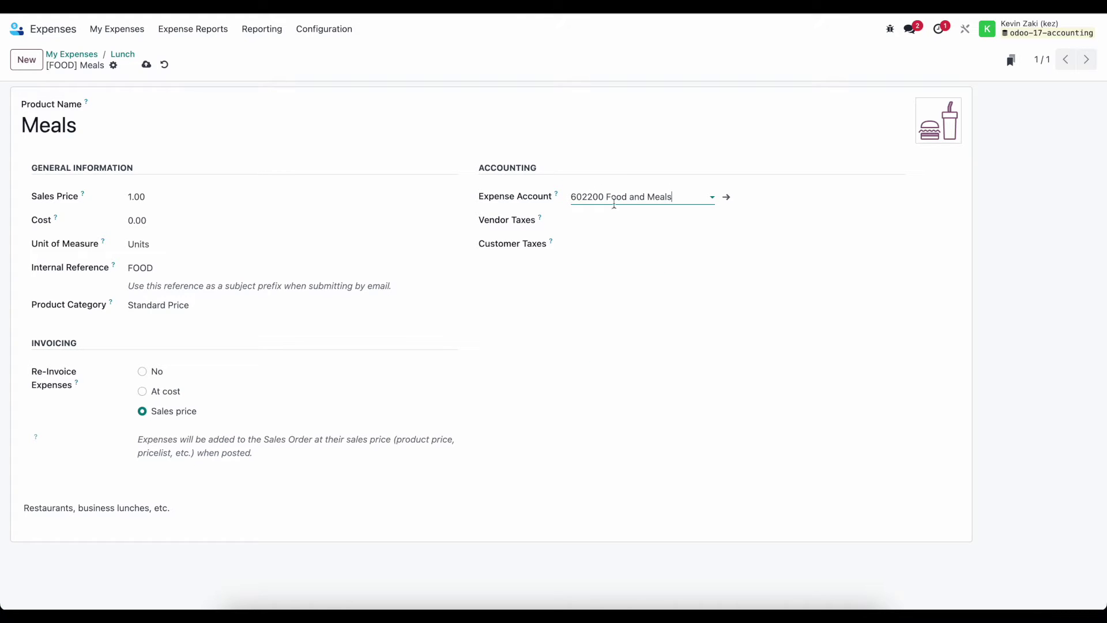
pyautogui.click(146, 64)
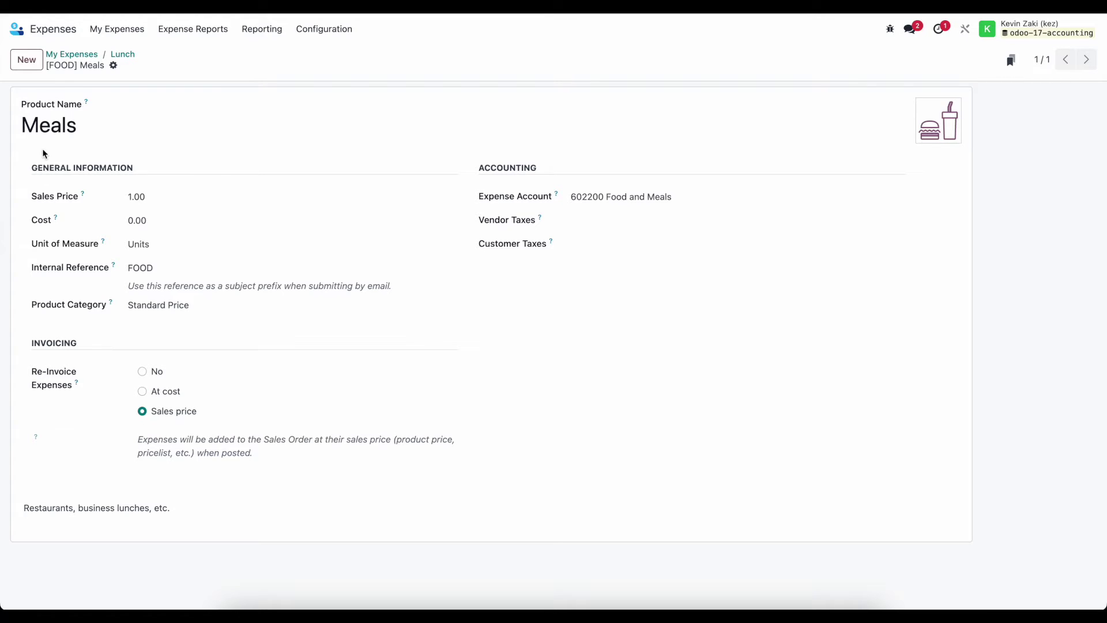
# Change the Meals sales price to 100.00 and save.
pyautogui.click(148, 198)
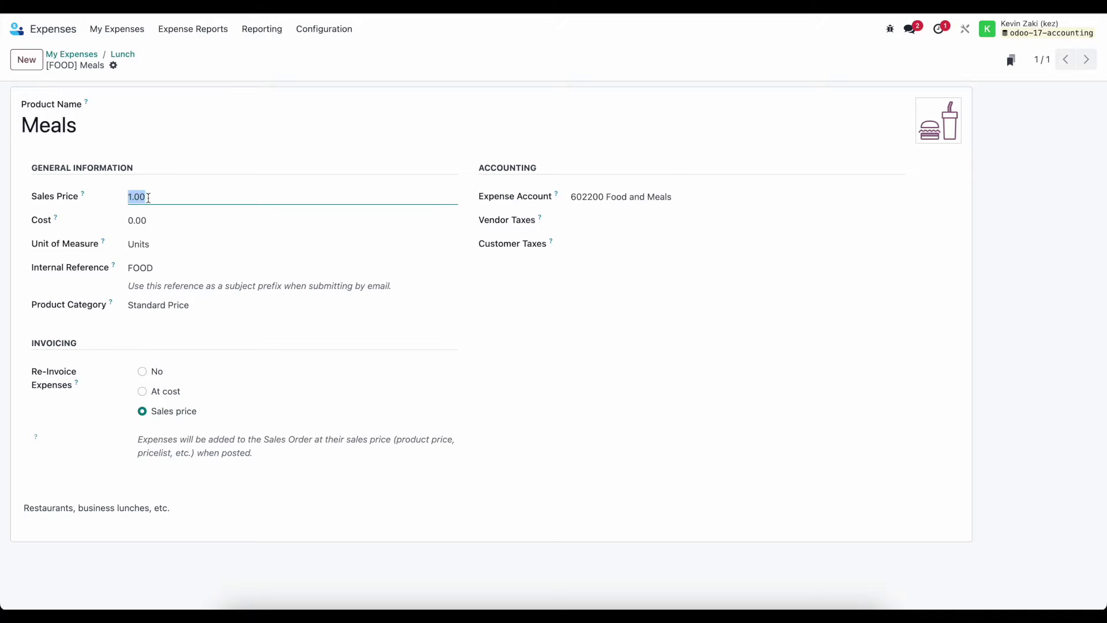
pyautogui.write('100')
pyautogui.click(146, 66)
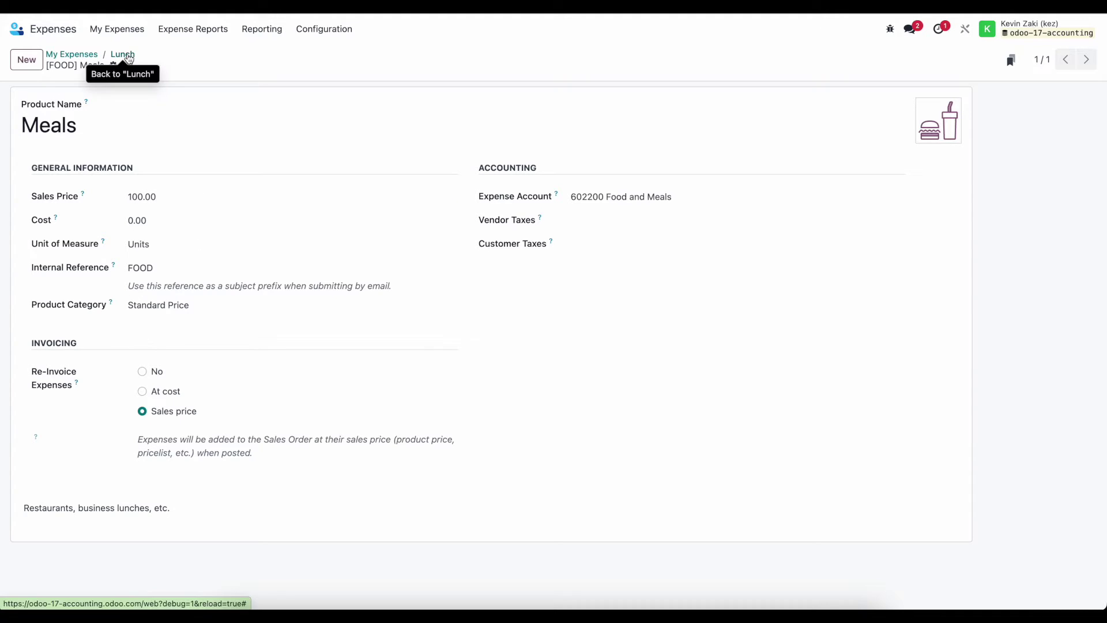
# Back on the Lunch expense, set the reinvoice order to S00008 and save.
pyautogui.click(122, 55)
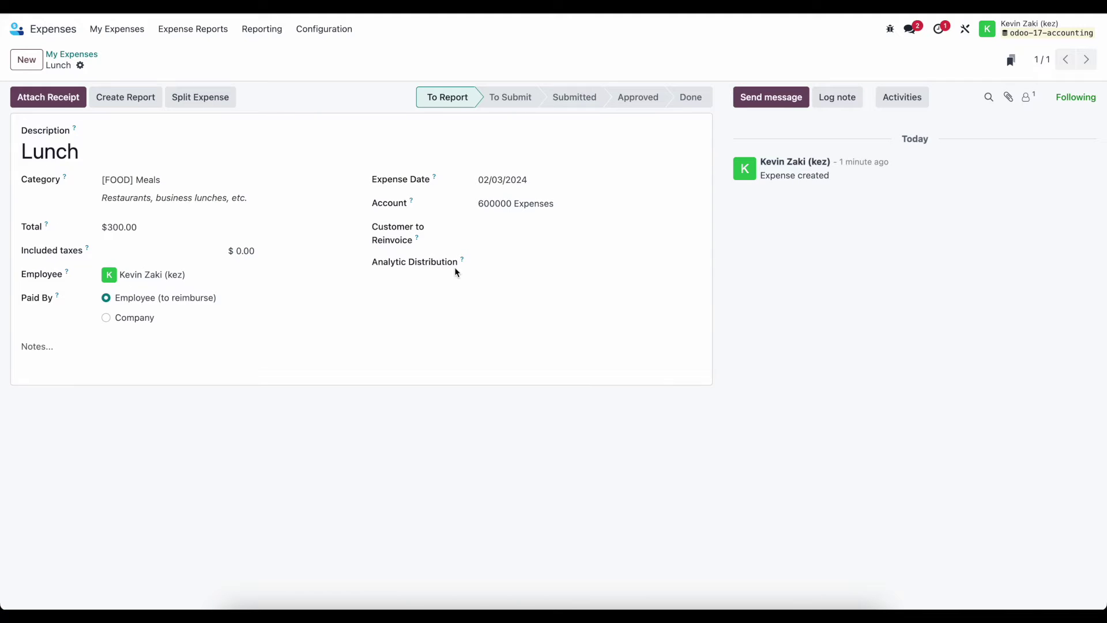
pyautogui.click(493, 226)
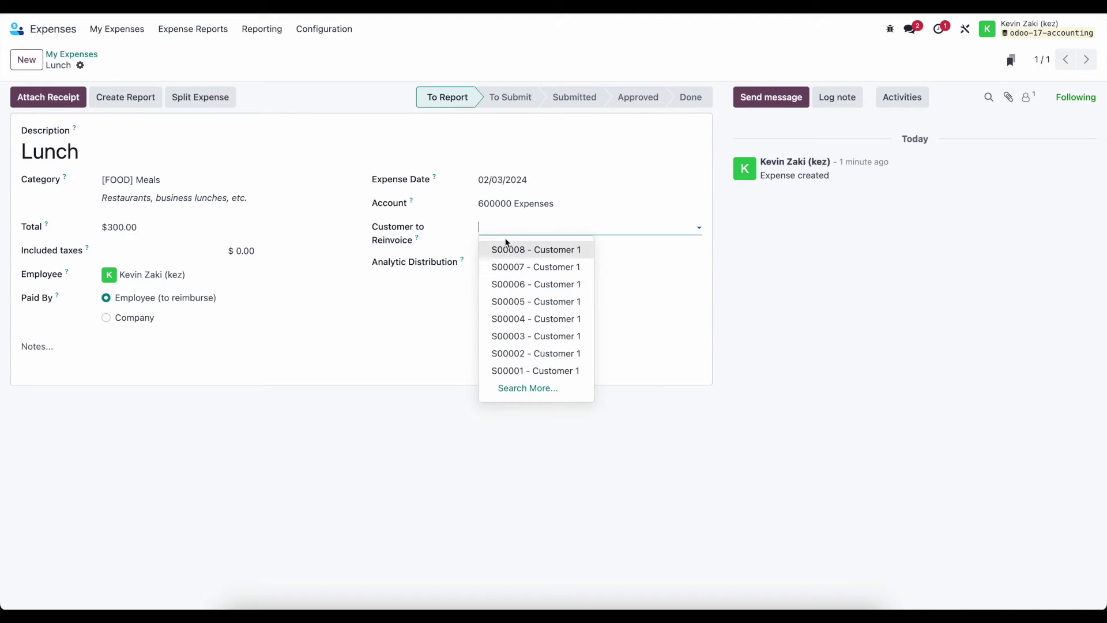
pyautogui.click(509, 251)
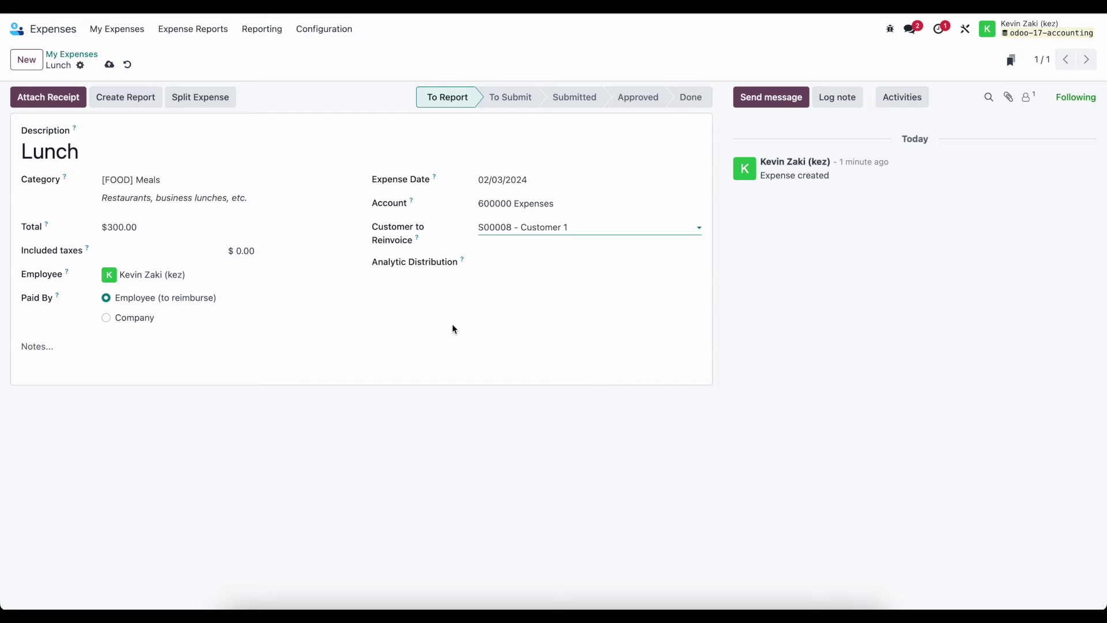
pyautogui.click(109, 64)
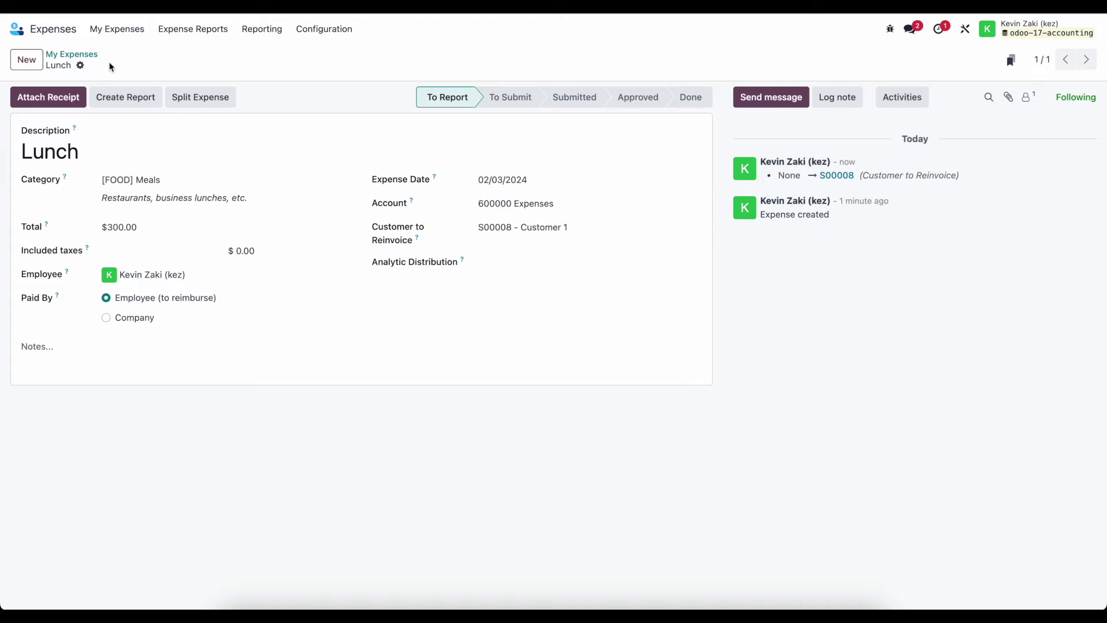
# Reselect [FOOD] Meals and S00008 on Lunch, mark it paid by Company, and save.
pyautogui.click(555, 203)
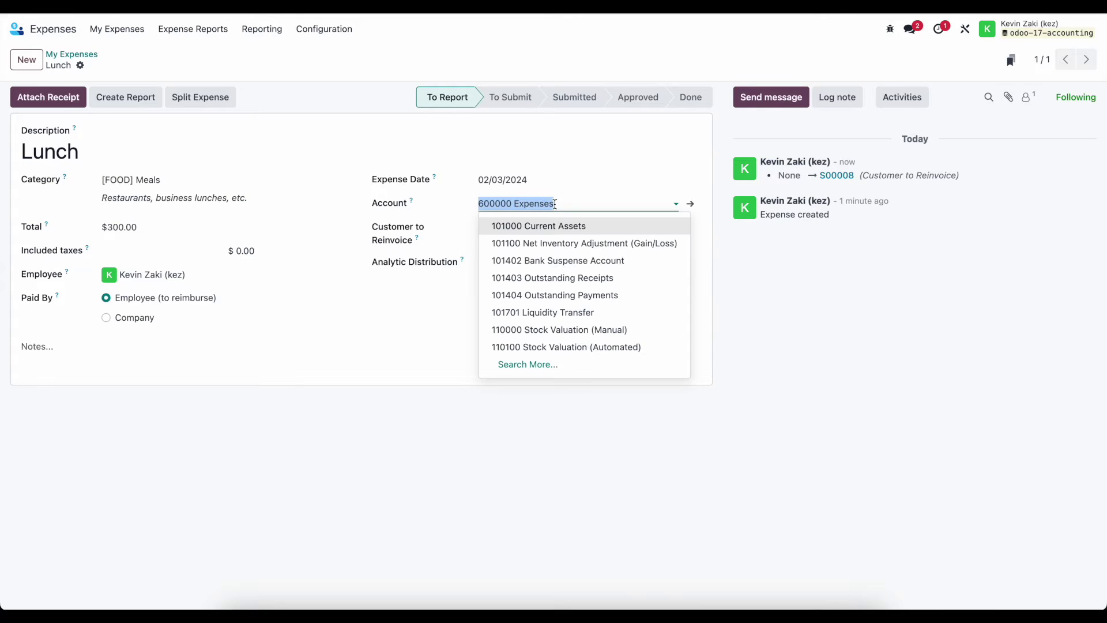
pyautogui.click(205, 182)
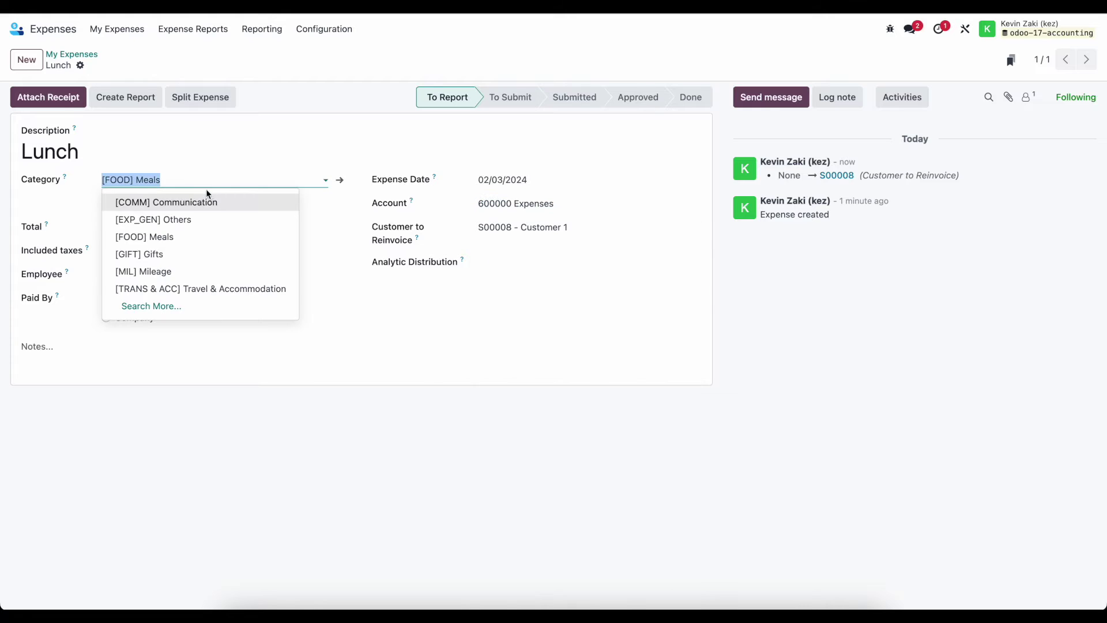
pyautogui.click(203, 215)
pyautogui.click(205, 179)
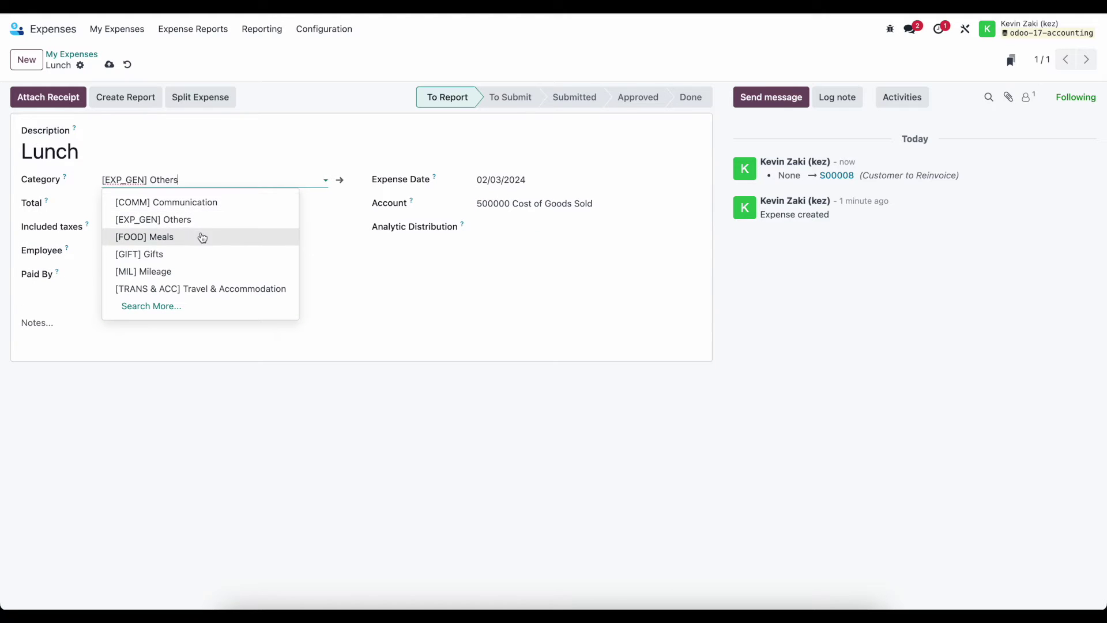
pyautogui.click(202, 237)
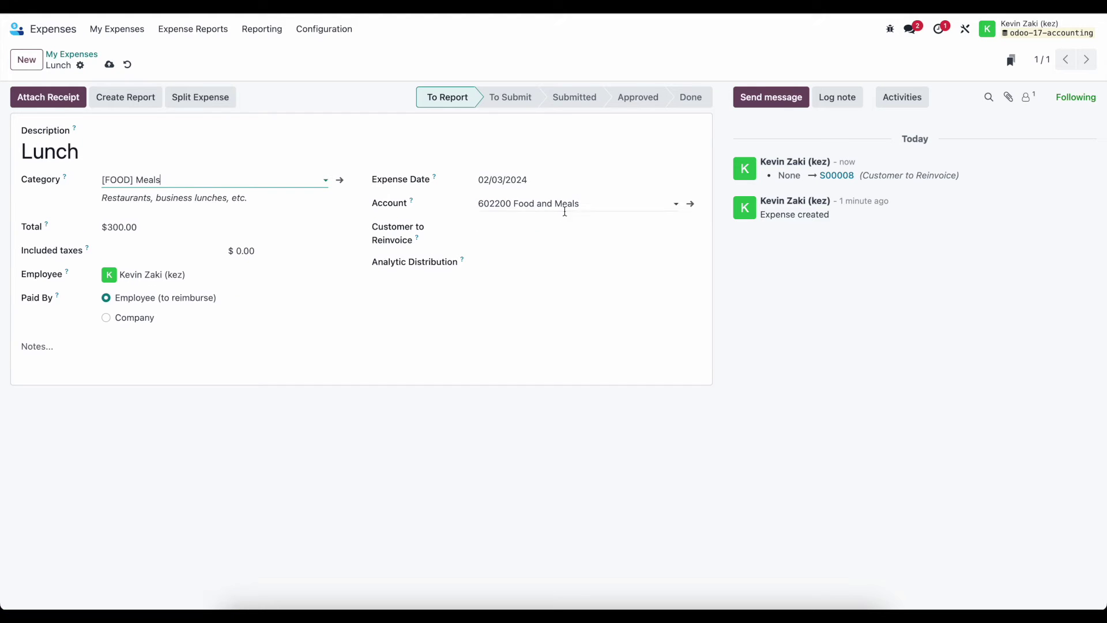
pyautogui.click(528, 230)
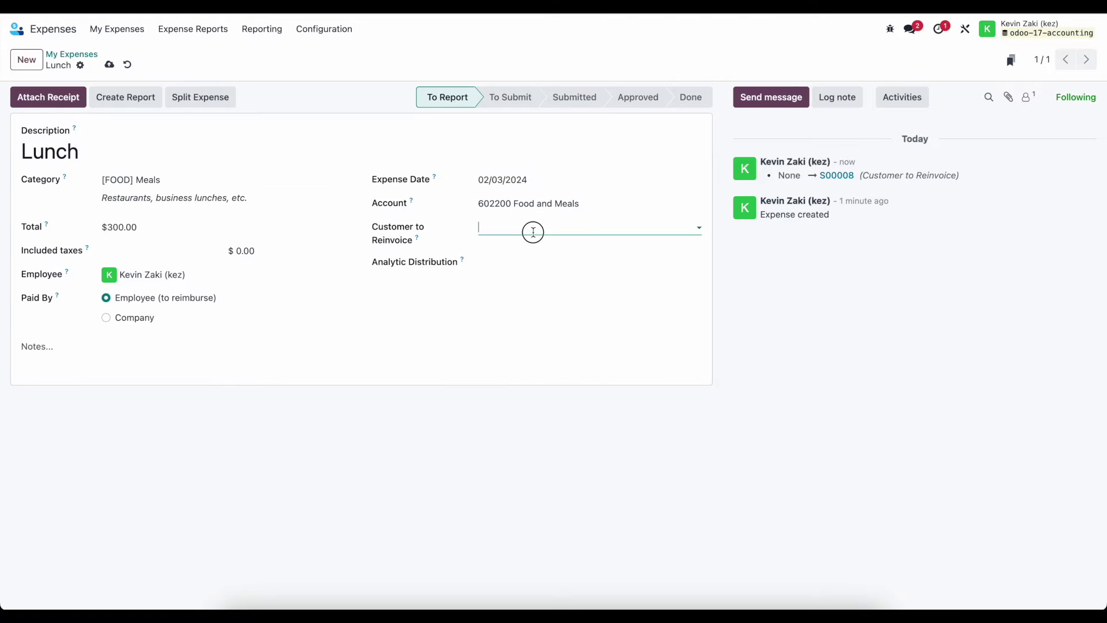
pyautogui.click(528, 249)
pyautogui.click(106, 318)
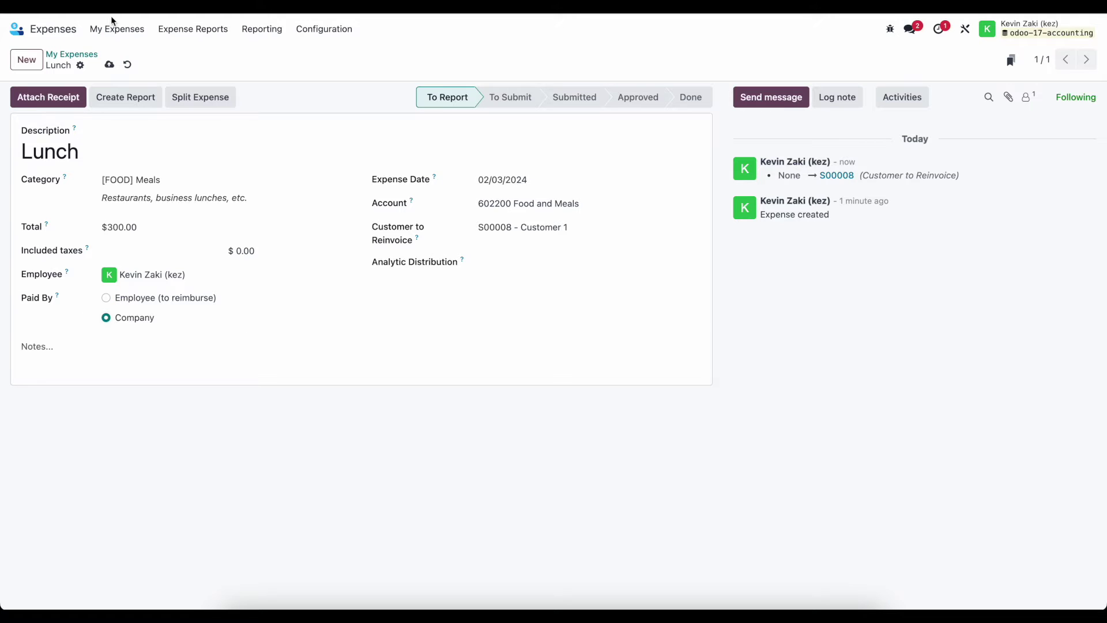
pyautogui.click(109, 64)
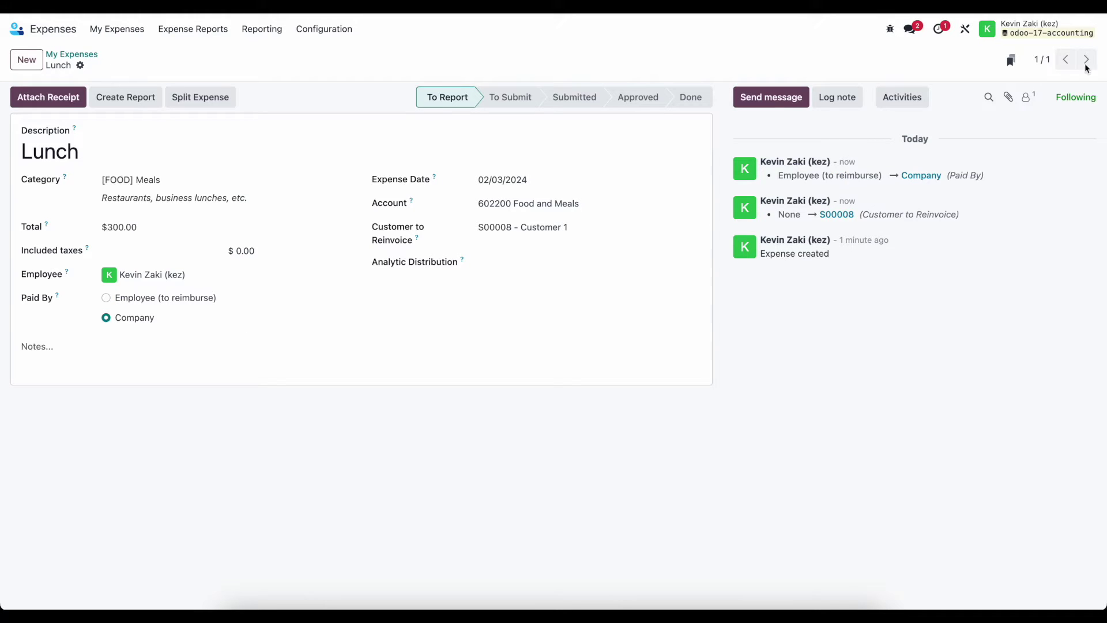
# Review the restaurant and Lunch expenses from My Expenses, then start a new expense.
pyautogui.click(72, 54)
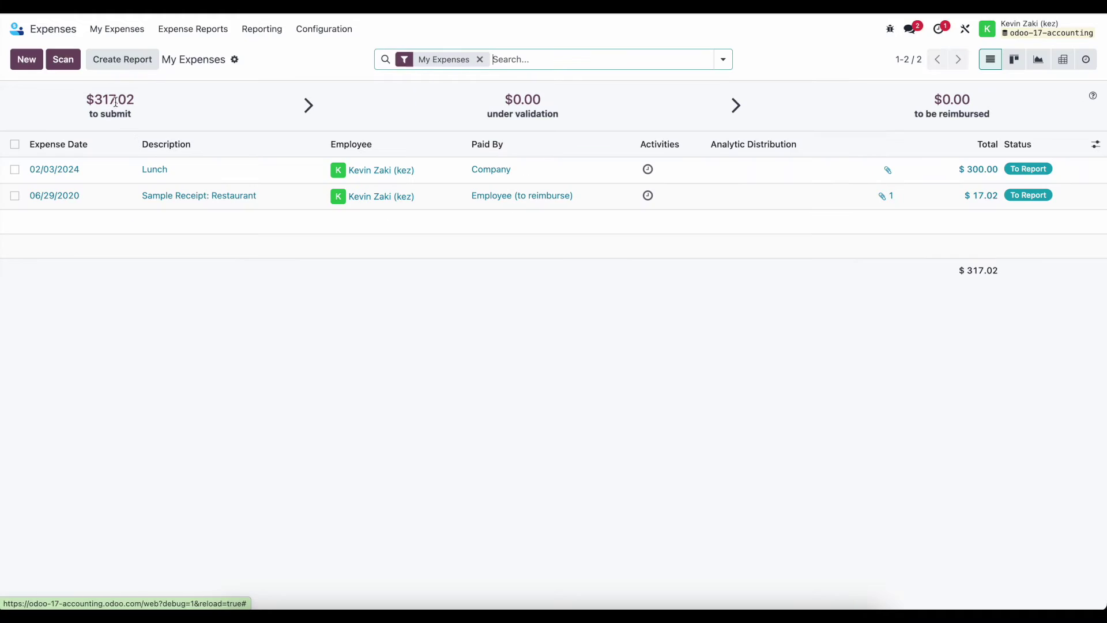
pyautogui.click(106, 197)
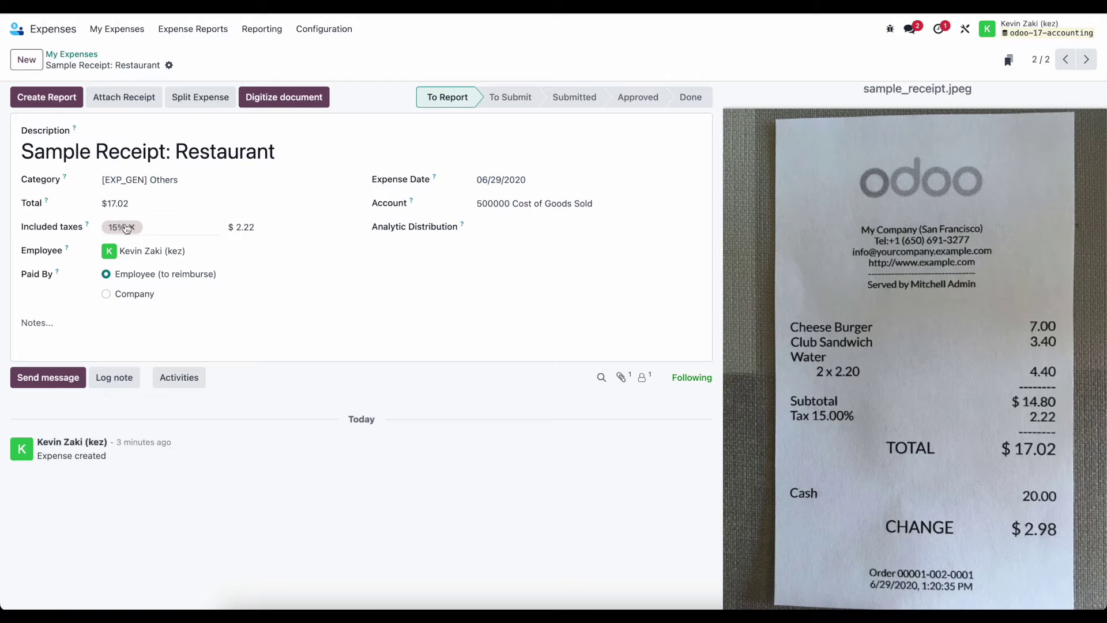
pyautogui.click(1078, 64)
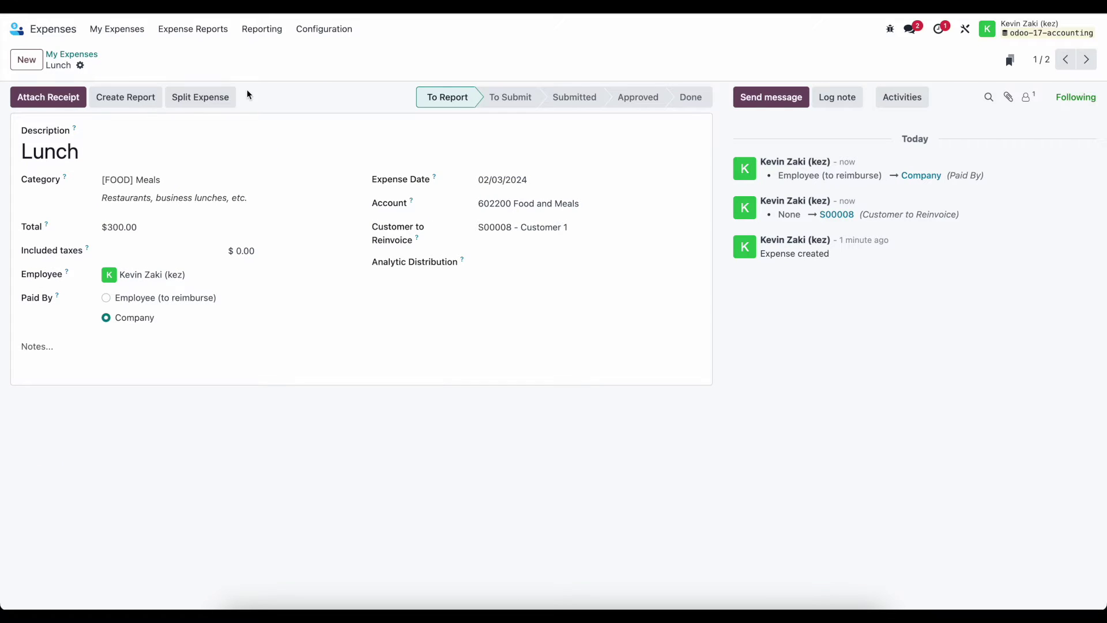
pyautogui.click(69, 55)
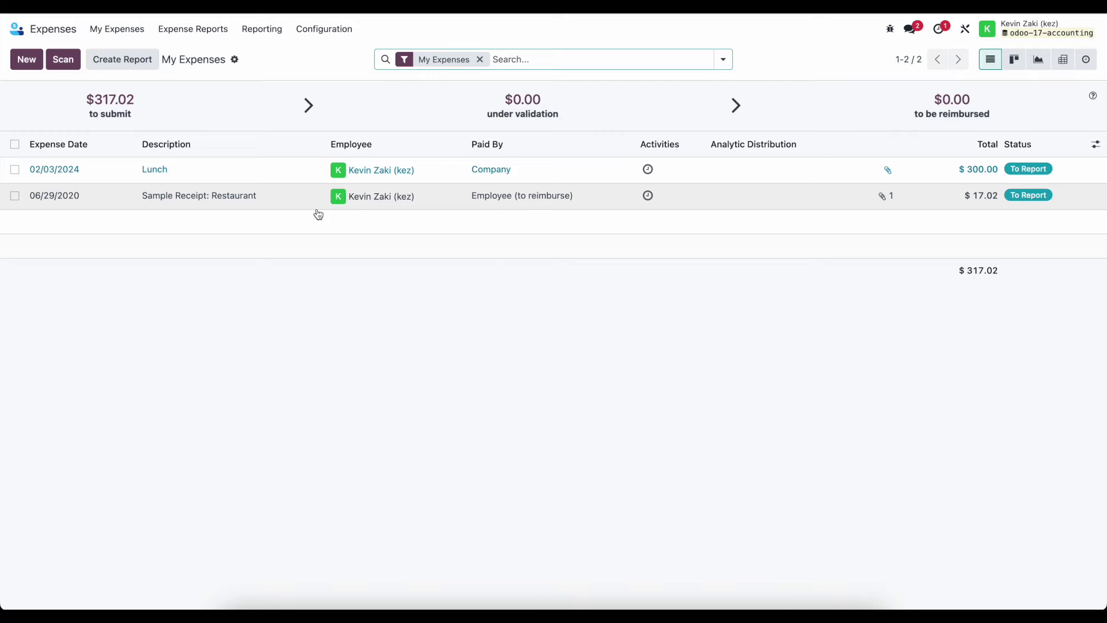
pyautogui.click(15, 144)
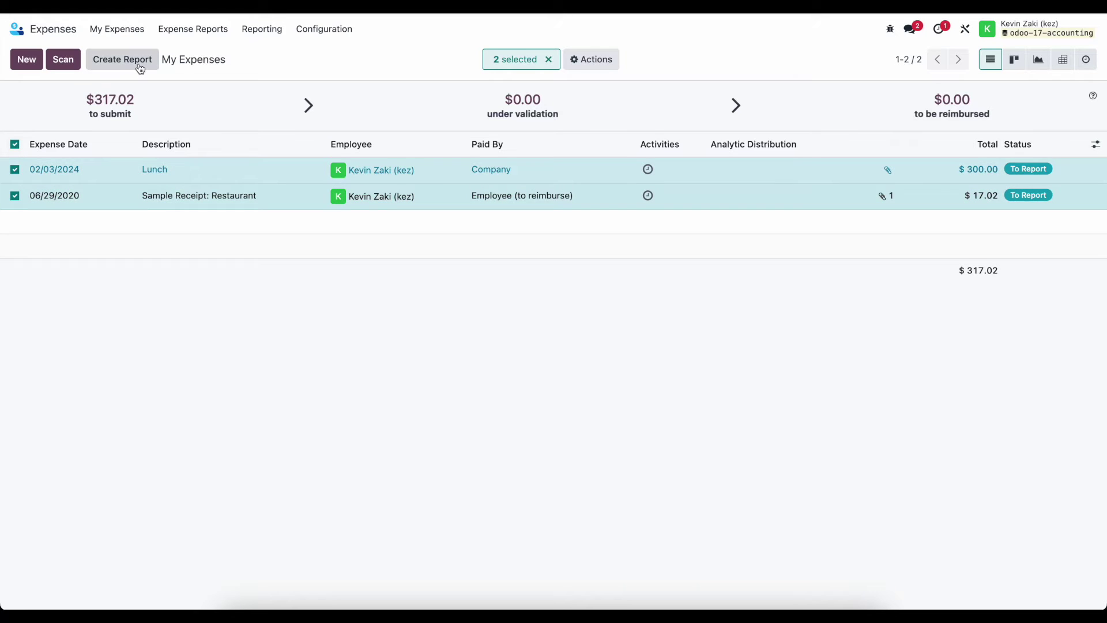
pyautogui.click(15, 145)
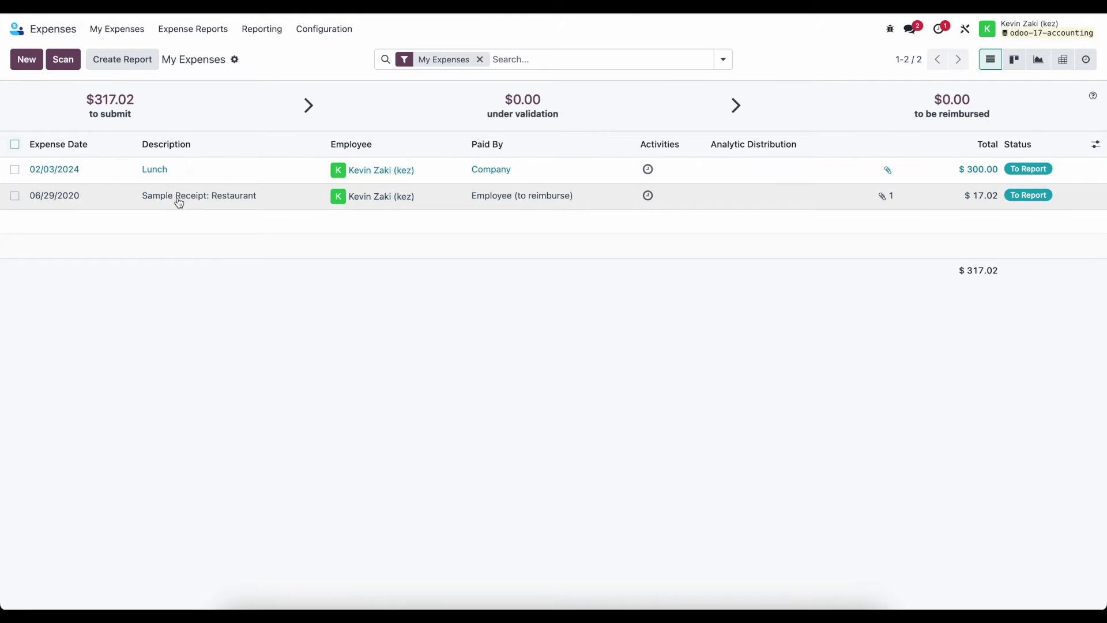
pyautogui.click(27, 60)
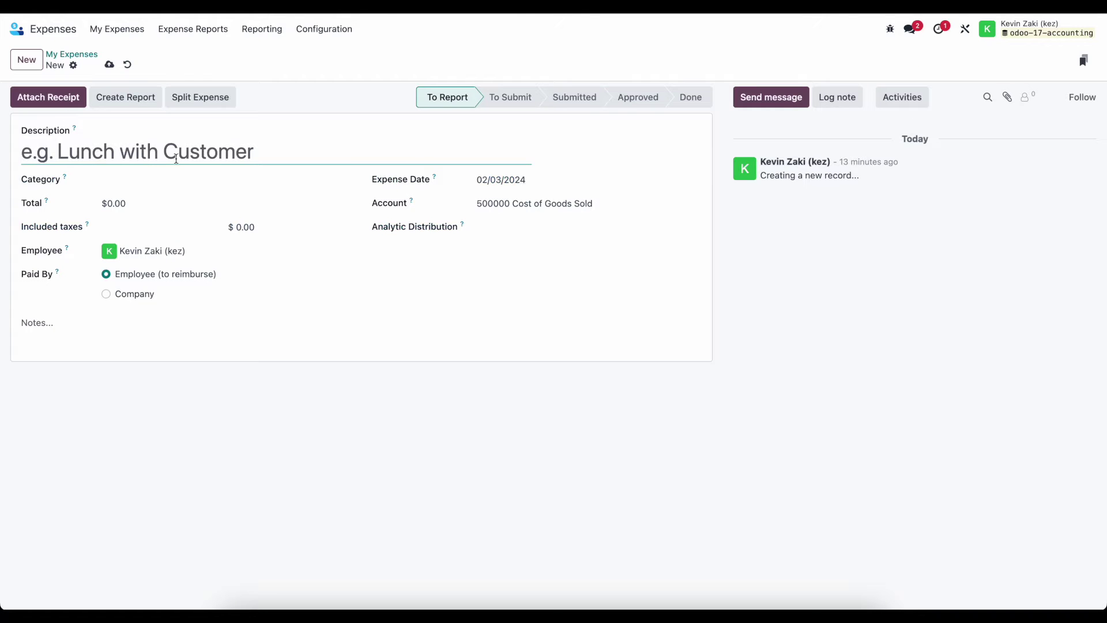
# Save a 'Dinner' expense under [FOOD] Meals for $450.00 and return to My Expenses.
pyautogui.write('Dinner')
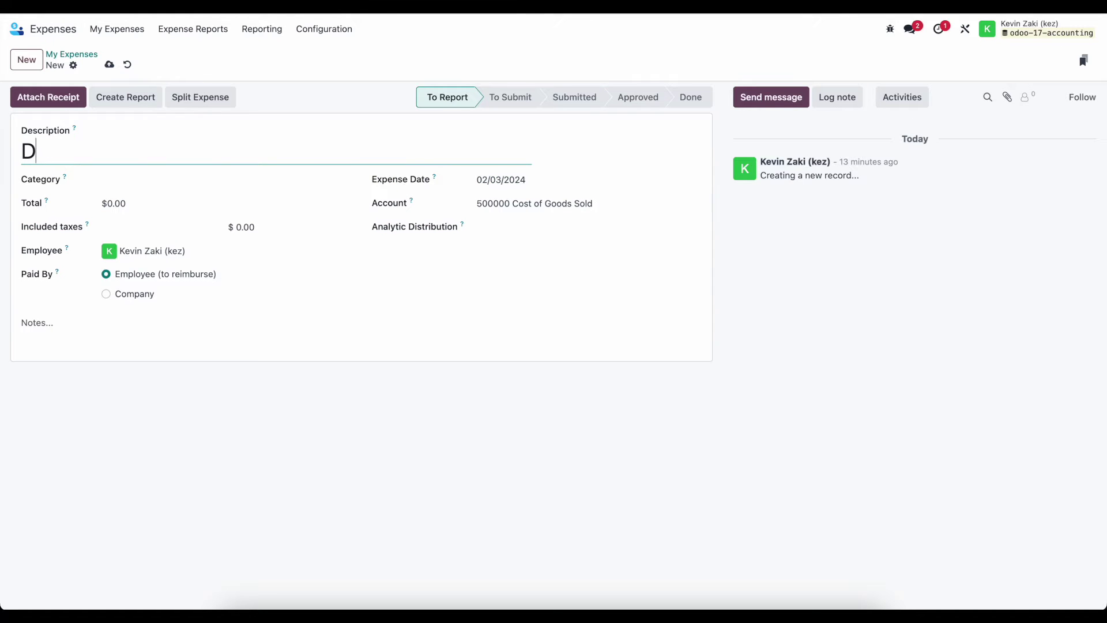
pyautogui.click(151, 203)
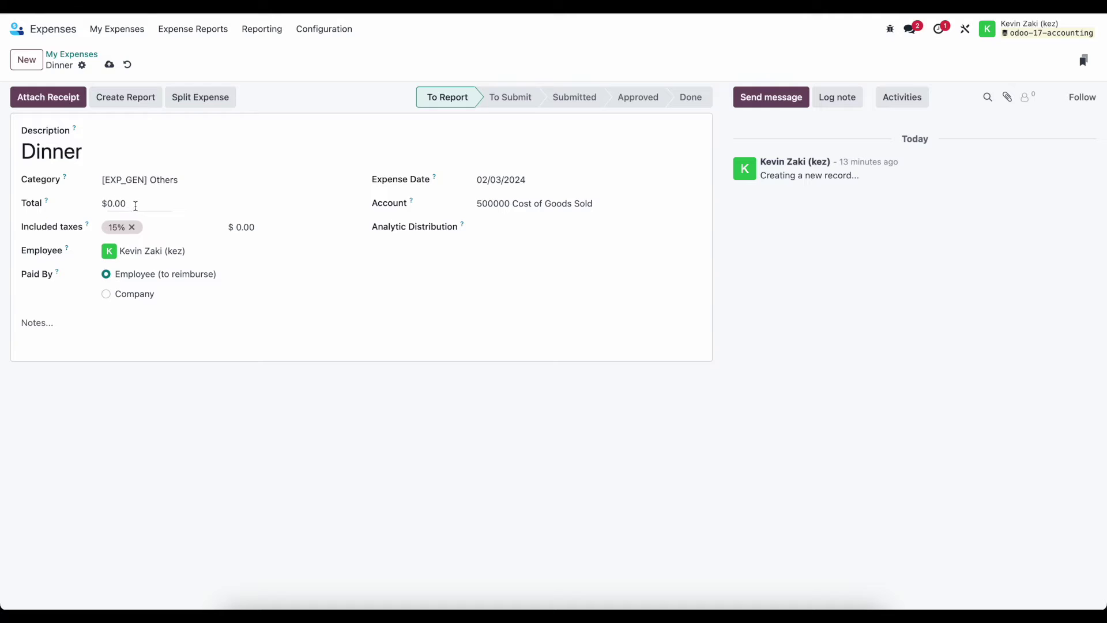
pyautogui.click(175, 181)
pyautogui.click(176, 238)
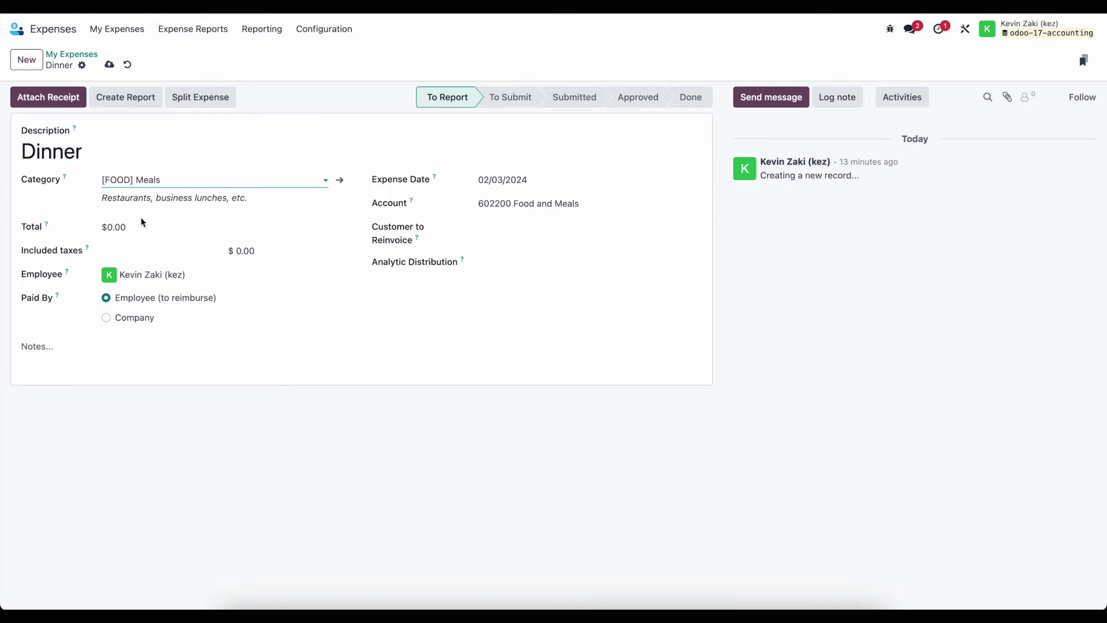
pyautogui.click(139, 226)
pyautogui.write('4')
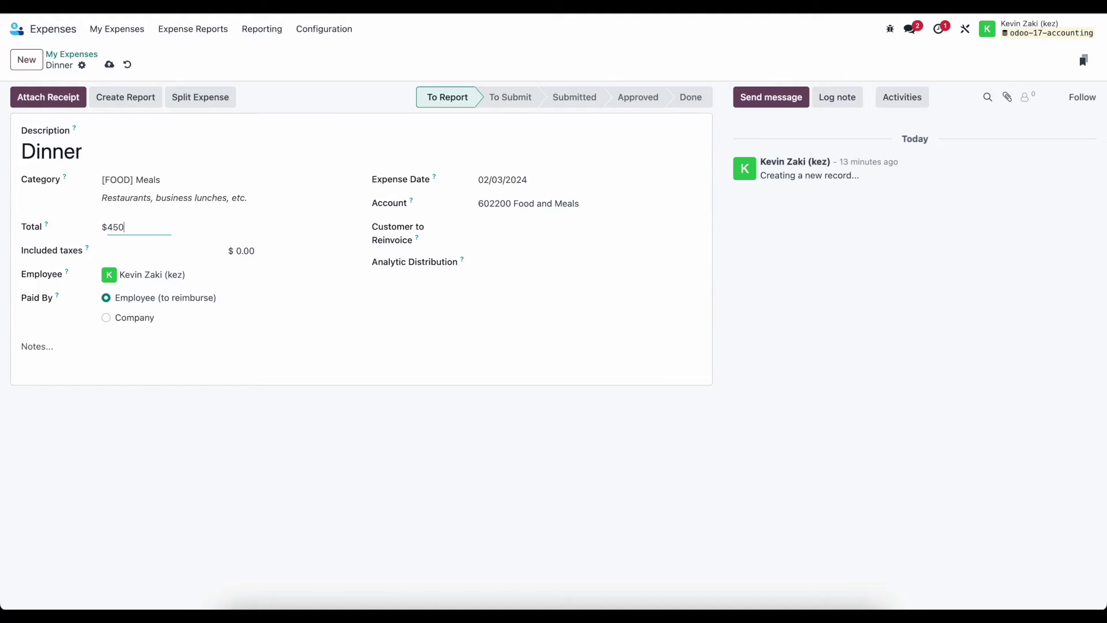
pyautogui.write('50')
pyautogui.click(222, 397)
pyautogui.click(109, 64)
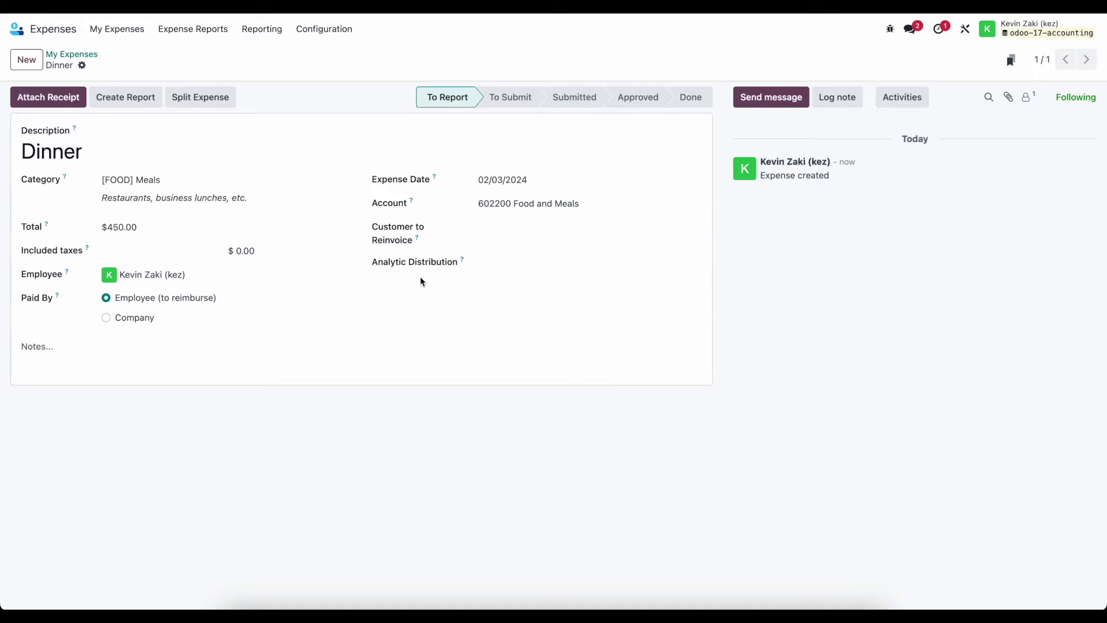
pyautogui.click(72, 55)
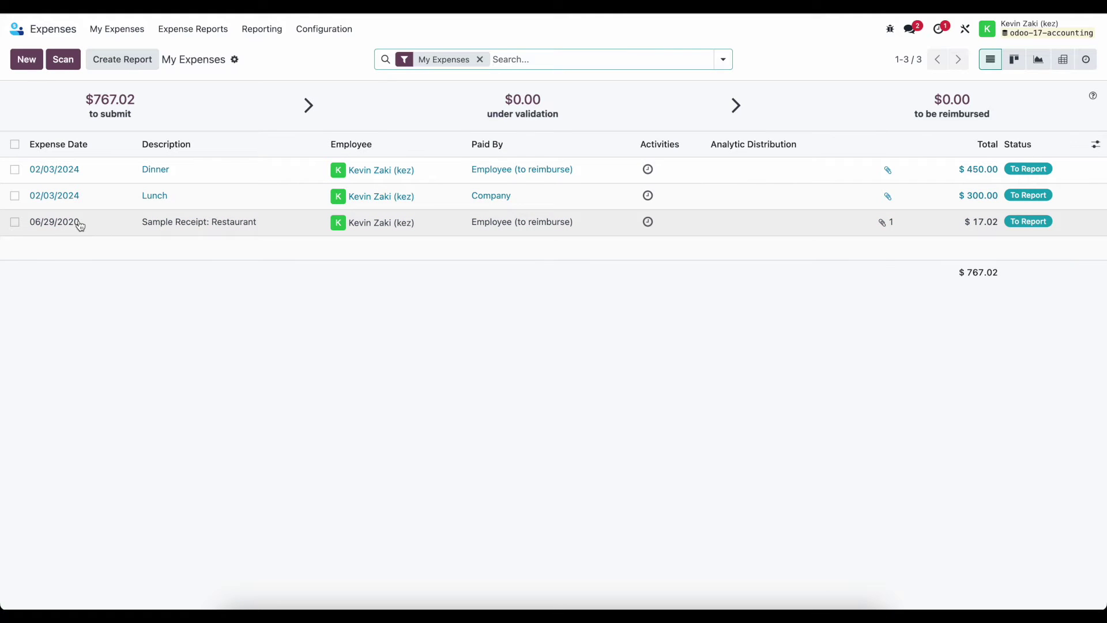
# Create a report from the Dinner and restaurant receipt expenses, assign the employee as manager, and save.
pyautogui.click(15, 223)
pyautogui.click(15, 170)
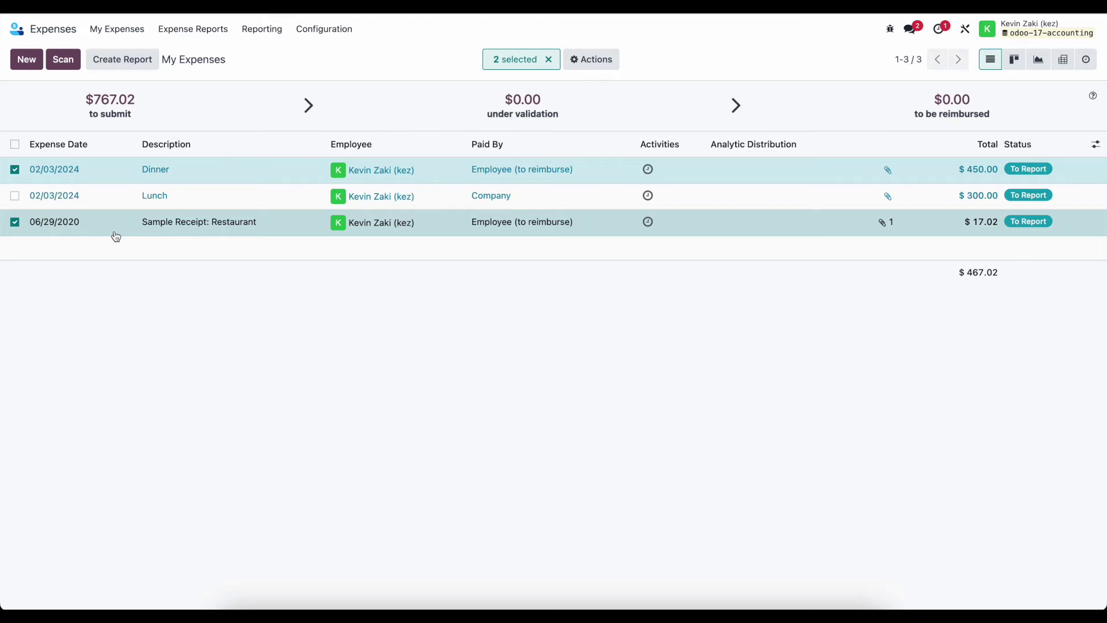
pyautogui.click(138, 64)
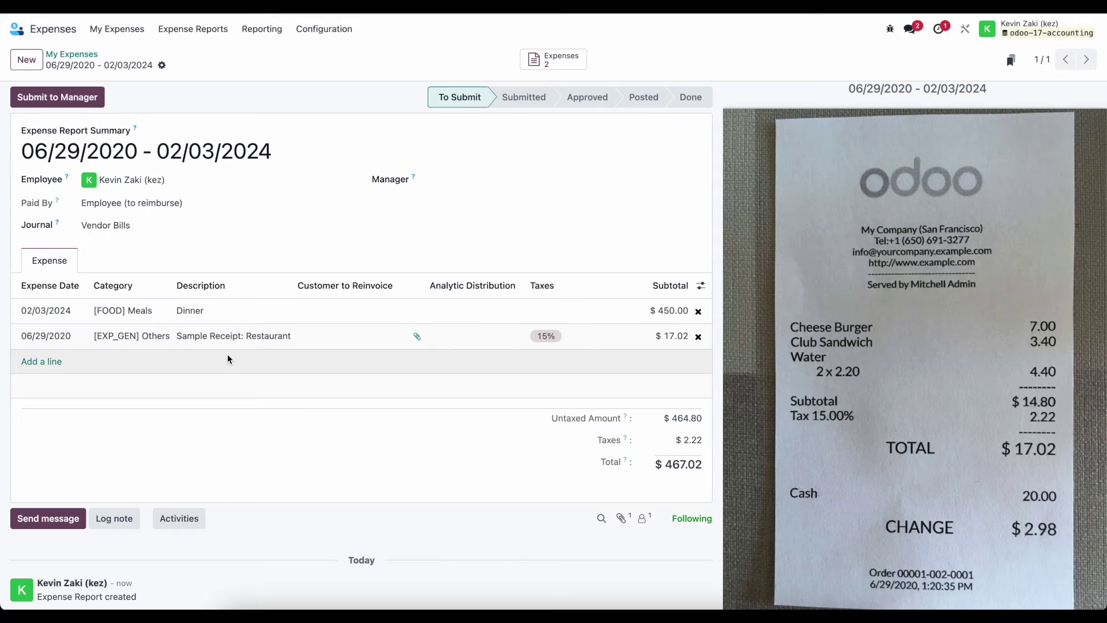
pyautogui.click(500, 180)
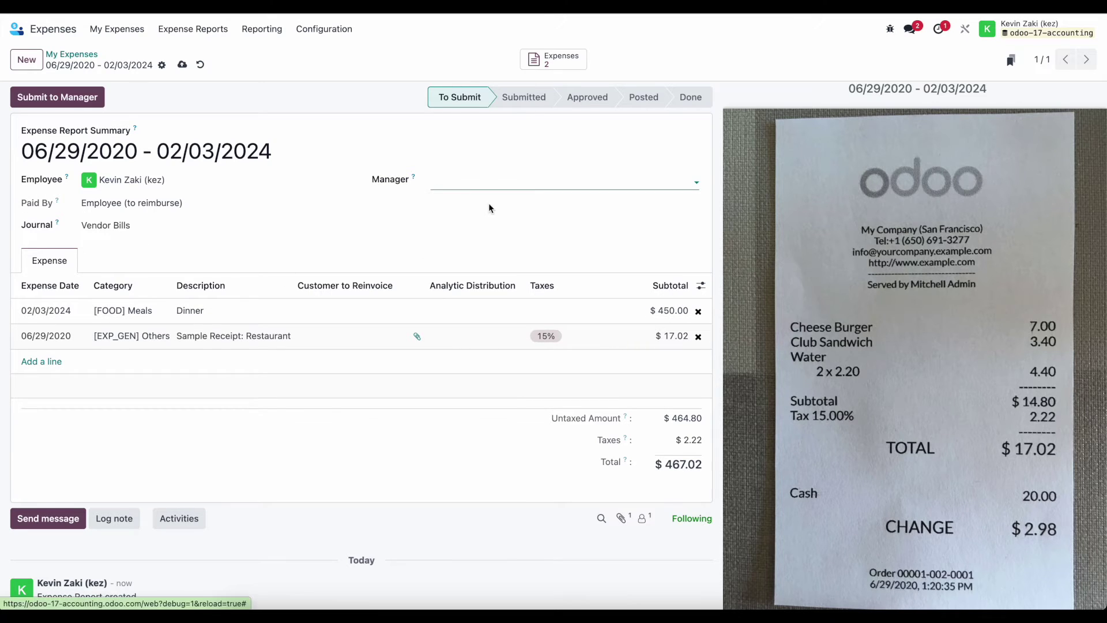
pyautogui.click(489, 203)
pyautogui.click(182, 65)
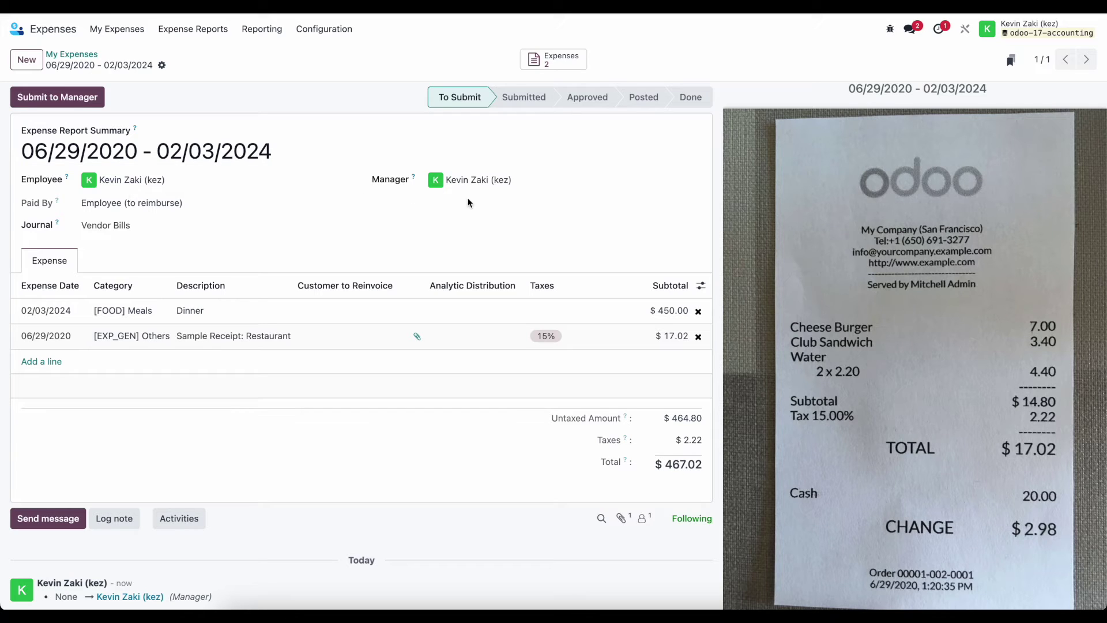
# Retitle the report 'Onsite trip to customer x' and save it.
pyautogui.click(36, 155)
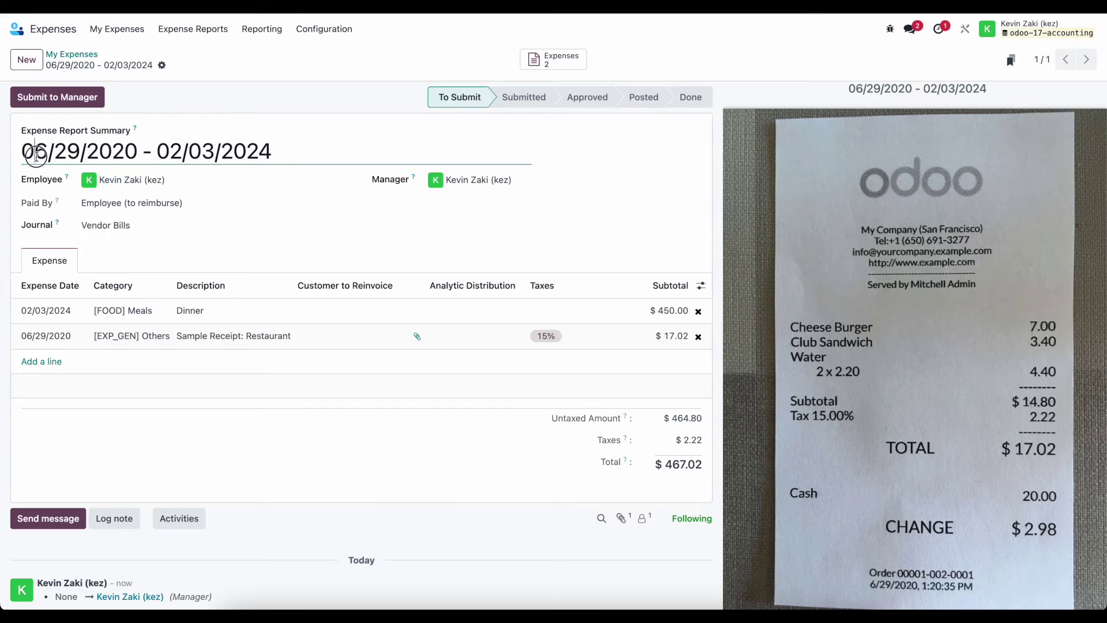
pyautogui.moveTo(36, 154); pyautogui.dragTo(271, 155)
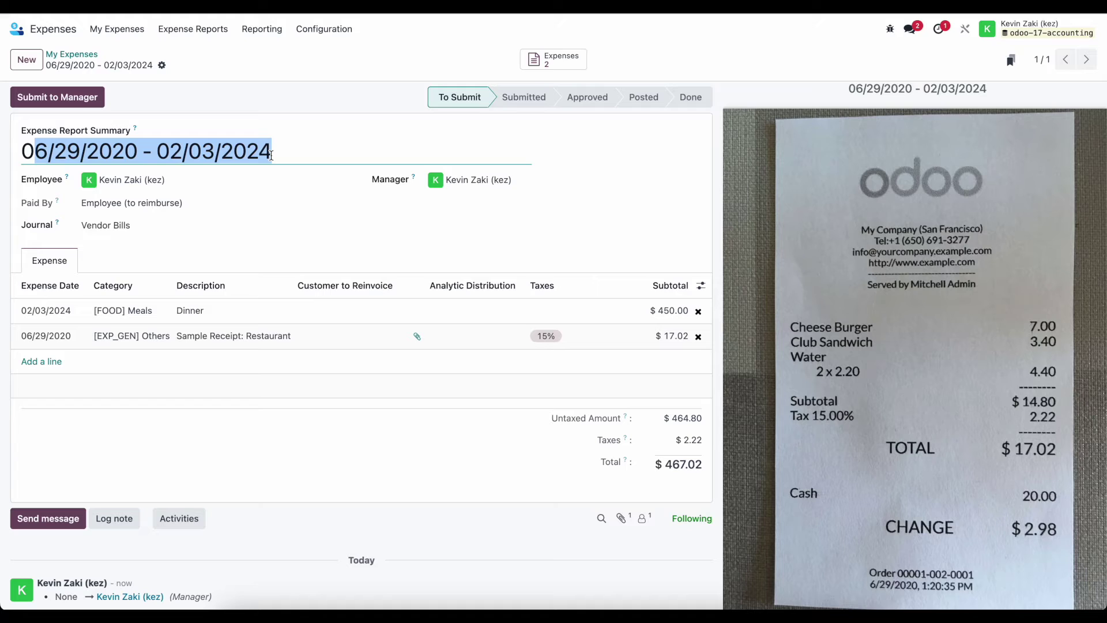
pyautogui.hotkey('ctrl', 'a')
pyautogui.write('Onsite t')
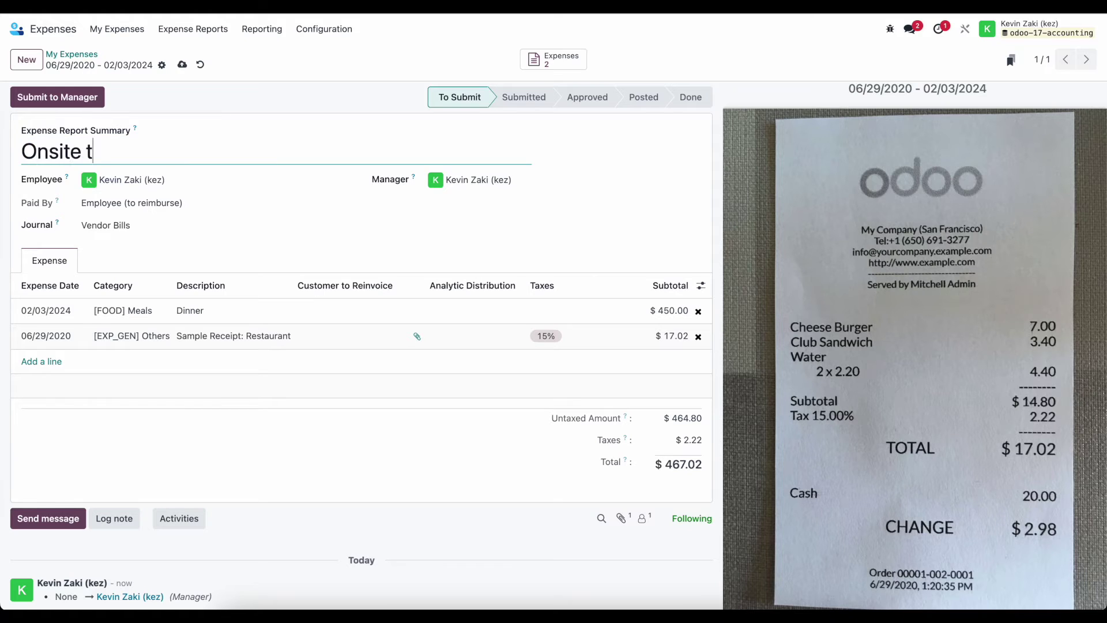
pyautogui.write('rip to customer x')
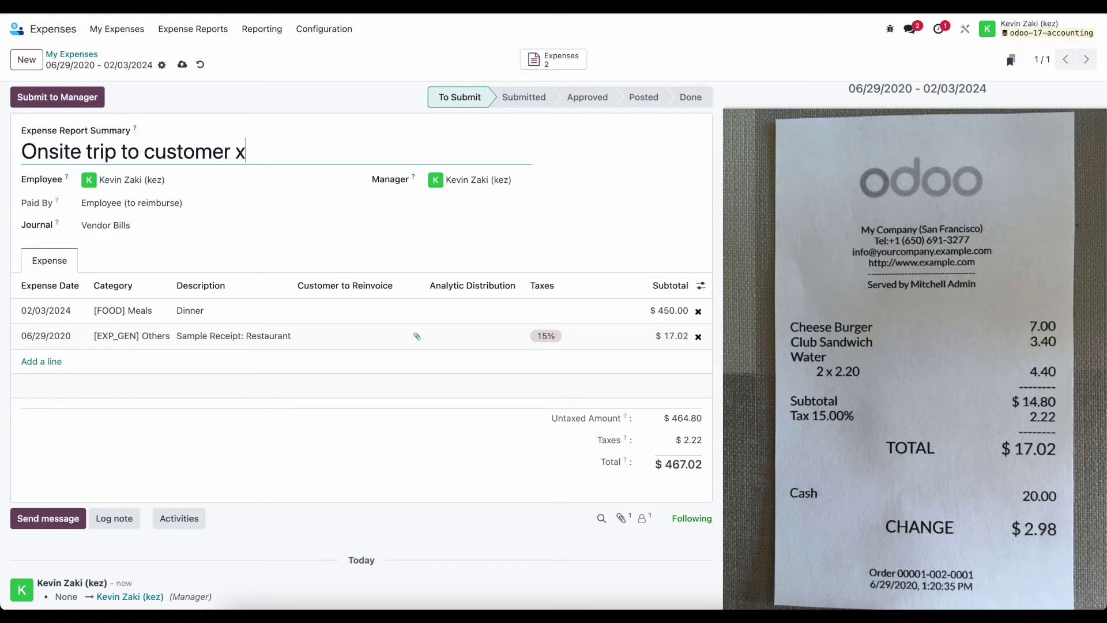
pyautogui.click(182, 65)
pyautogui.scroll(-1, 287, 286)
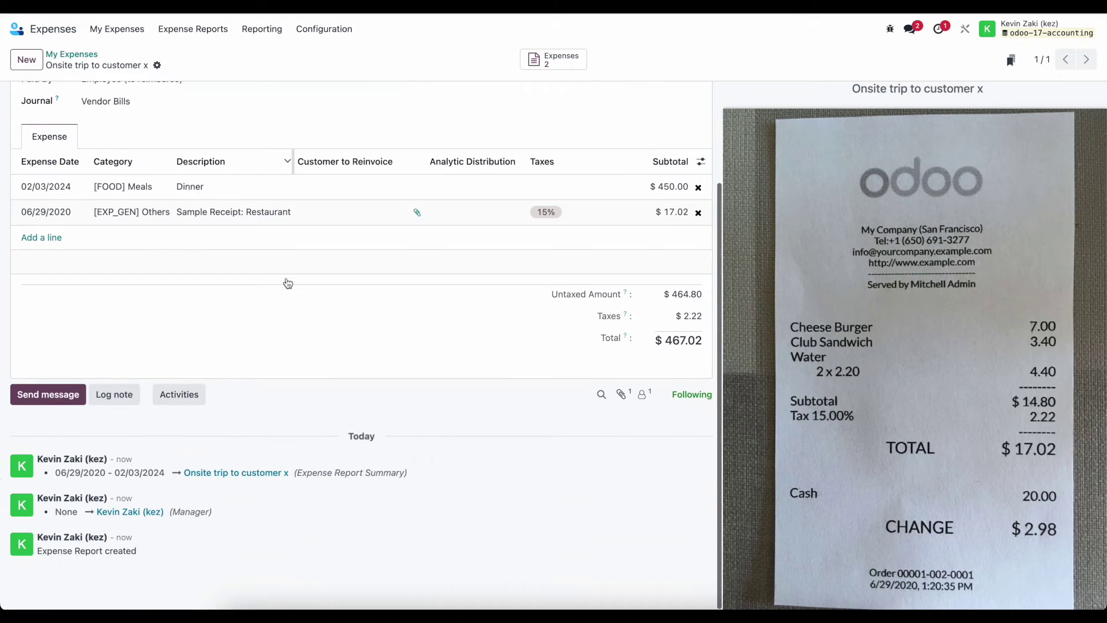
pyautogui.scroll(1, 156, 257)
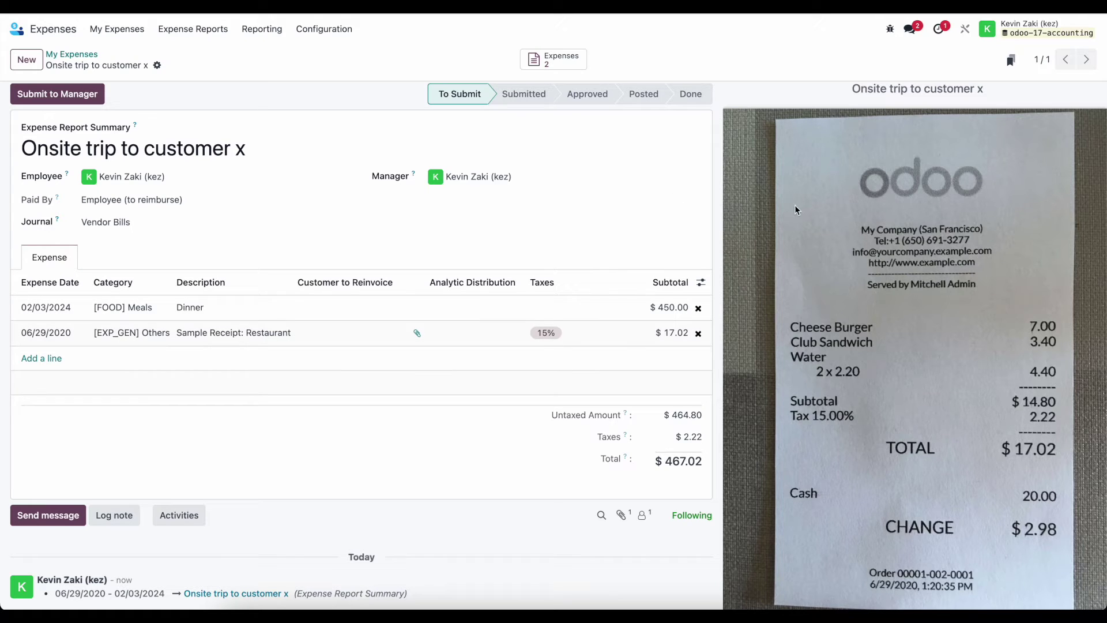
pyautogui.scroll(1, 375, 368)
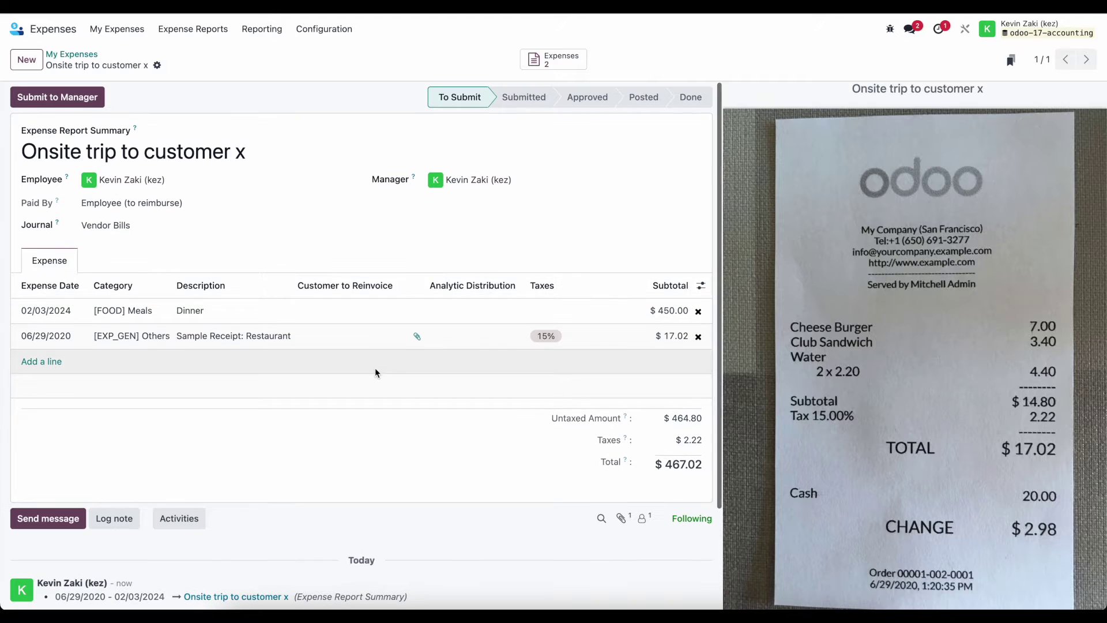
# Submit 'Onsite trip to customer x' to the manager and open the All Reports list.
pyautogui.click(58, 97)
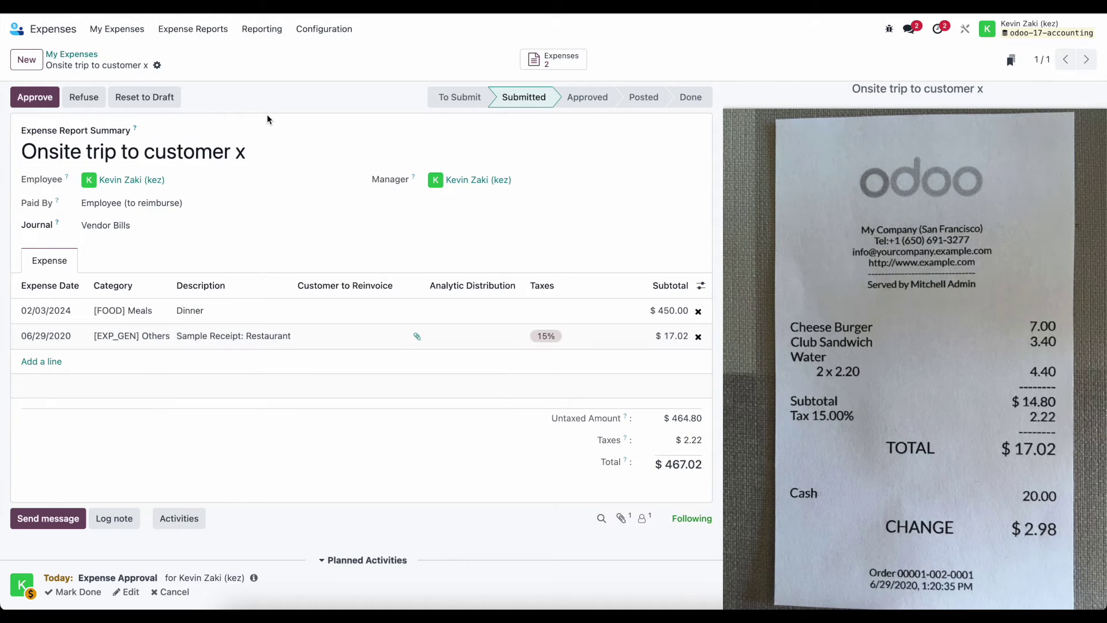
pyautogui.scroll(-3, 272, 113)
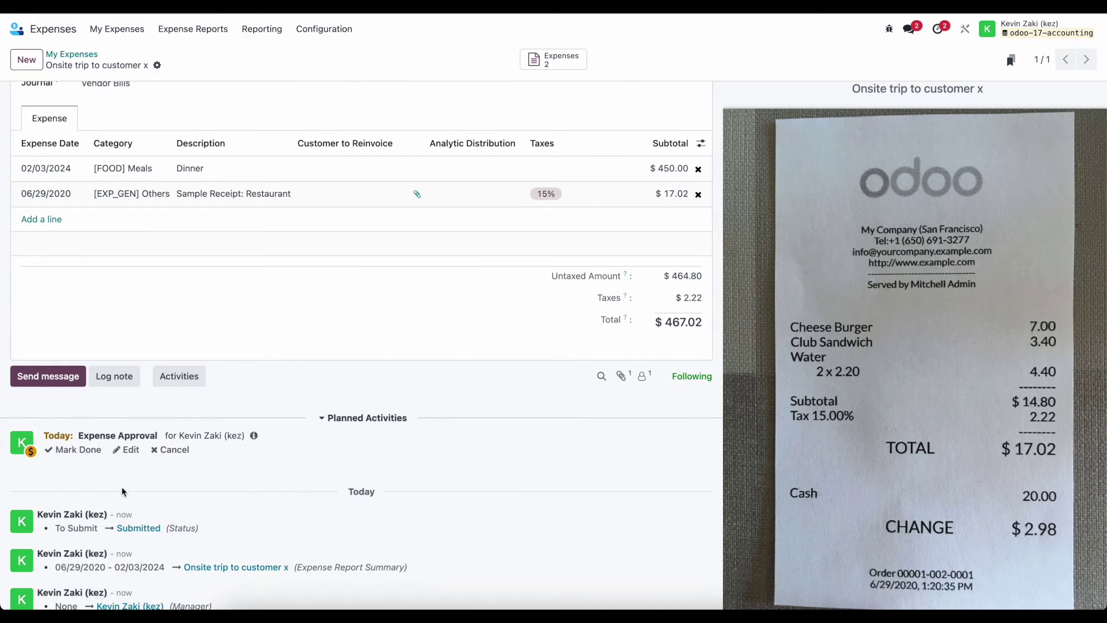
pyautogui.click(939, 28)
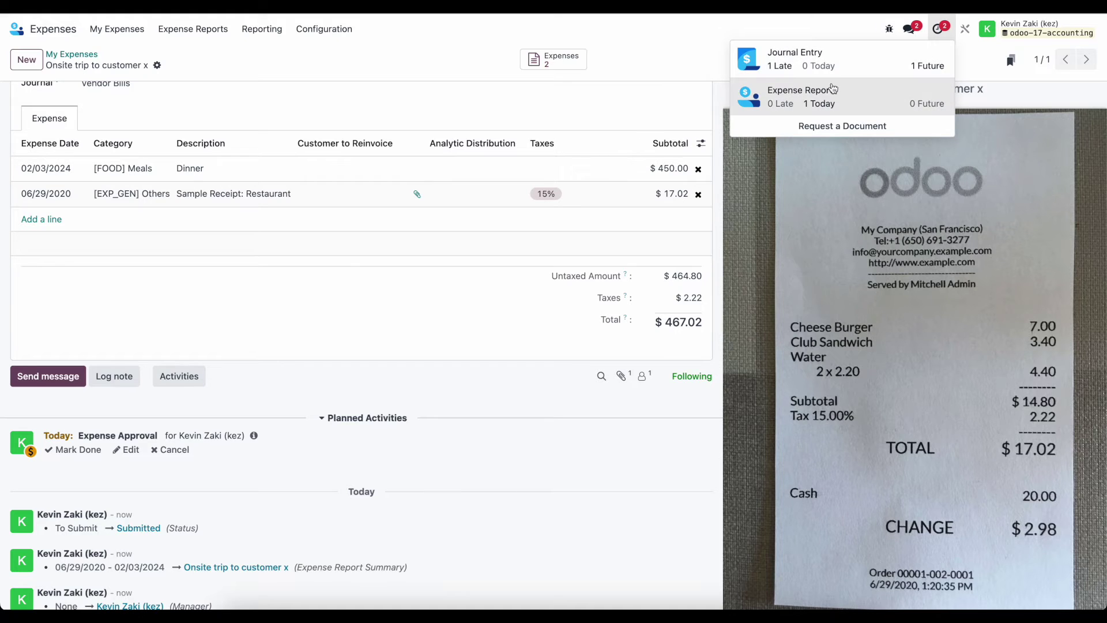
pyautogui.click(825, 110)
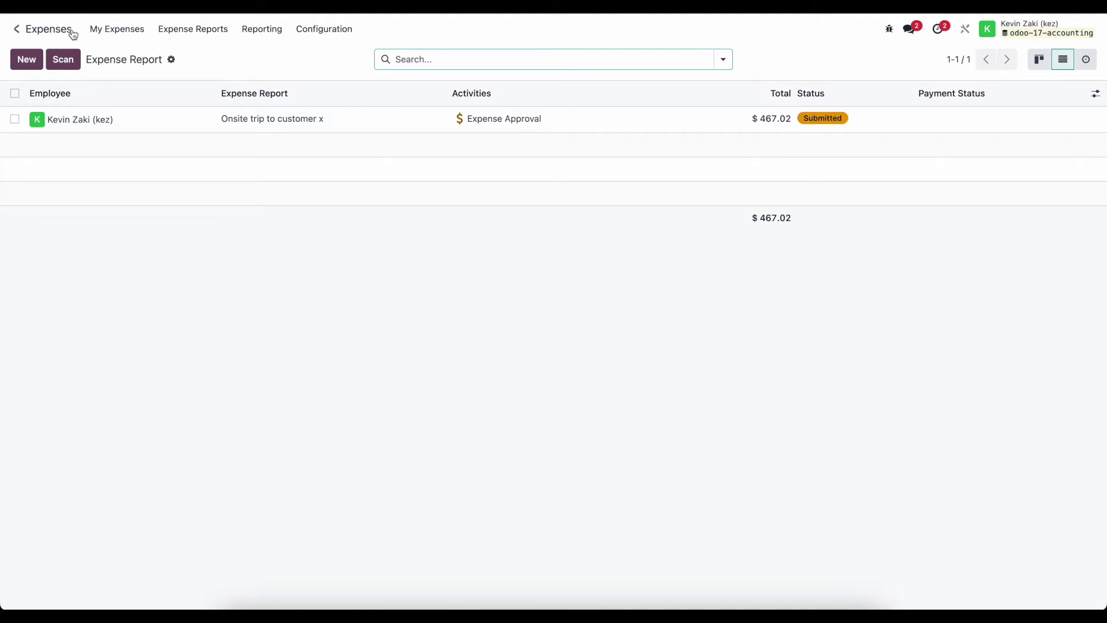
pyautogui.click(18, 29)
pyautogui.click(511, 447)
pyautogui.click(224, 34)
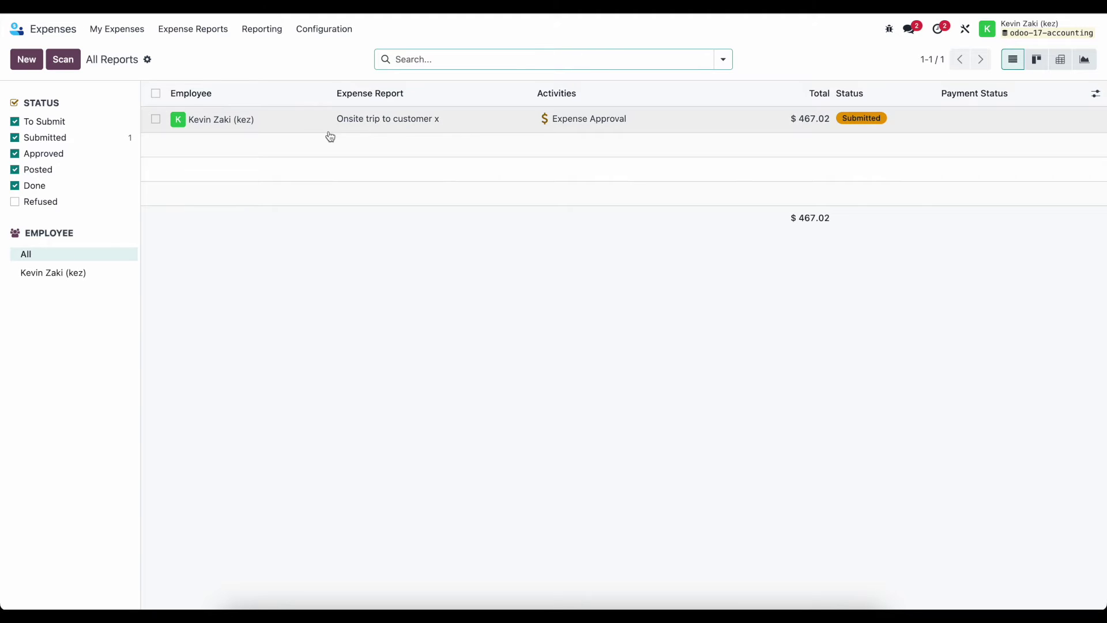
# Open the 'Onsite trip to customer x' report and approve it.
pyautogui.click(305, 124)
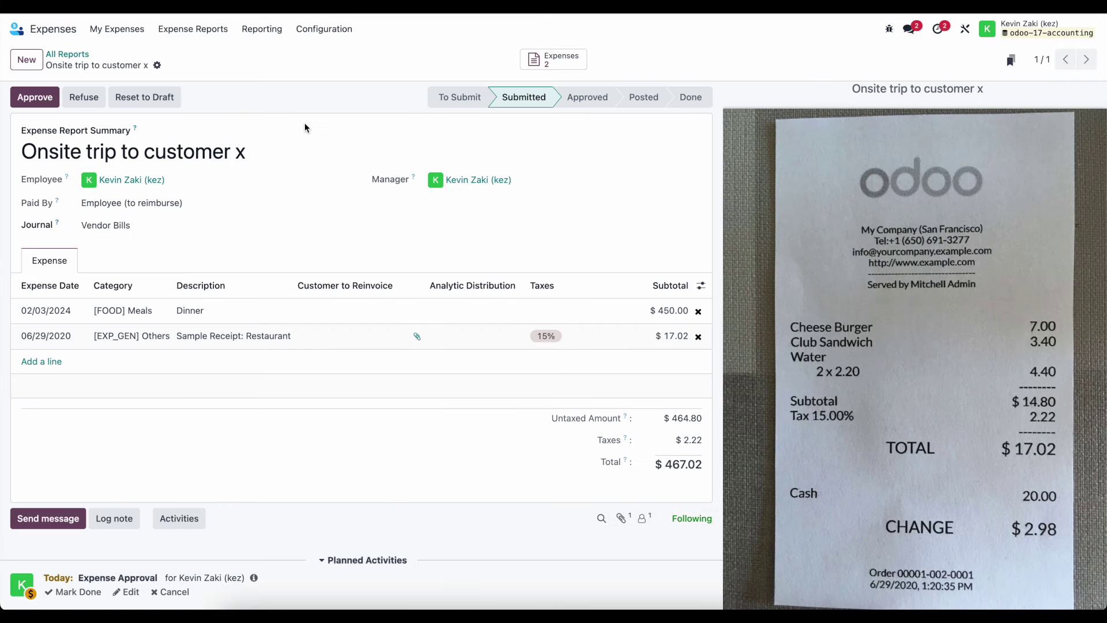
pyautogui.click(36, 97)
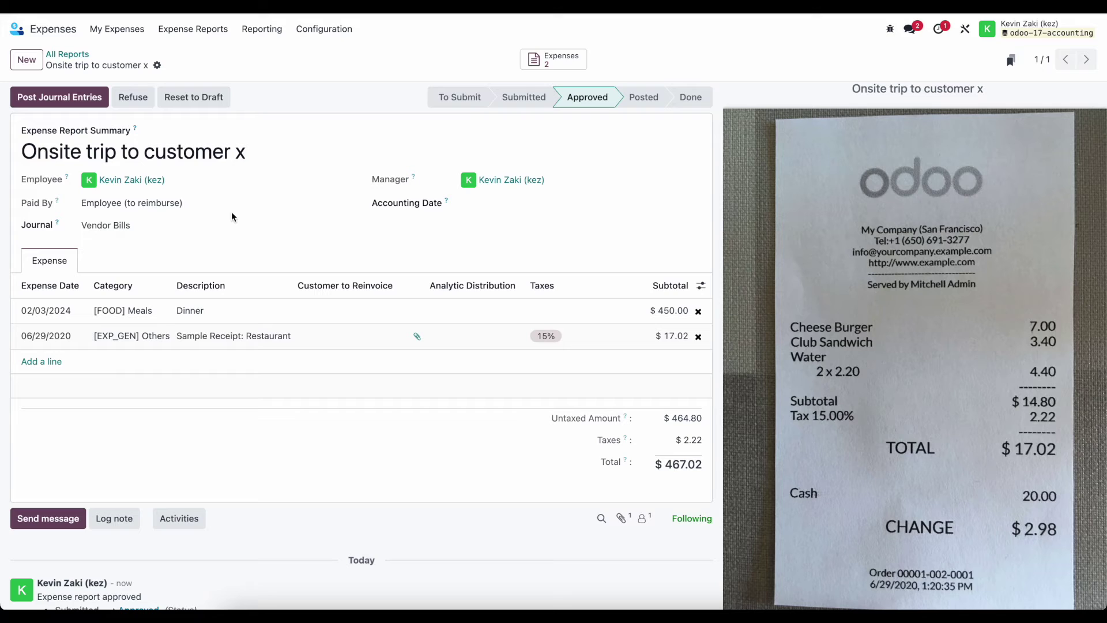
# Open the Expenses settings and review the allowed company payment methods without changing them.
pyautogui.click(331, 32)
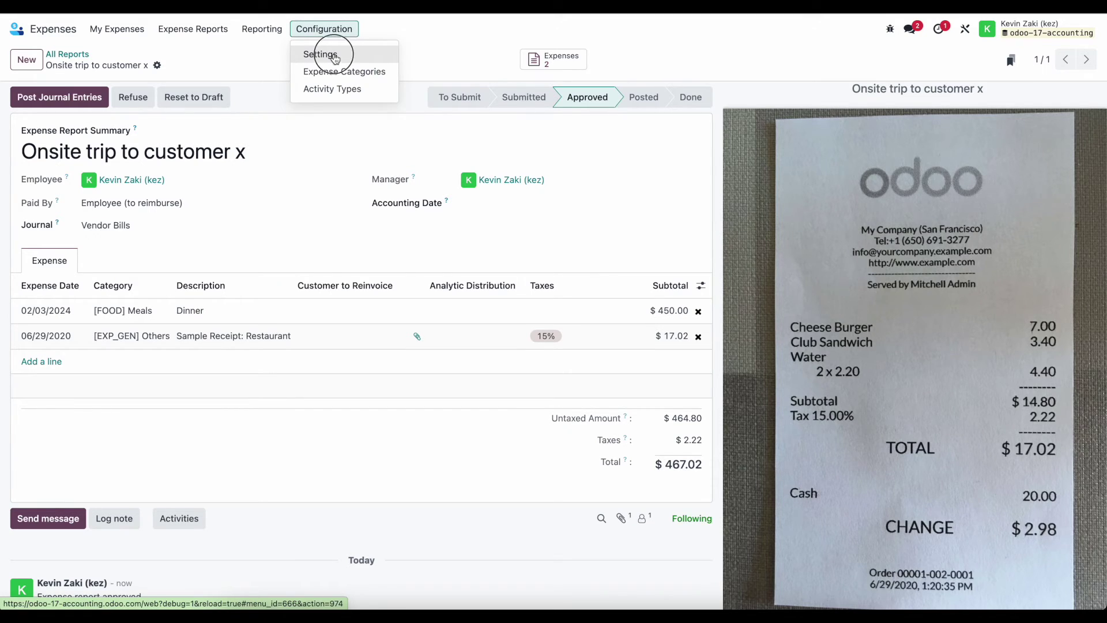
pyautogui.click(334, 57)
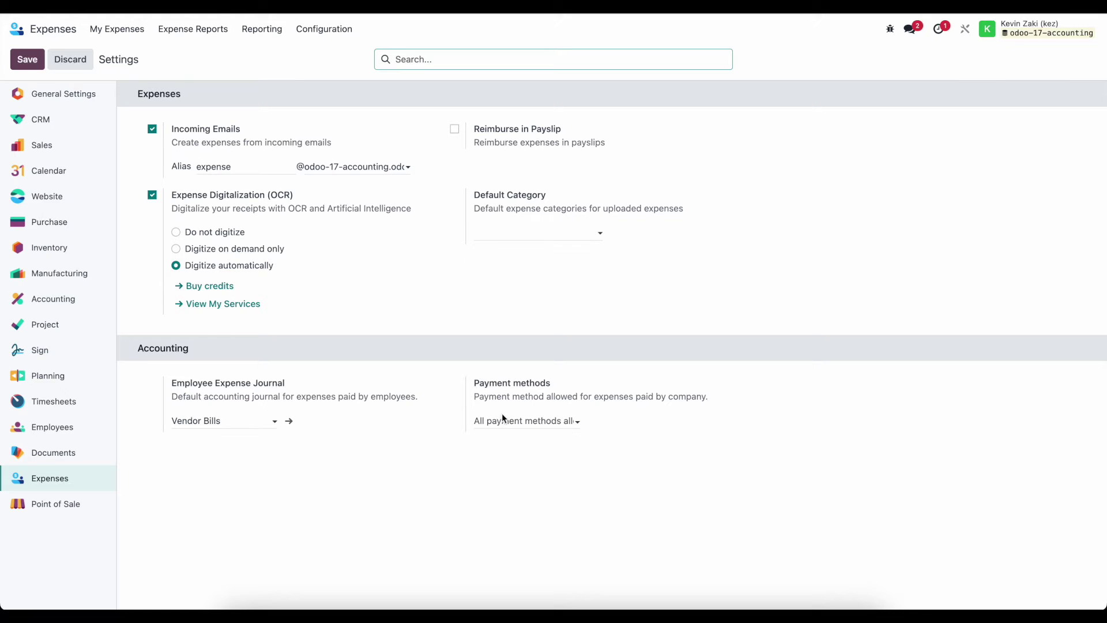
pyautogui.click(550, 421)
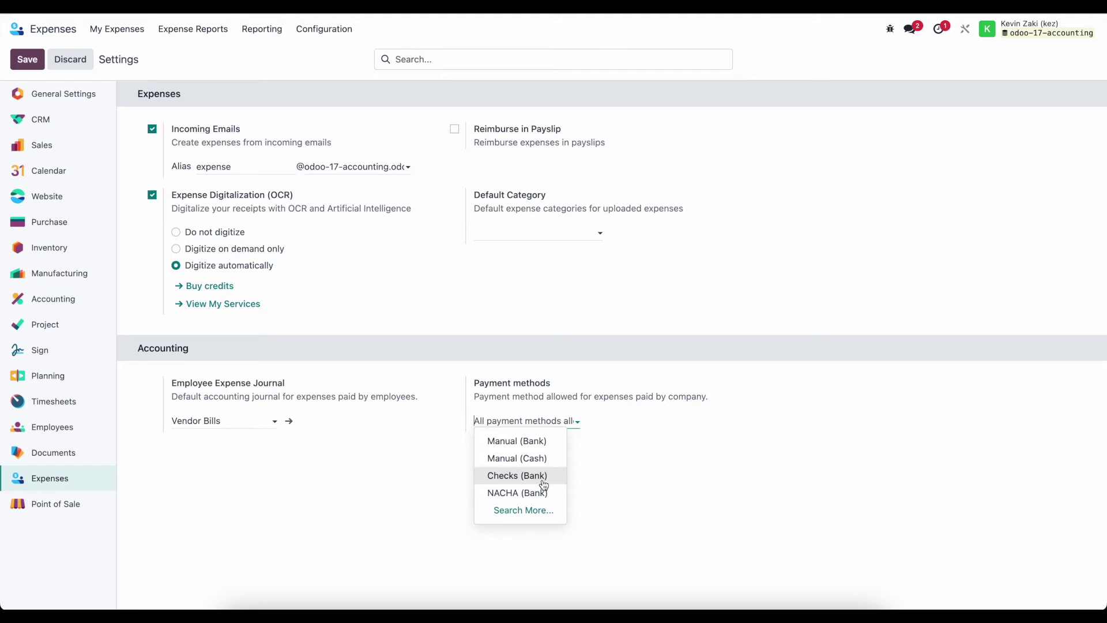
pyautogui.click(628, 464)
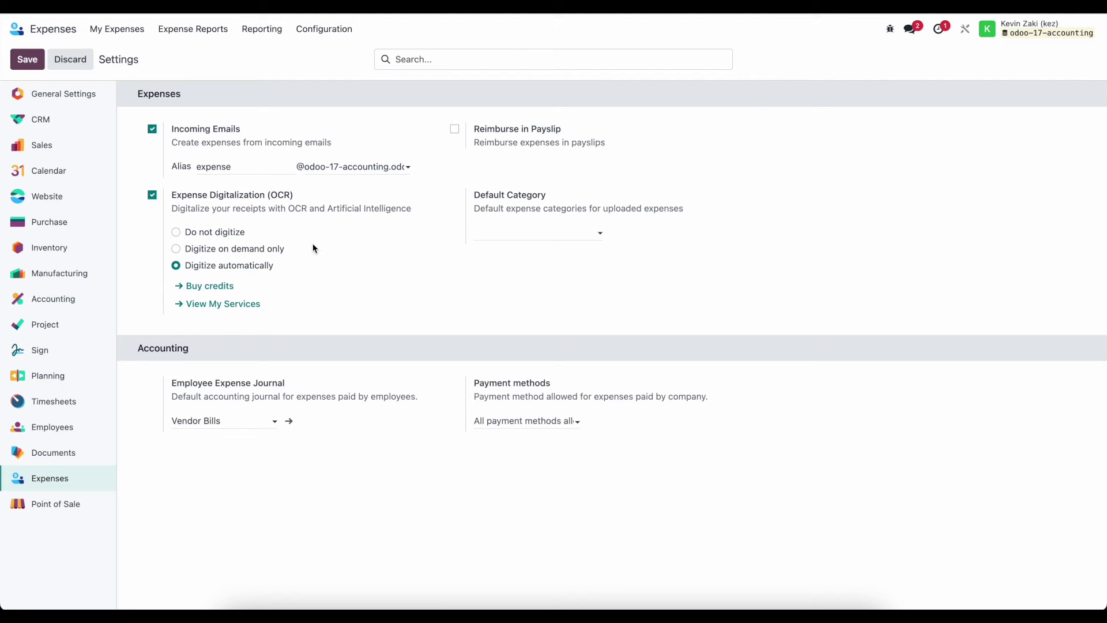
pyautogui.click(130, 36)
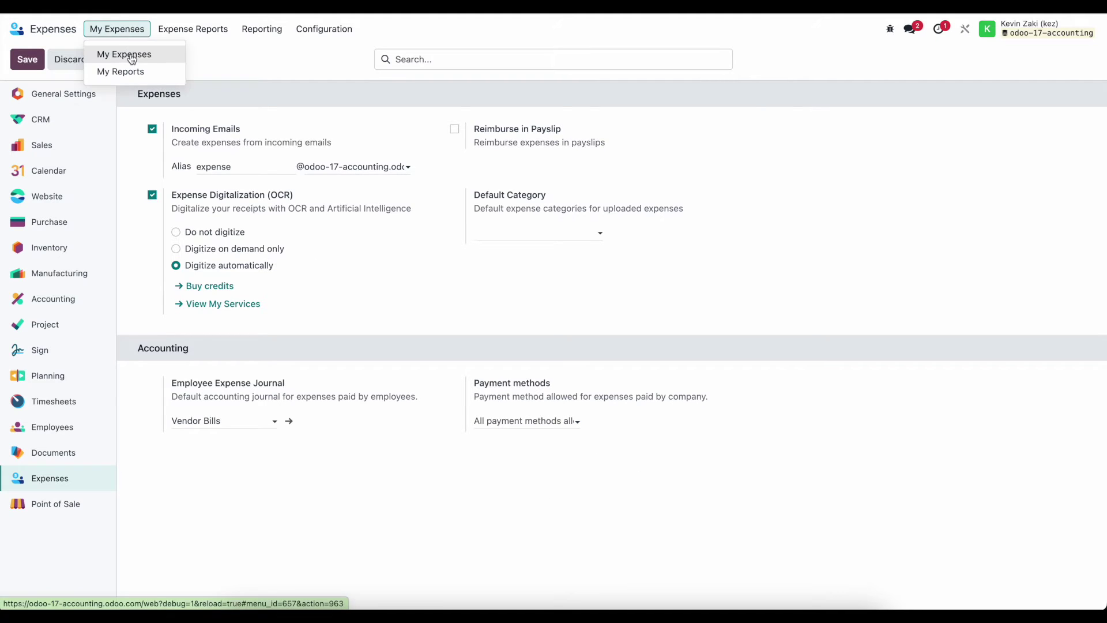
# Create and save the expense report 'Lunch with Customer' from the Lunch expense.
pyautogui.click(132, 53)
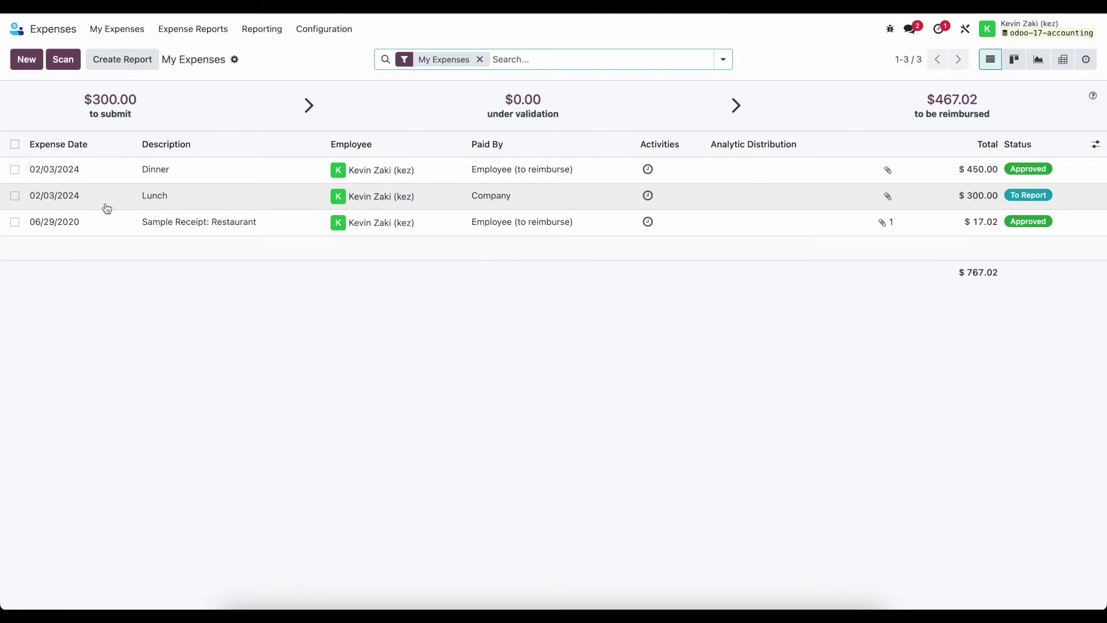
pyautogui.click(15, 195)
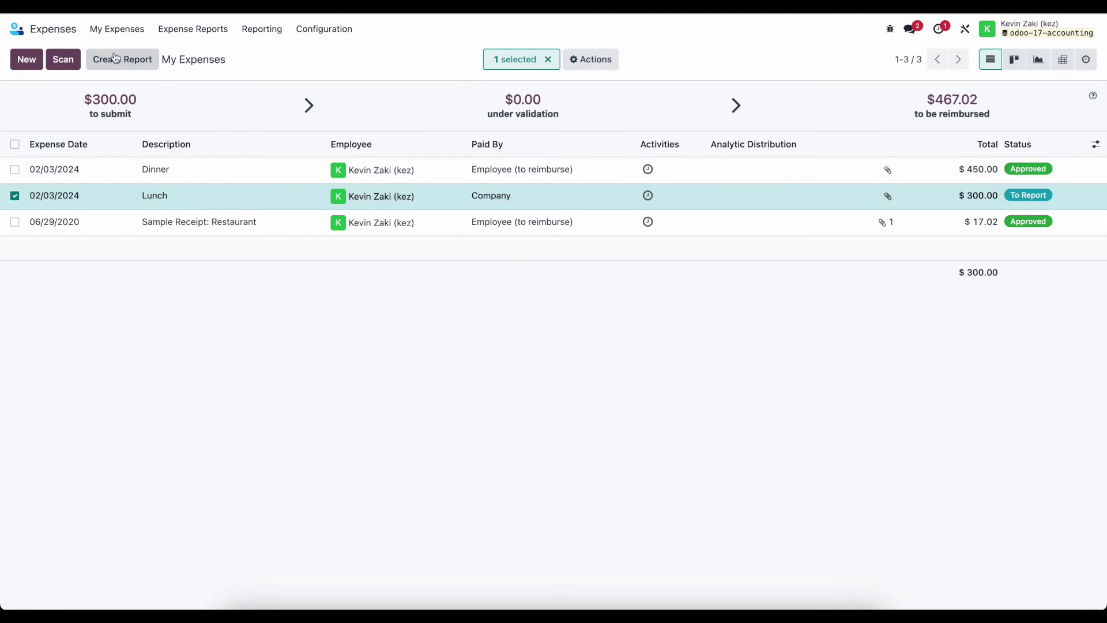
pyautogui.click(153, 60)
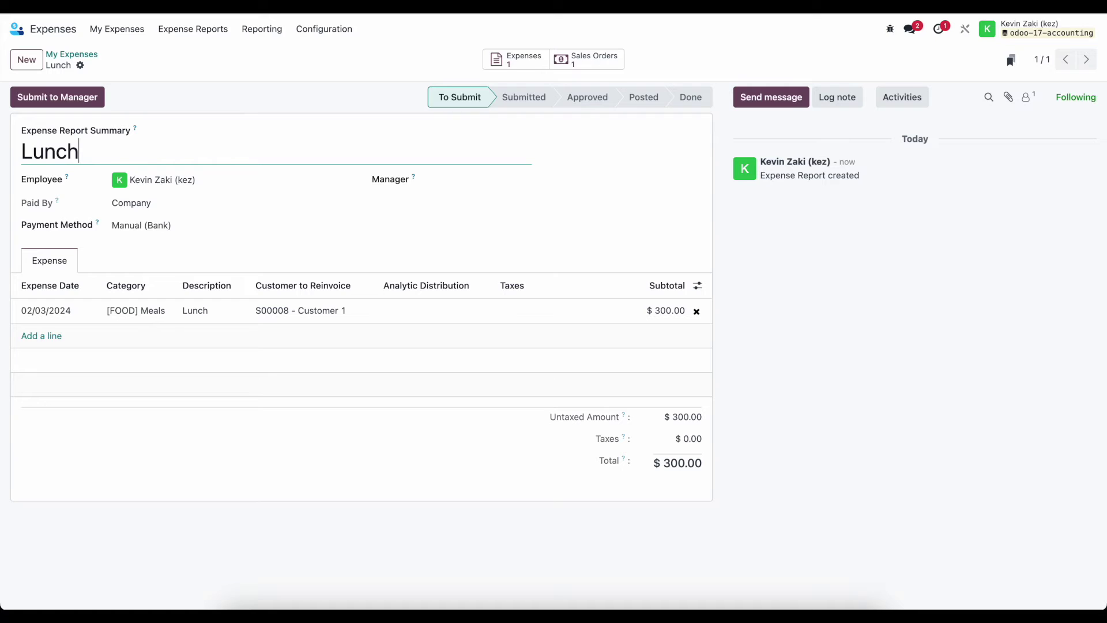
pyautogui.write('with Customer')
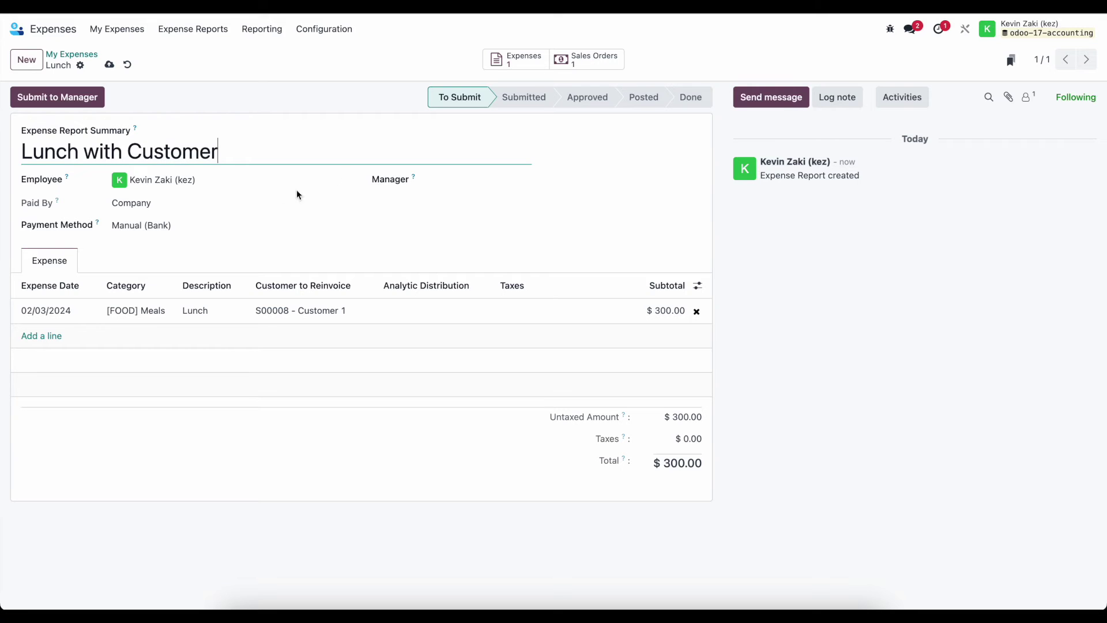
pyautogui.click(109, 64)
# Assign a manager to the report and submit it for approval.
pyautogui.click(504, 186)
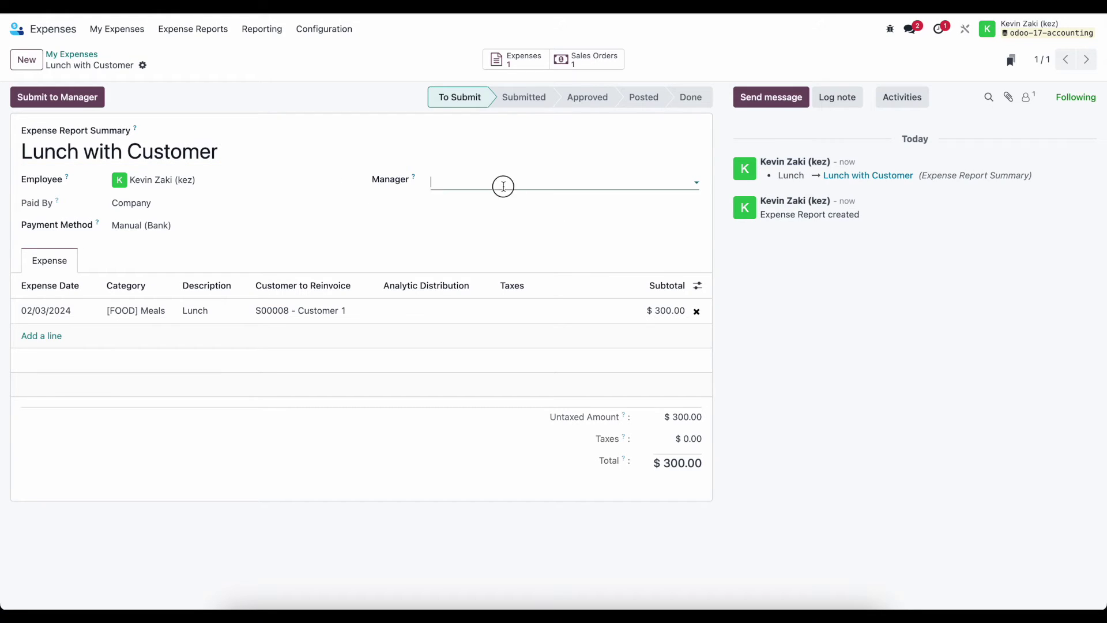
pyautogui.click(494, 206)
pyautogui.click(92, 98)
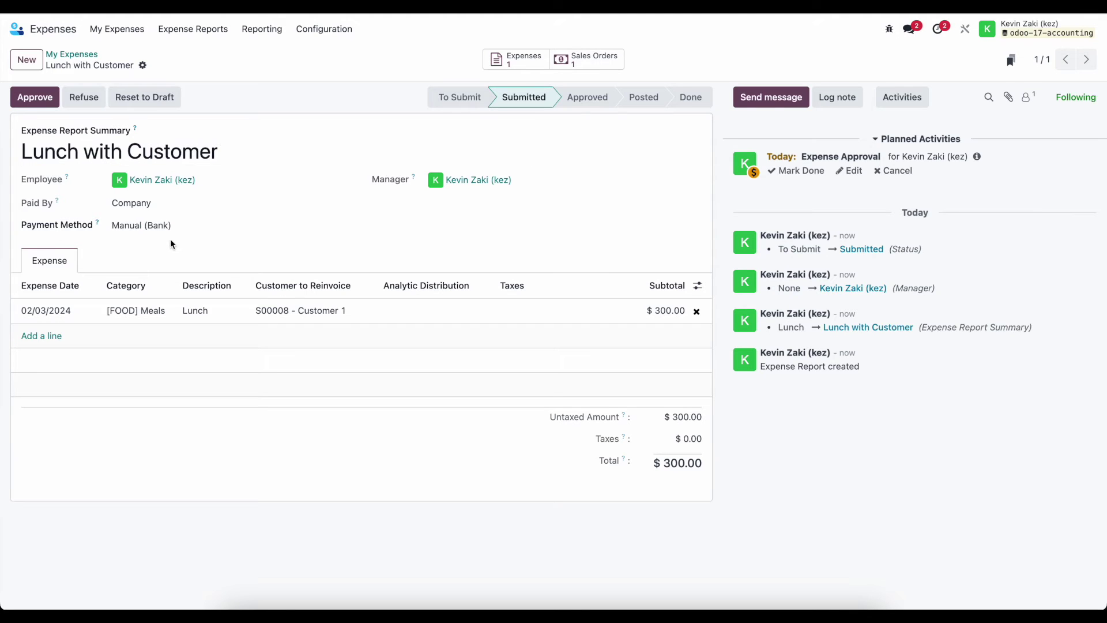
# Keep Manual (Bank) as the report's payment method.
pyautogui.click(158, 226)
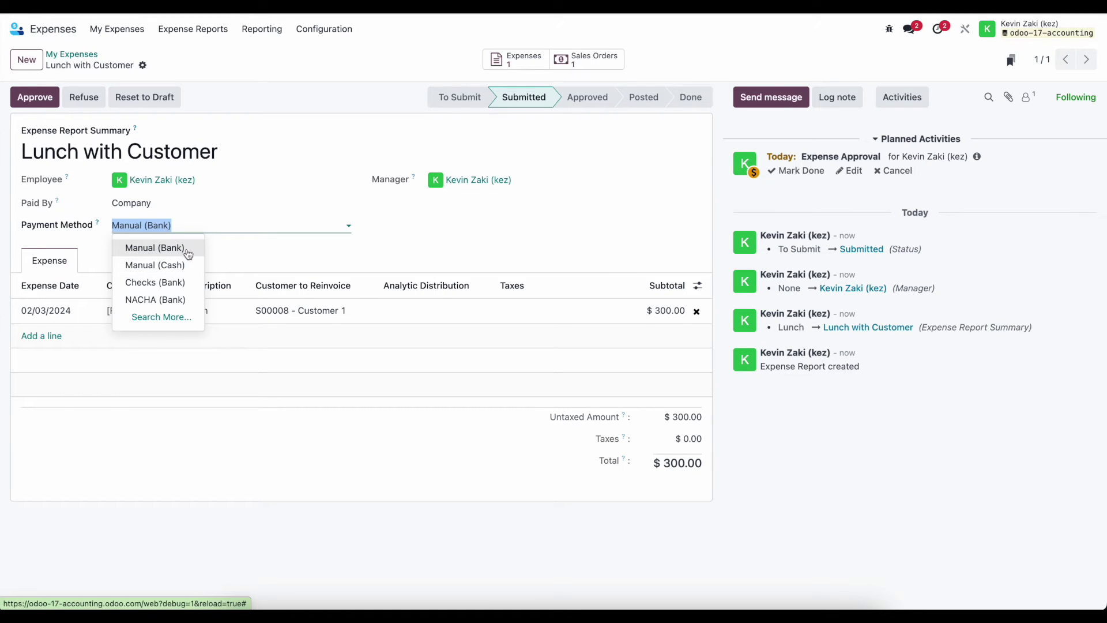
pyautogui.click(168, 249)
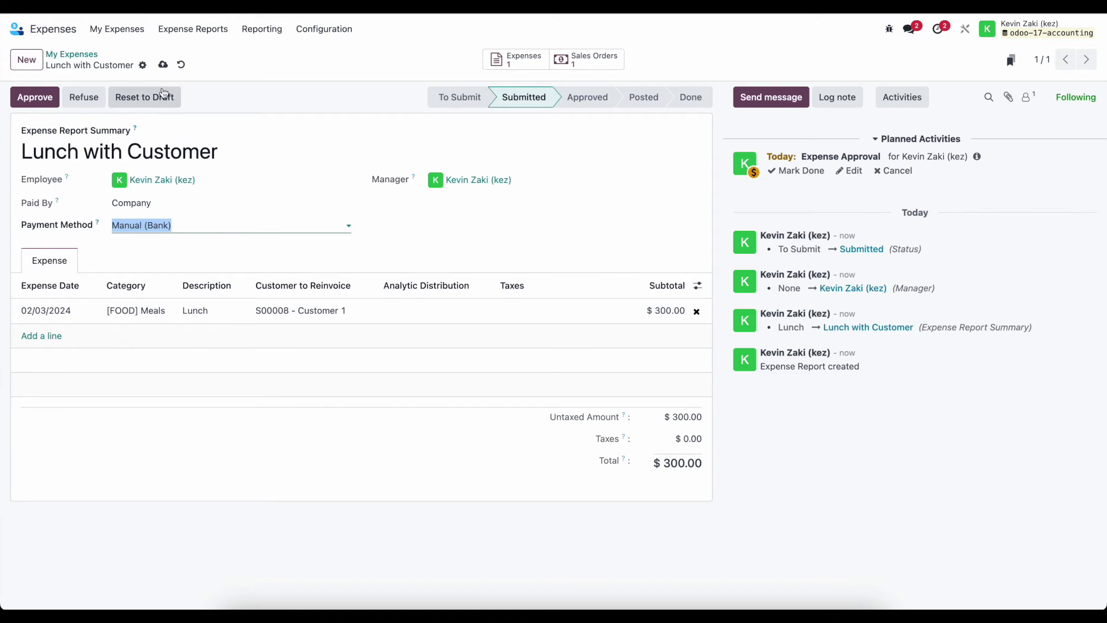
pyautogui.click(163, 65)
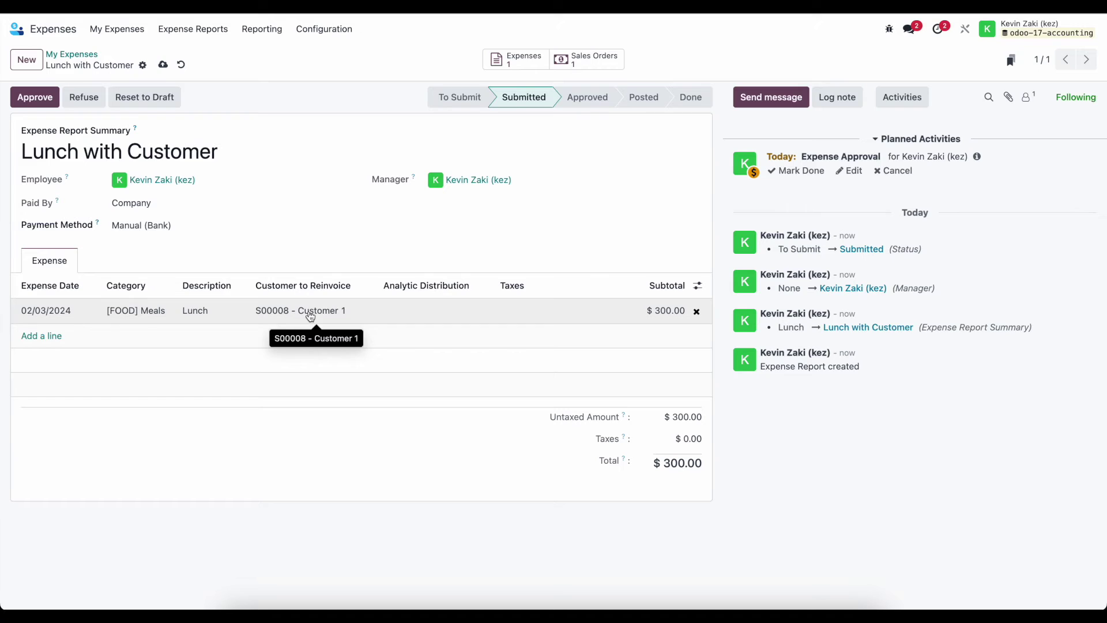
# Check linked sales order S00008, approve the report, then reopen S00008.
pyautogui.moveTo(314, 304)
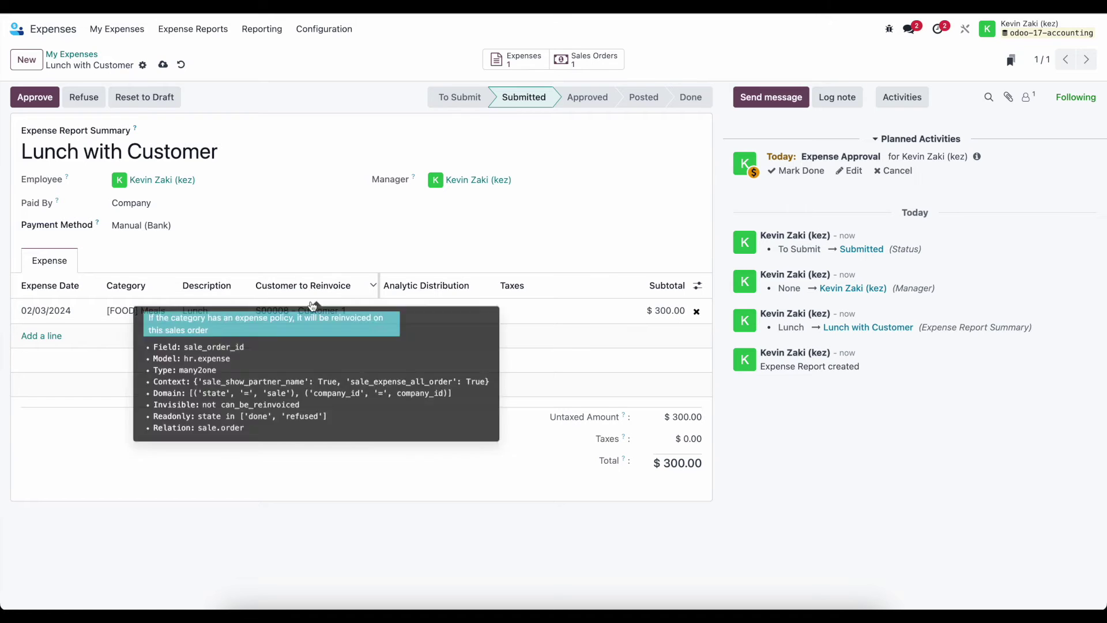
pyautogui.click(590, 58)
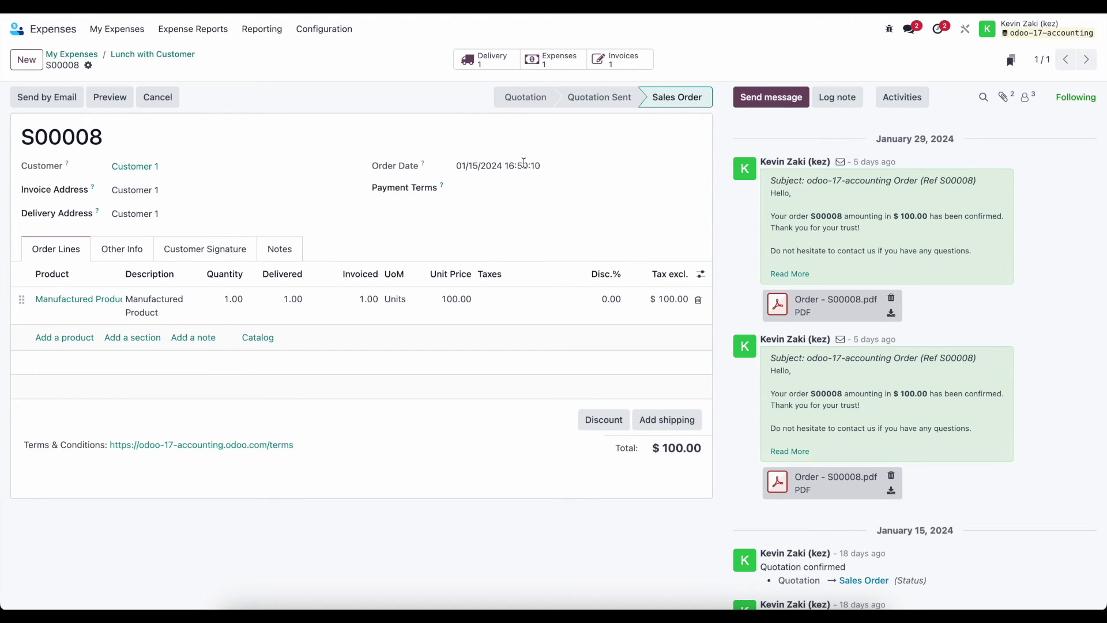
pyautogui.click(149, 54)
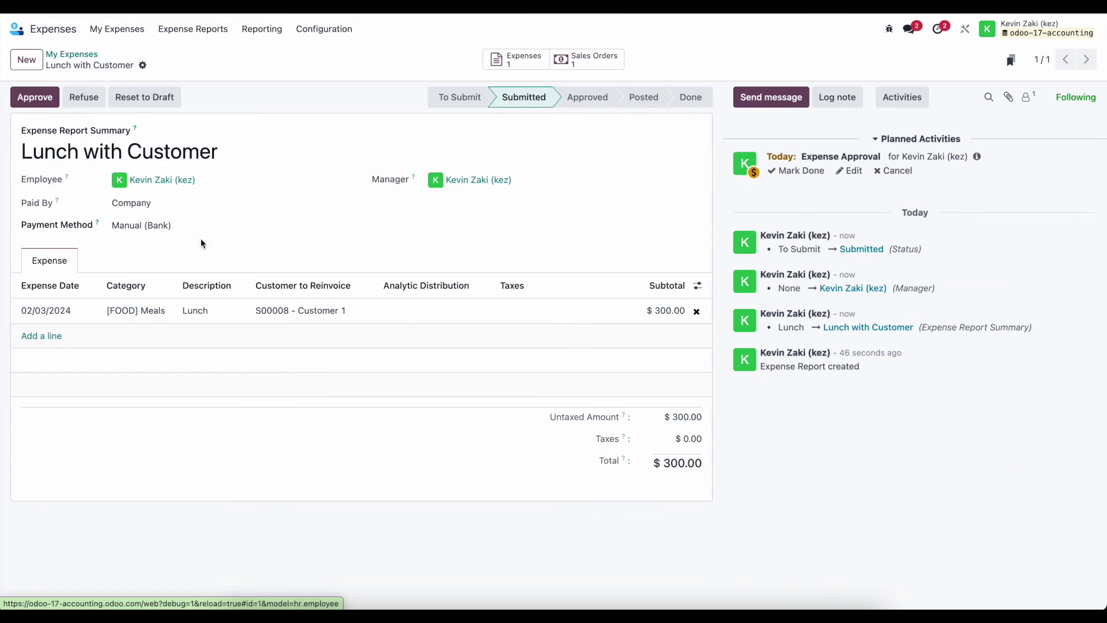
pyautogui.click(52, 99)
pyautogui.click(588, 60)
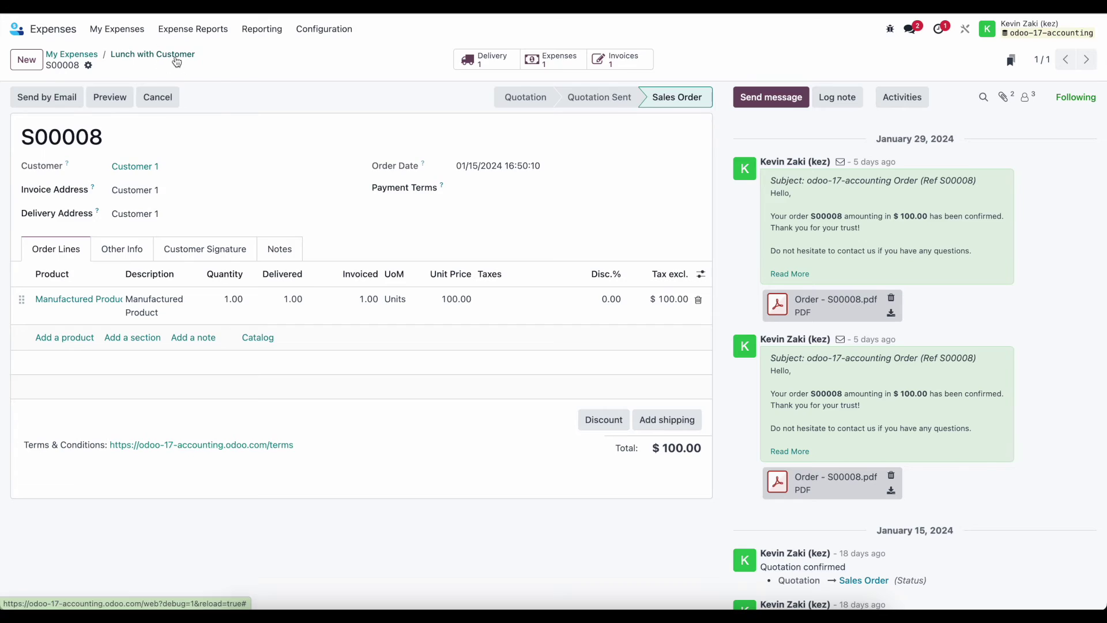
# Post the report's journal entries dated 02/03/2024, then check the meal line on S00008.
pyautogui.click(176, 57)
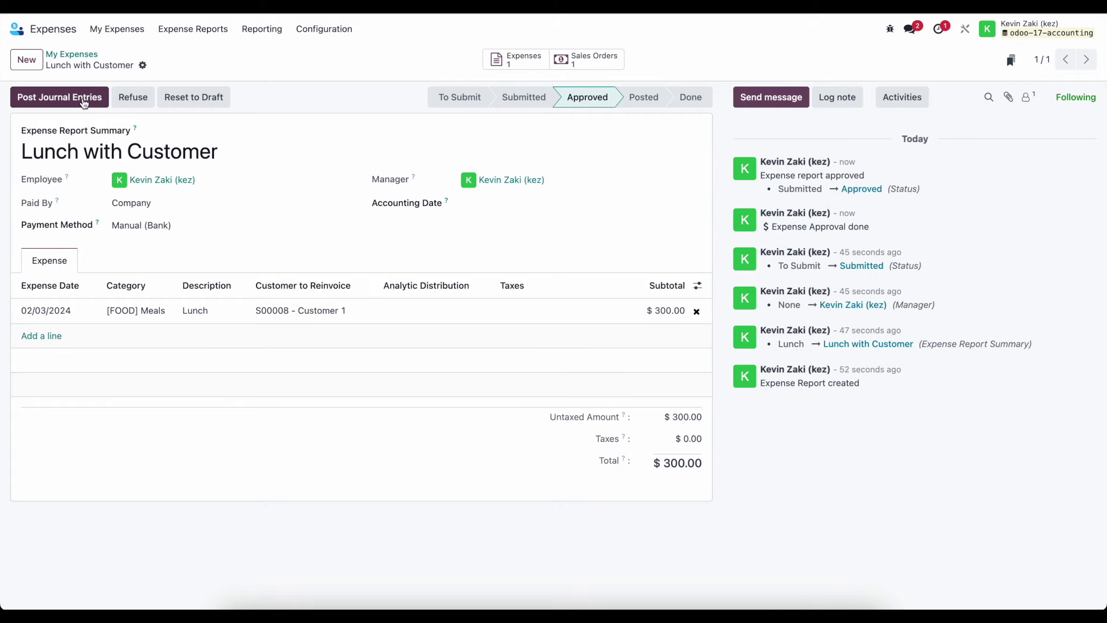
pyautogui.click(527, 206)
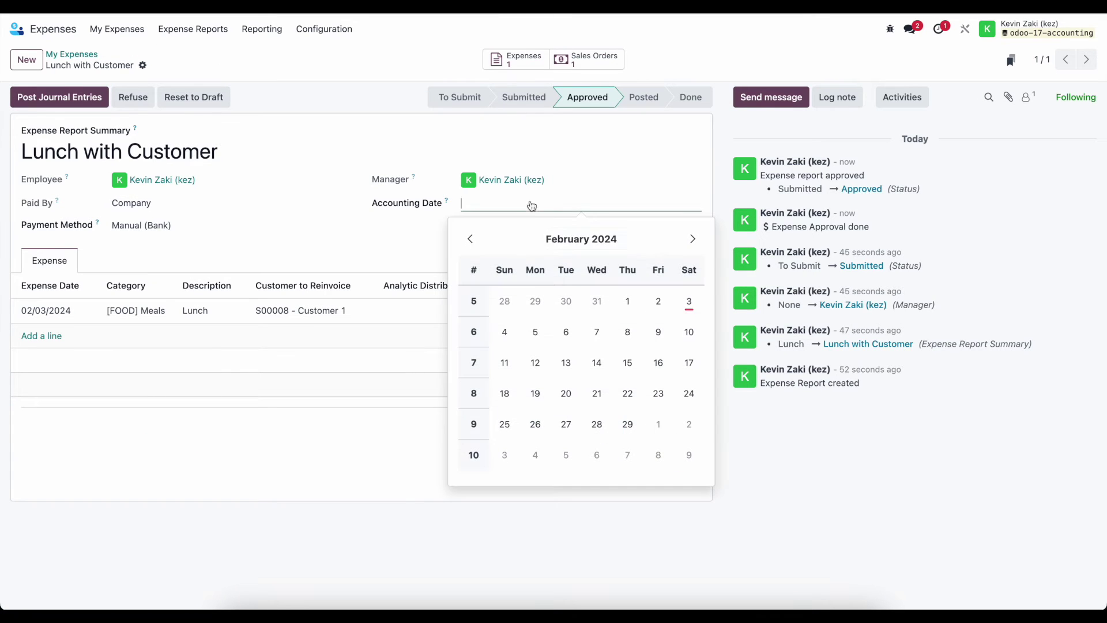
pyautogui.click(686, 305)
pyautogui.click(63, 98)
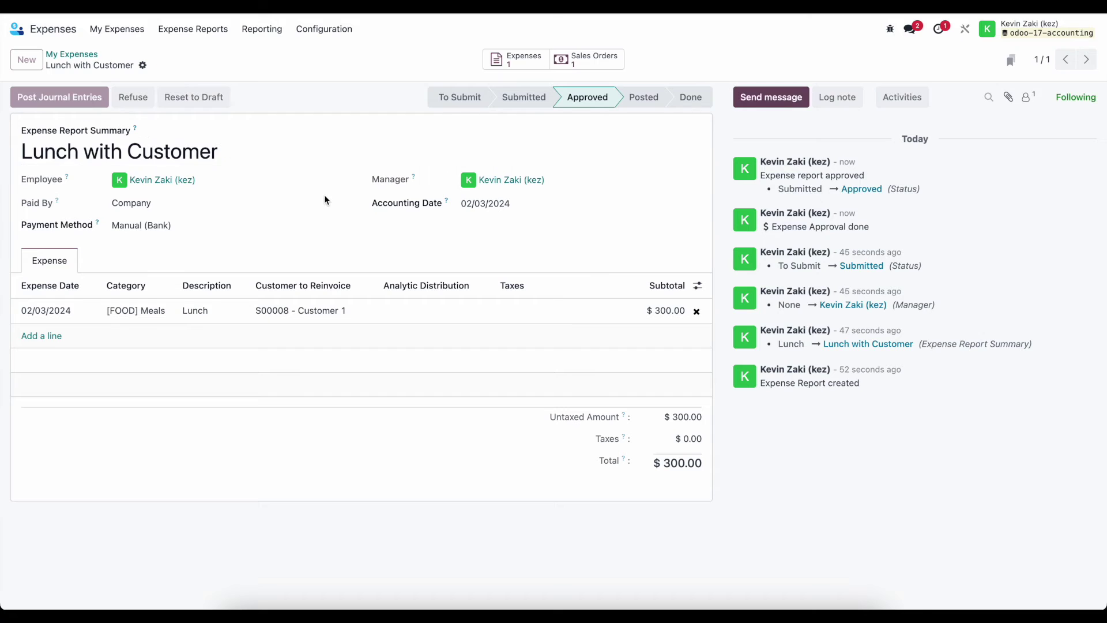
pyautogui.click(632, 63)
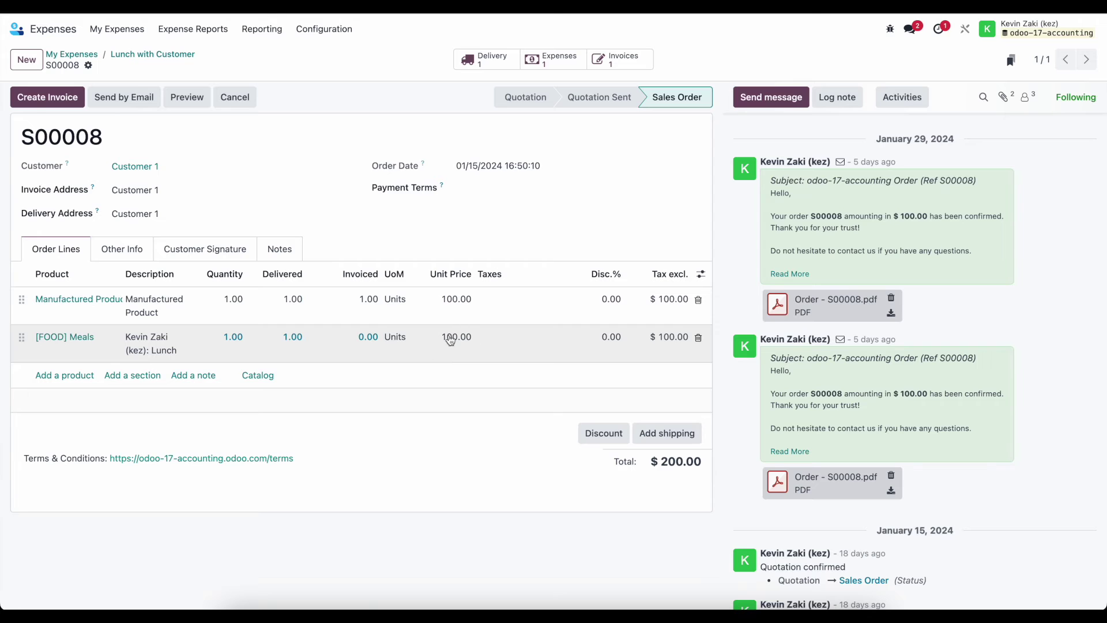
pyautogui.click(190, 55)
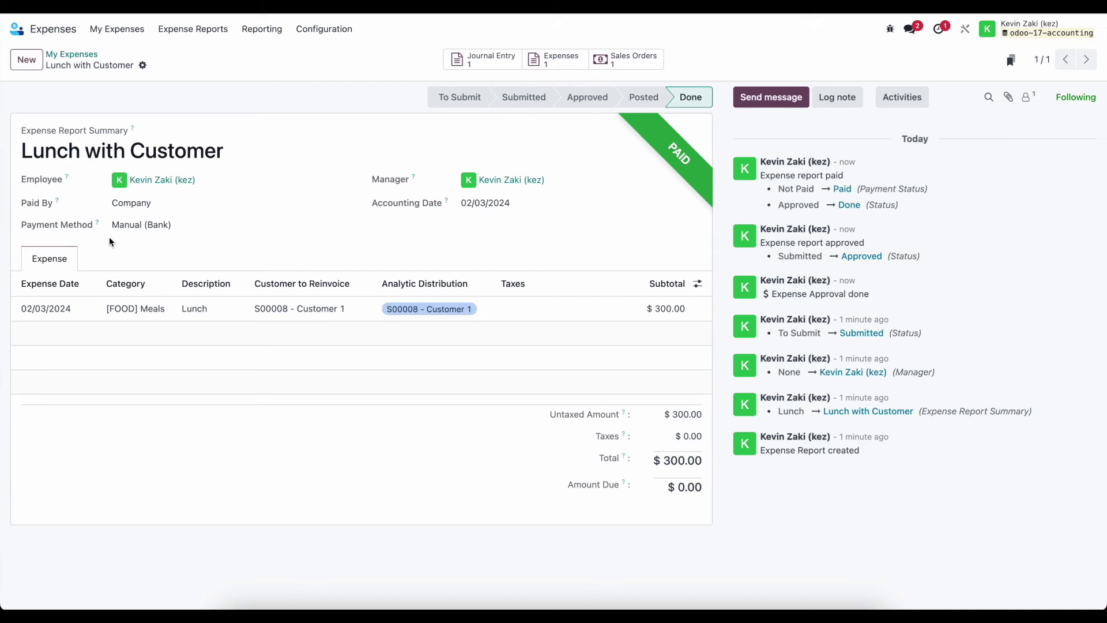
# Inspect the report's payment and its journal entry, then return to the app home screen.
pyautogui.click(488, 59)
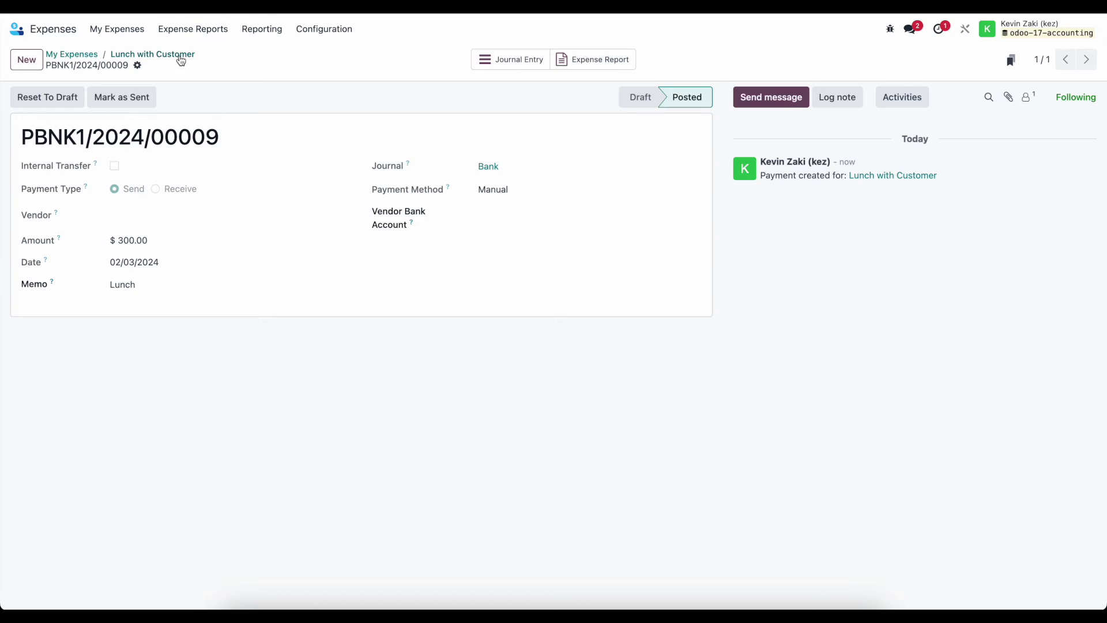
pyautogui.click(525, 60)
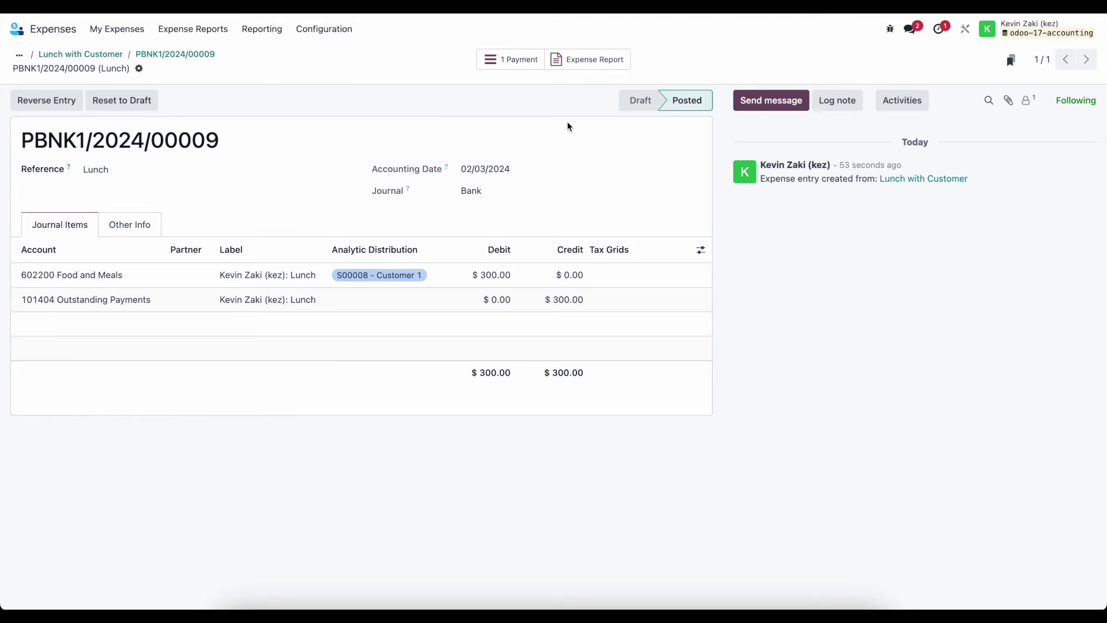
pyautogui.click(605, 63)
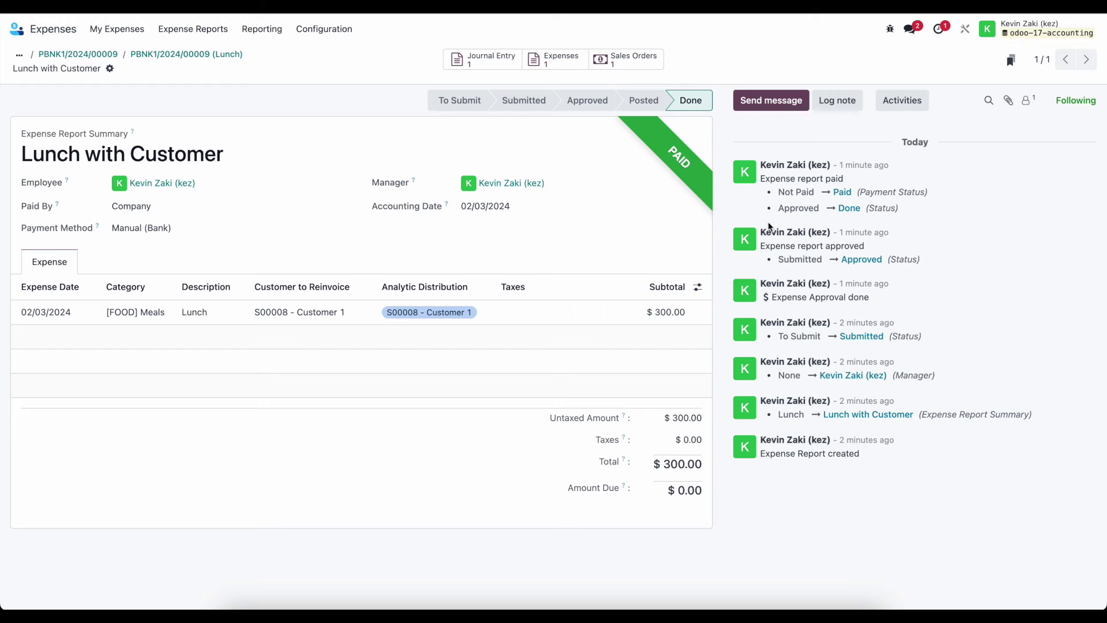
pyautogui.click(19, 55)
pyautogui.click(17, 29)
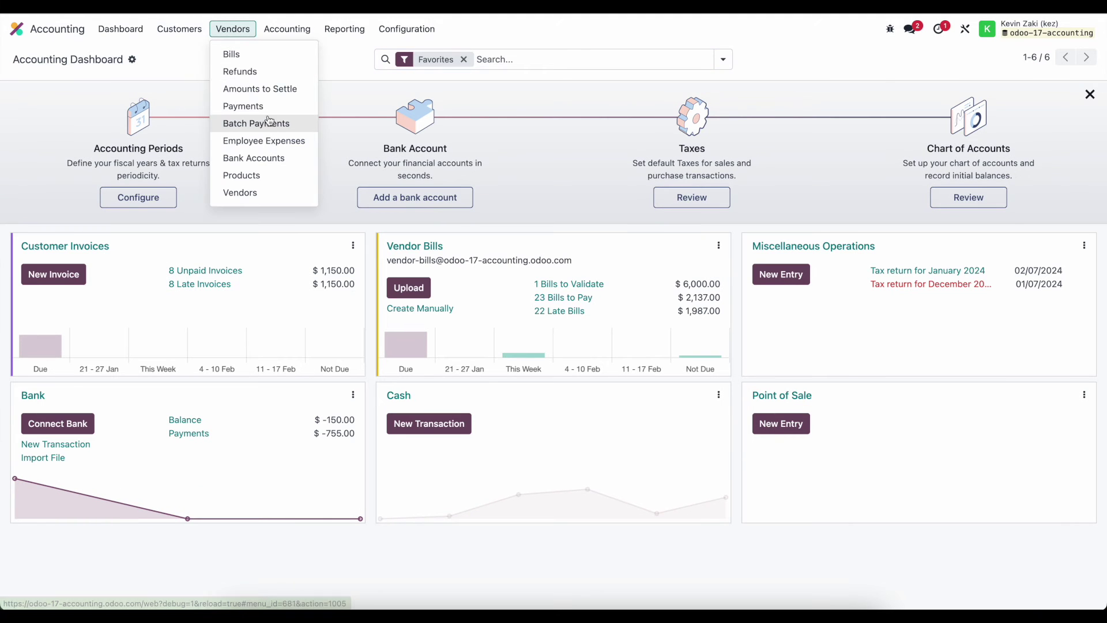
# Check Vendors > Employee Expenses, then open 'Onsite trip to customer x' from All Reports.
pyautogui.click(276, 146)
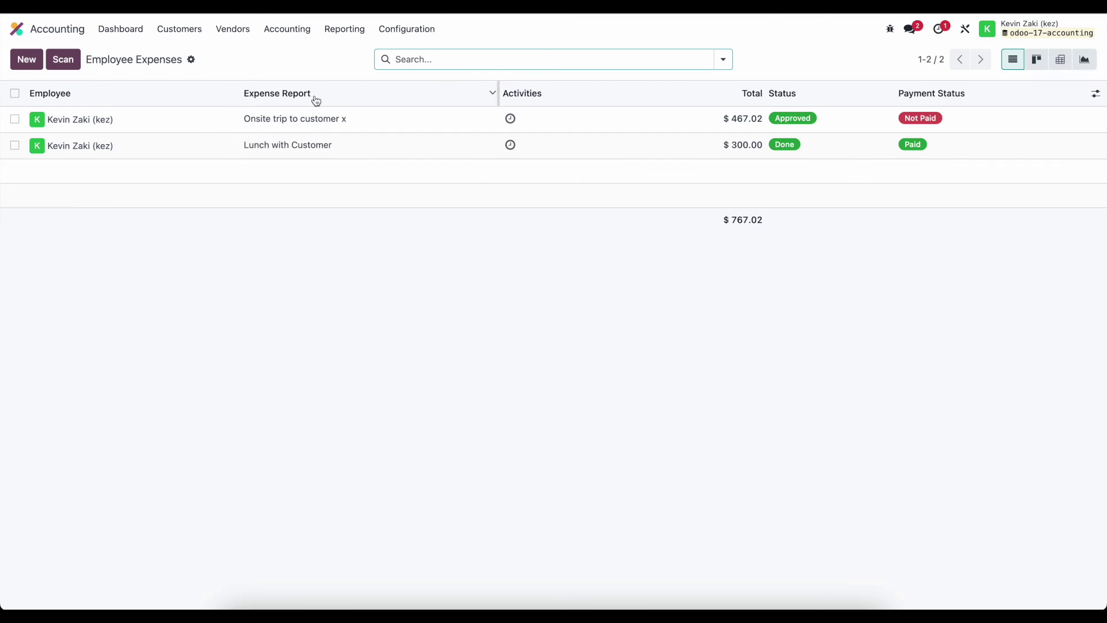
pyautogui.click(54, 34)
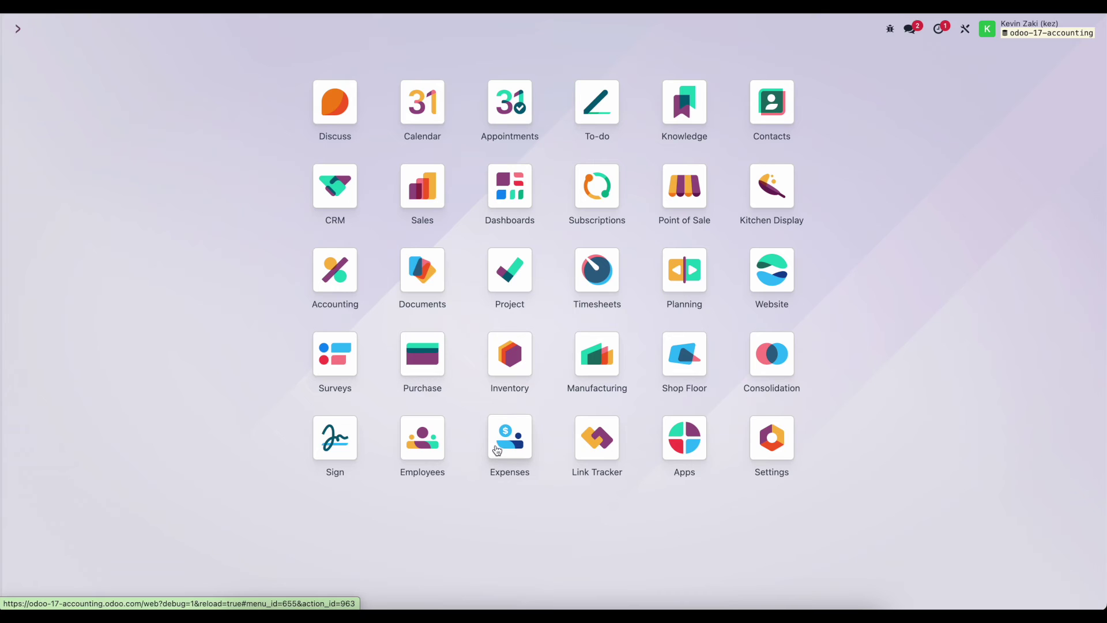
pyautogui.click(499, 447)
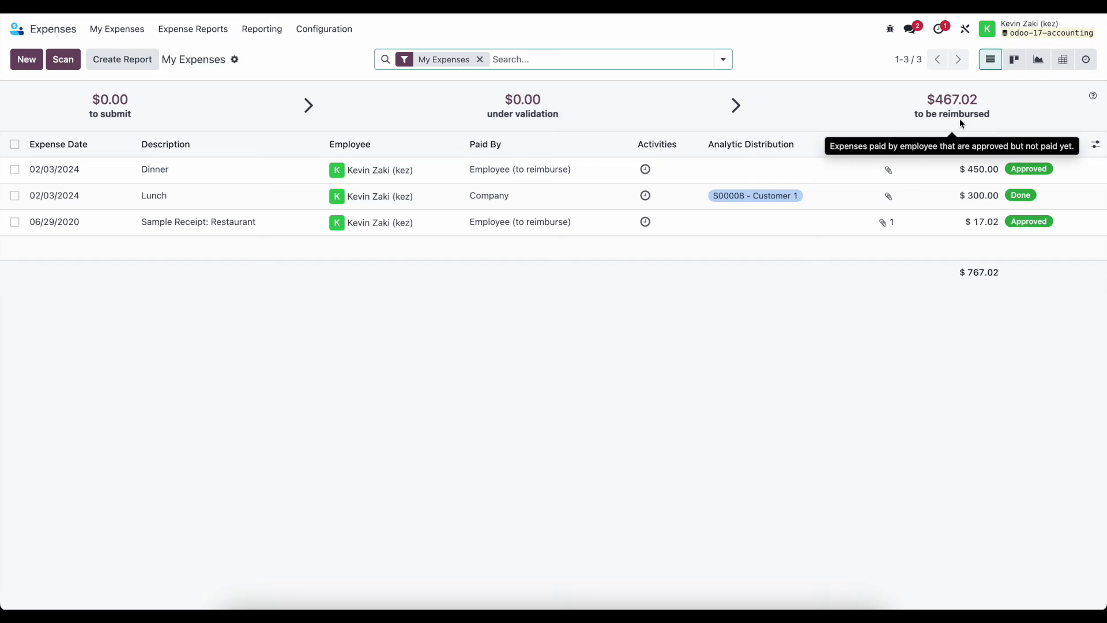
pyautogui.click(192, 33)
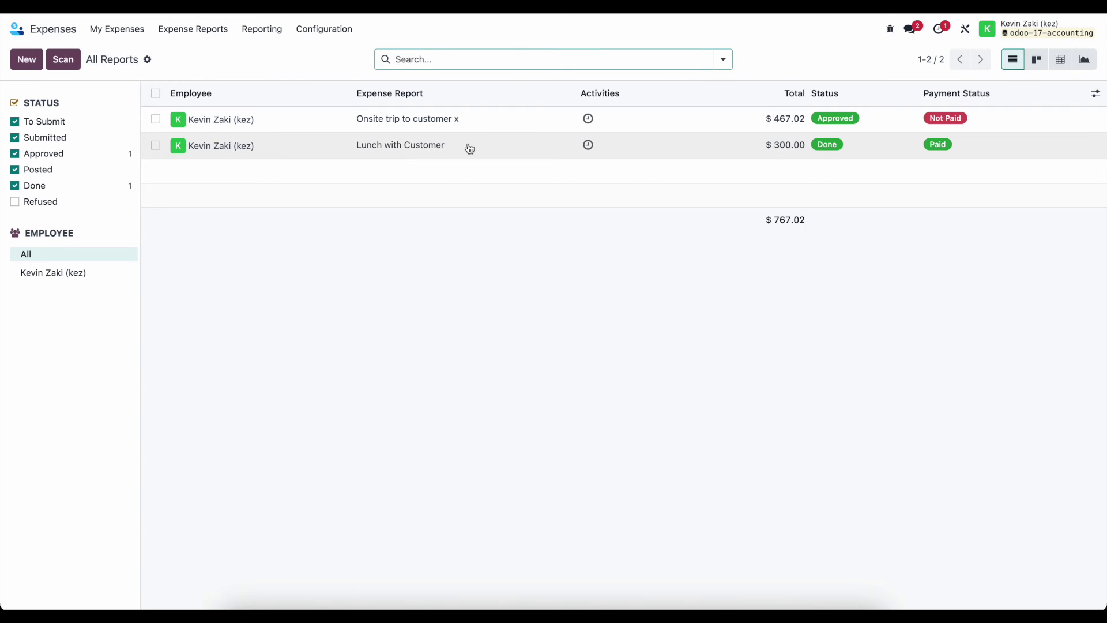
pyautogui.click(307, 121)
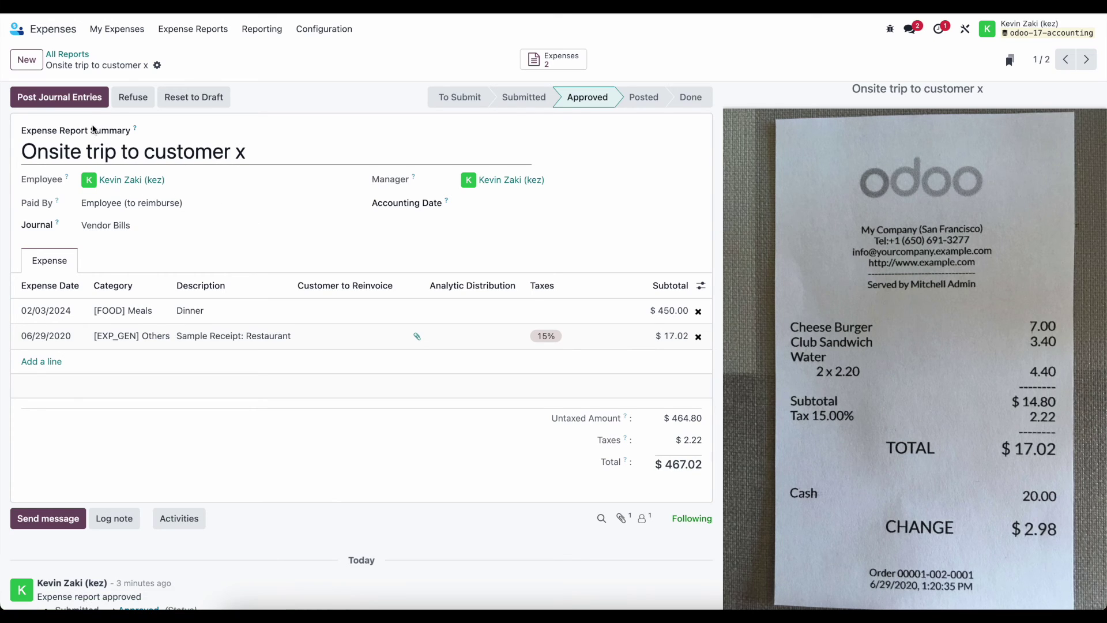
# Set the accounting date to February 3 and attempt posting, dismissing the invalid operation warnings.
pyautogui.click(85, 110)
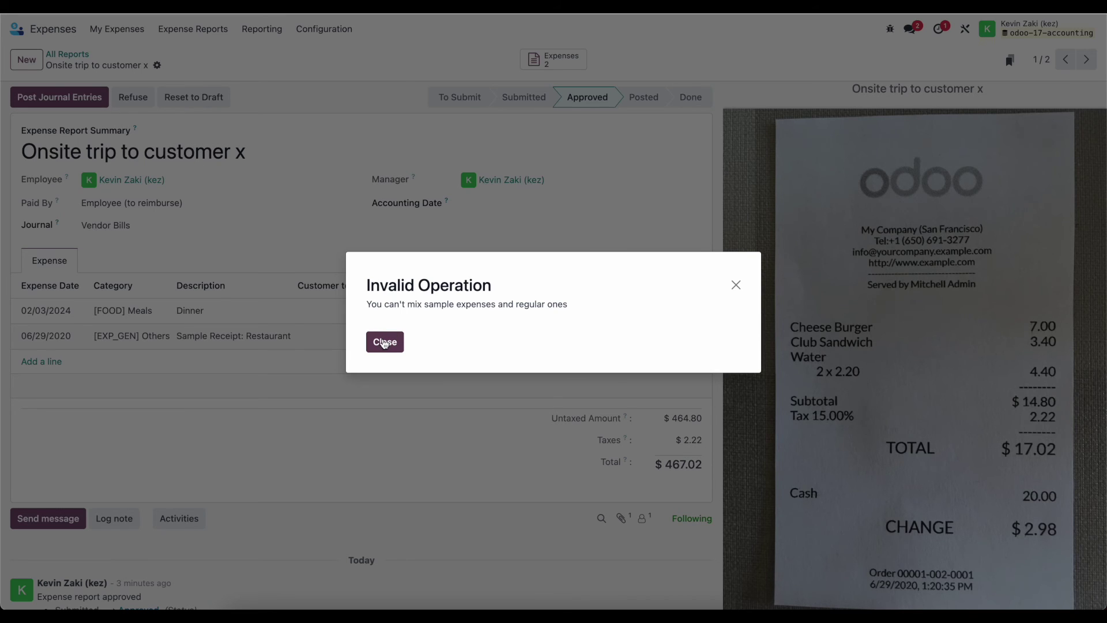
pyautogui.click(385, 342)
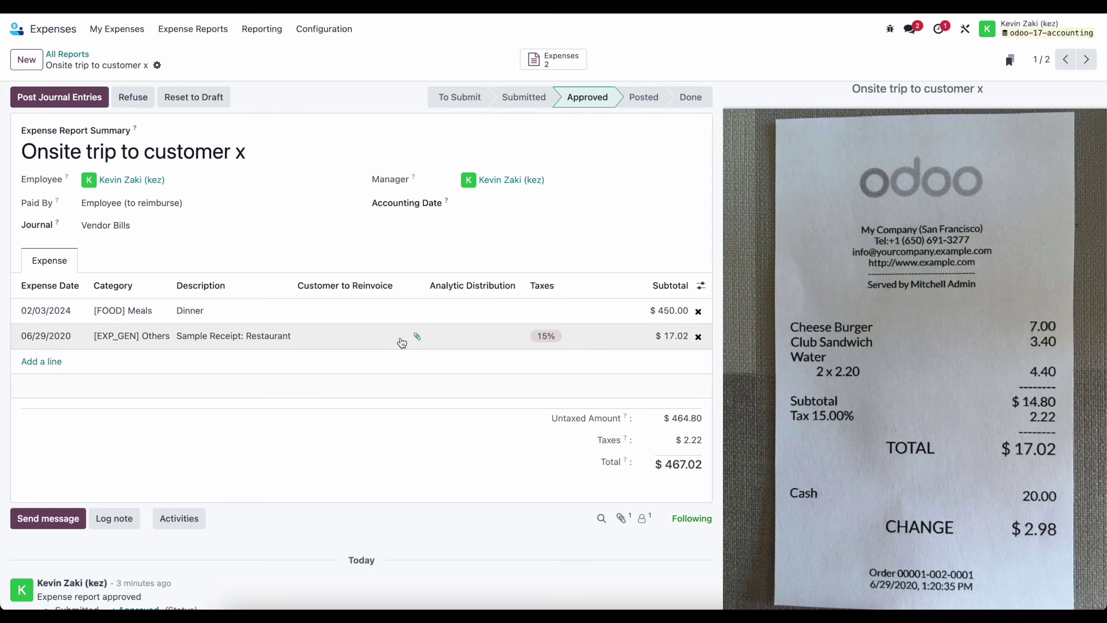
pyautogui.click(535, 208)
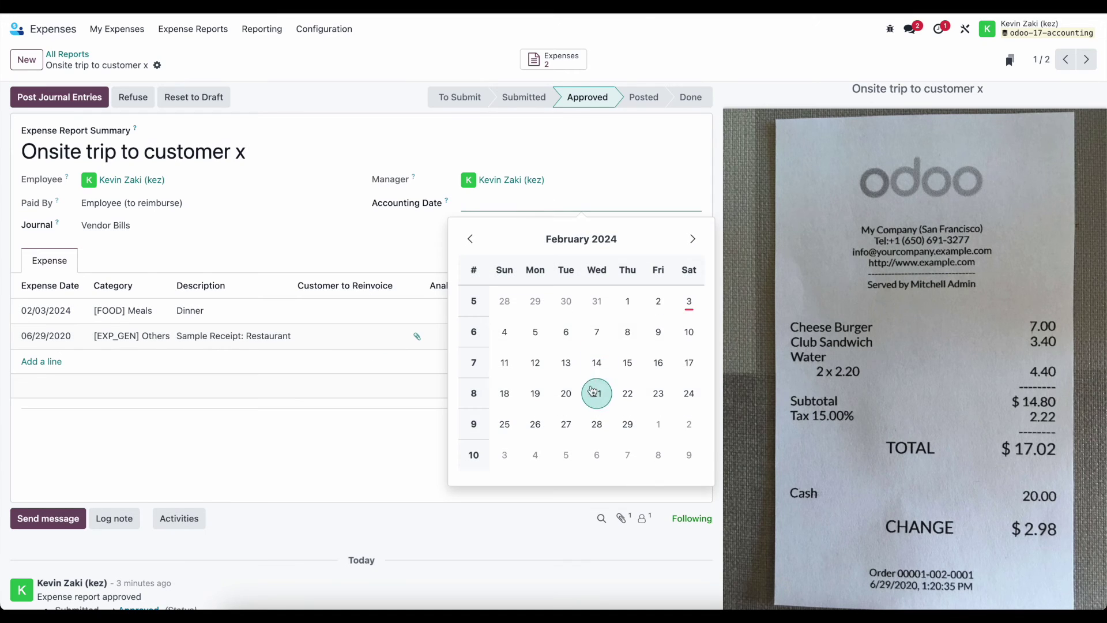
pyautogui.click(689, 301)
pyautogui.click(175, 68)
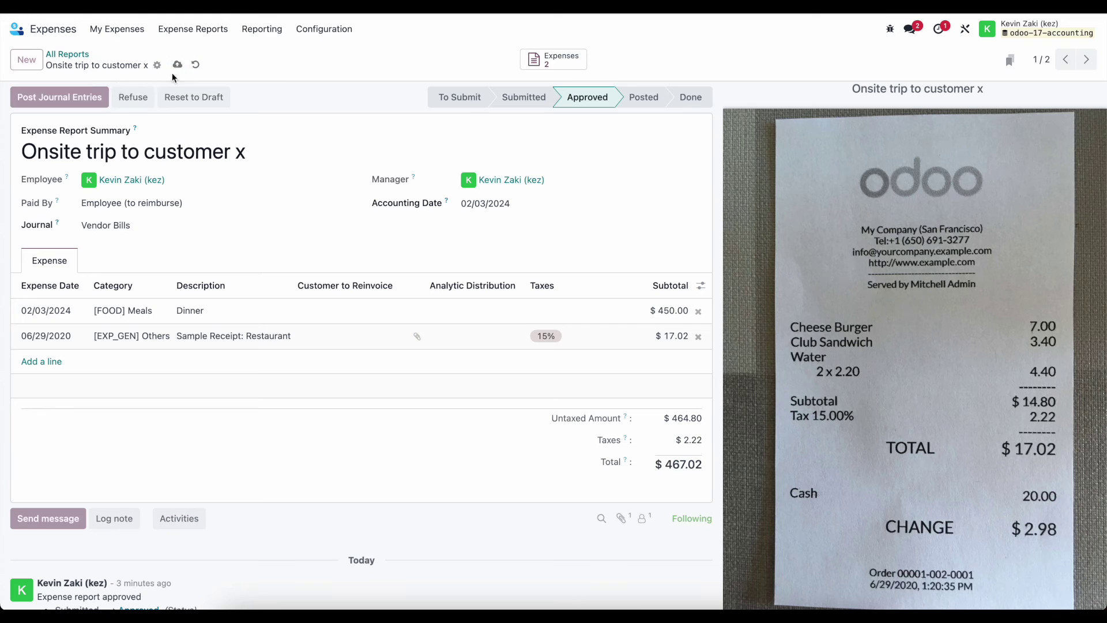
pyautogui.click(57, 97)
pyautogui.click(381, 342)
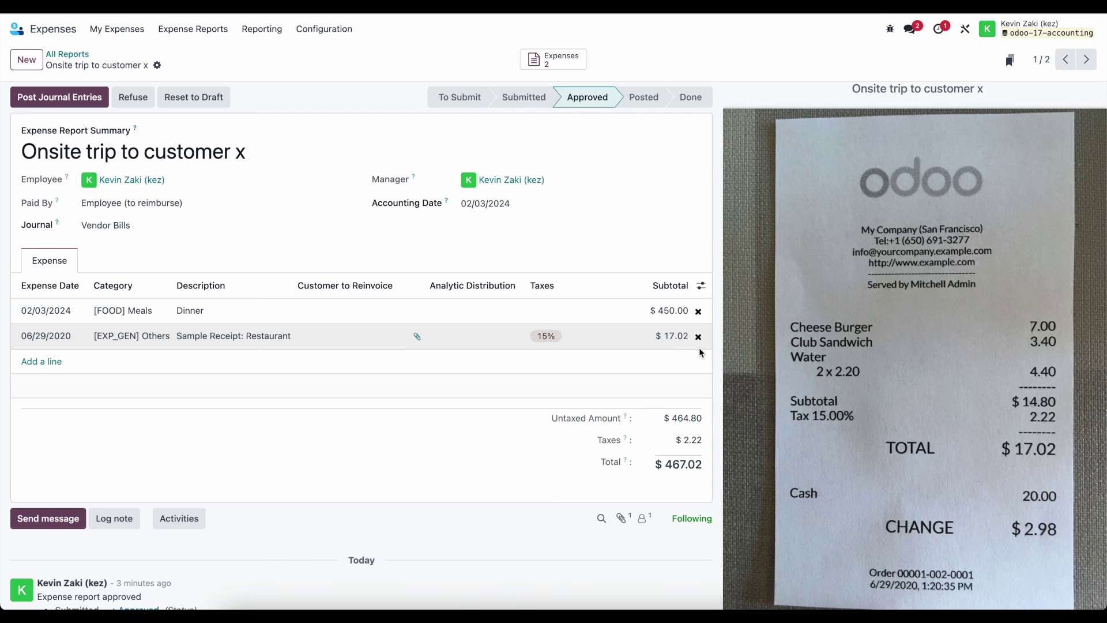
# Remove the restaurant receipt line, save, and post the $450.00 journal entries.
pyautogui.click(698, 336)
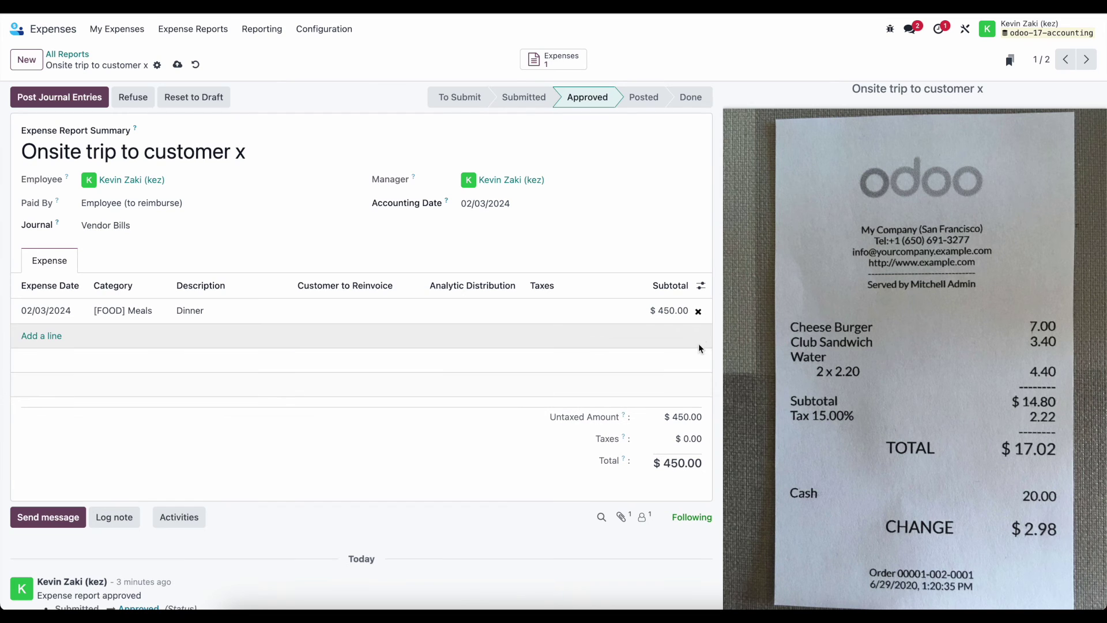
pyautogui.click(177, 65)
pyautogui.click(68, 99)
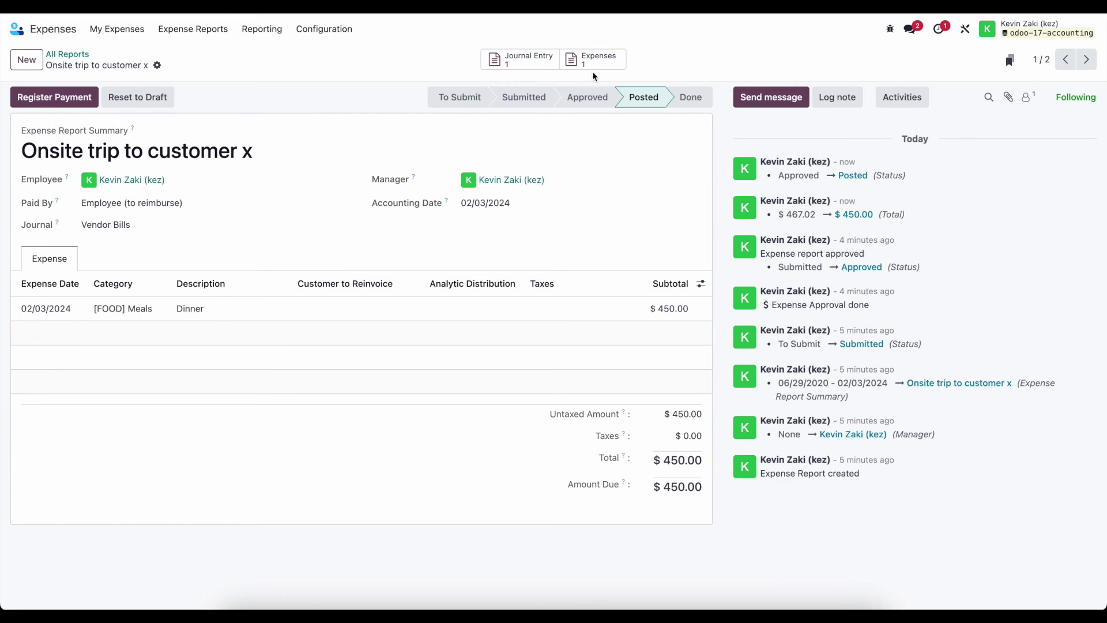
pyautogui.click(16, 28)
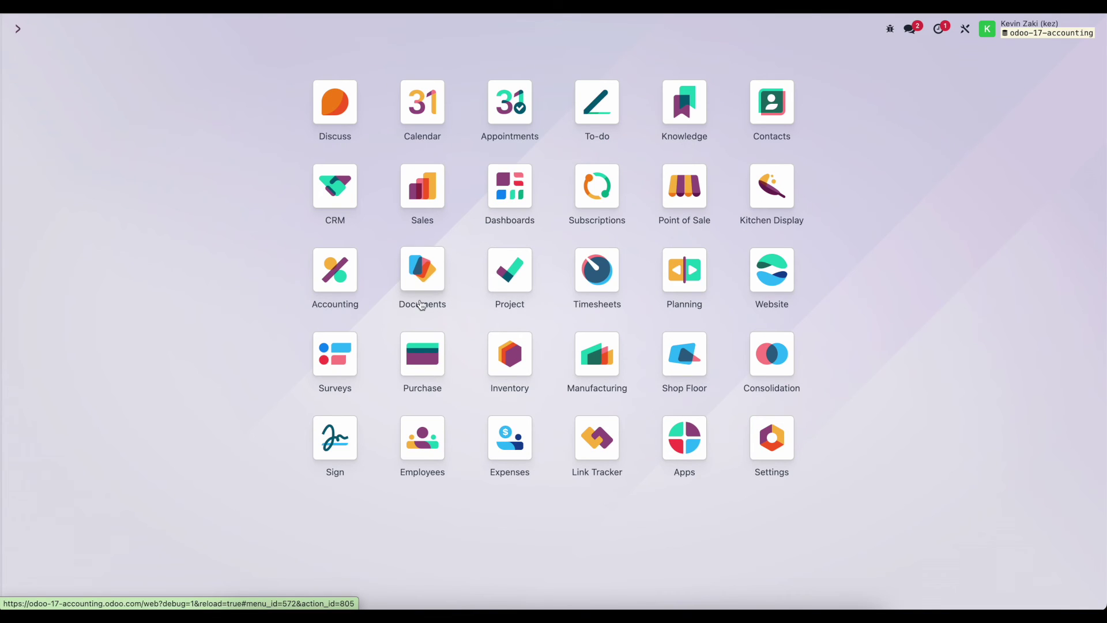
# Pay vendor bill BILL/2024/02/0001 with a $450.00 Manual bank payment.
pyautogui.click(335, 269)
pyautogui.click(233, 29)
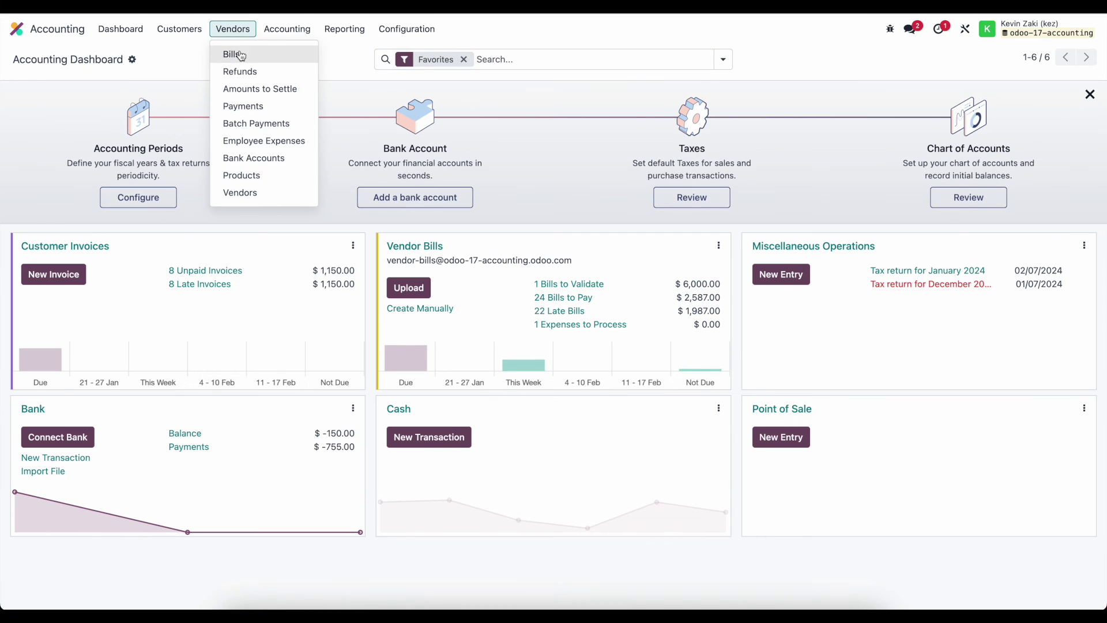
pyautogui.click(241, 55)
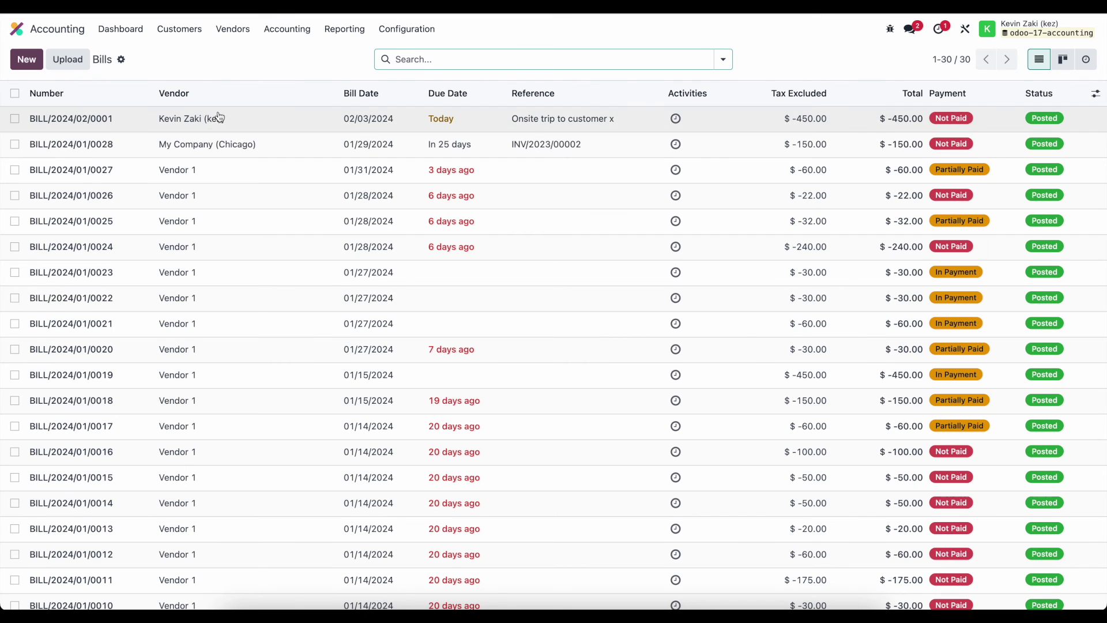
pyautogui.click(614, 129)
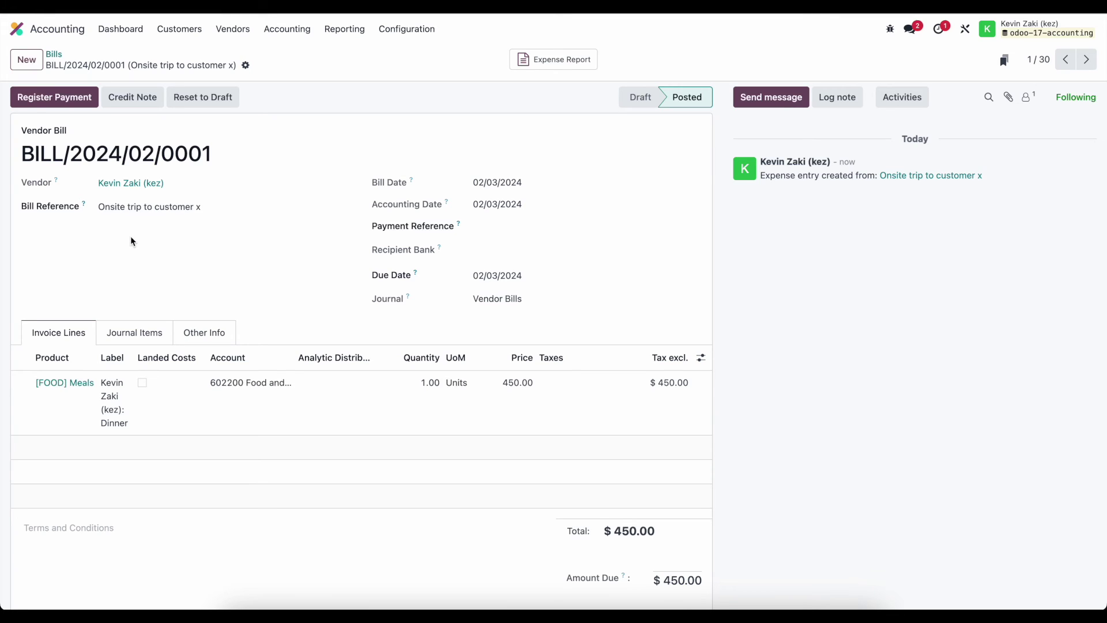
pyautogui.click(75, 107)
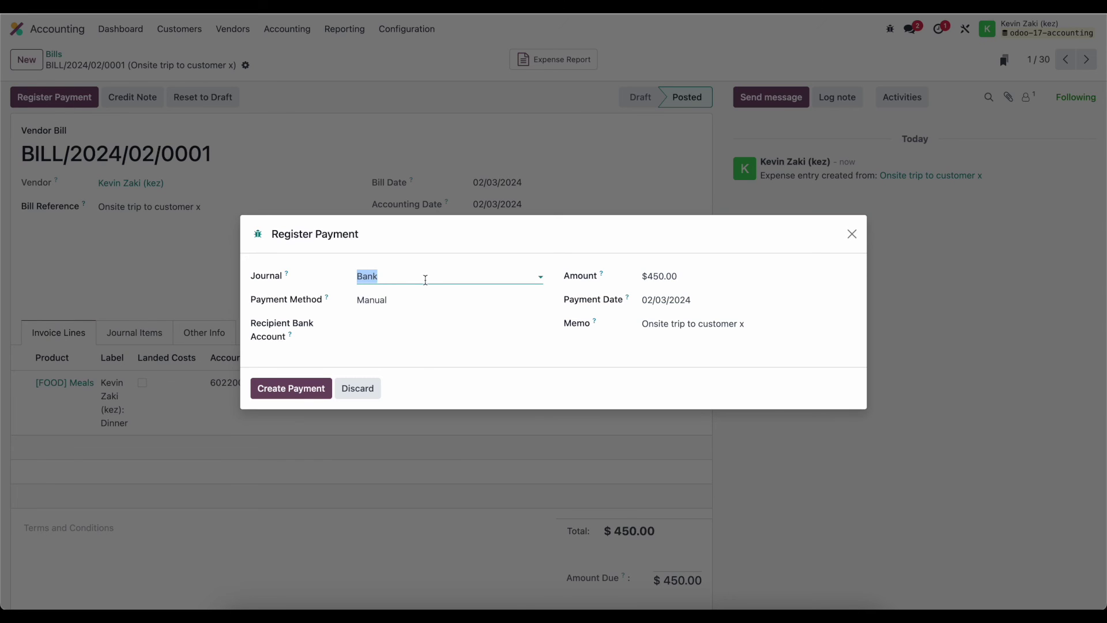
pyautogui.click(421, 295)
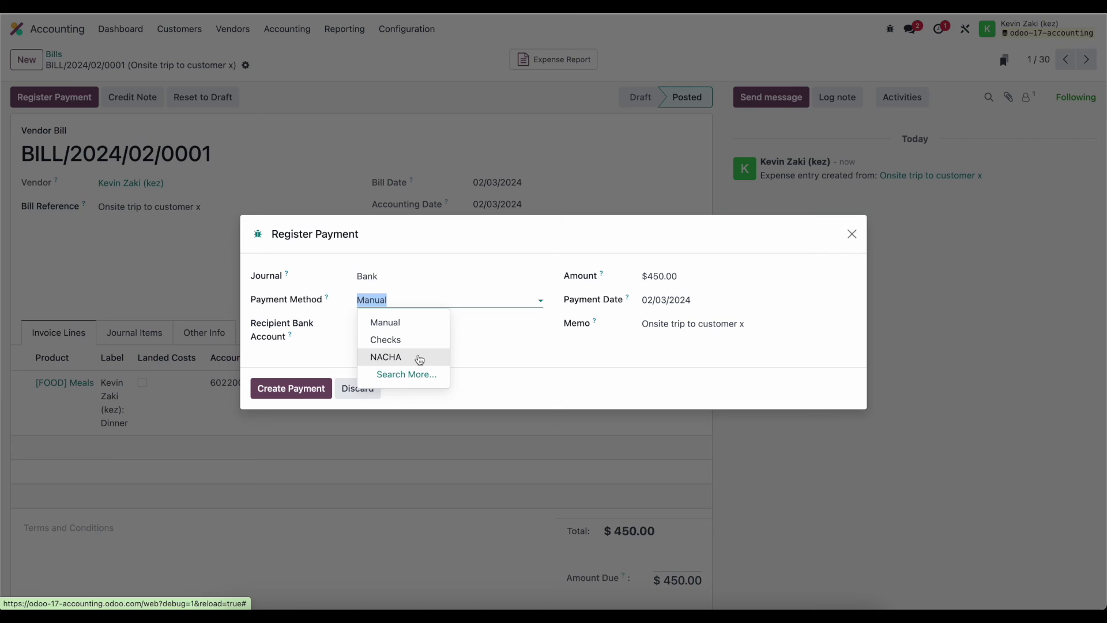
pyautogui.click(400, 322)
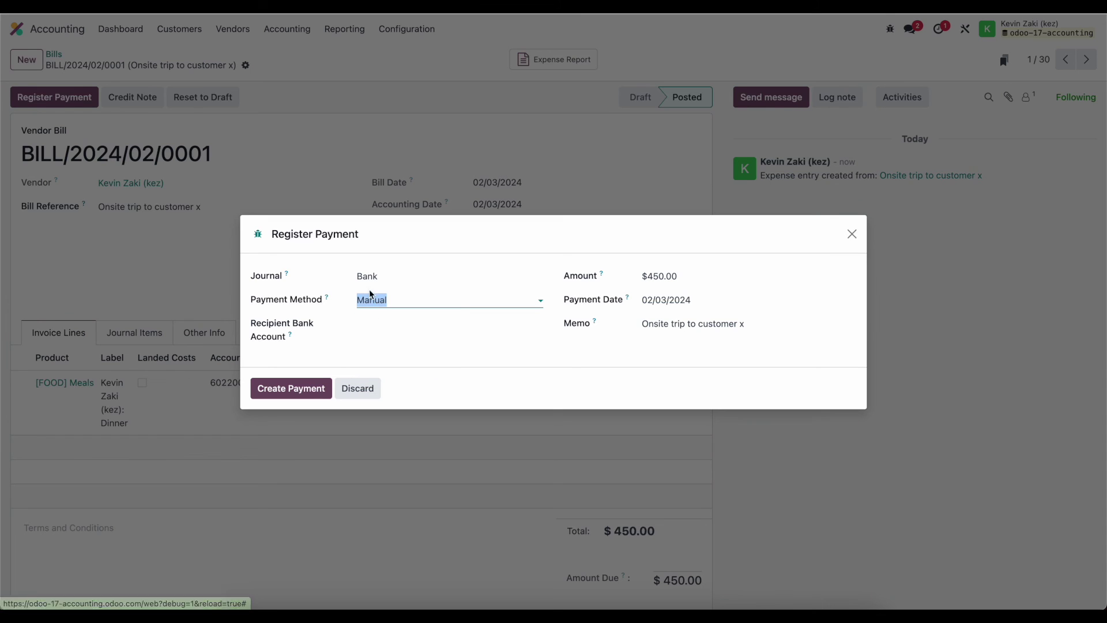
pyautogui.click(318, 389)
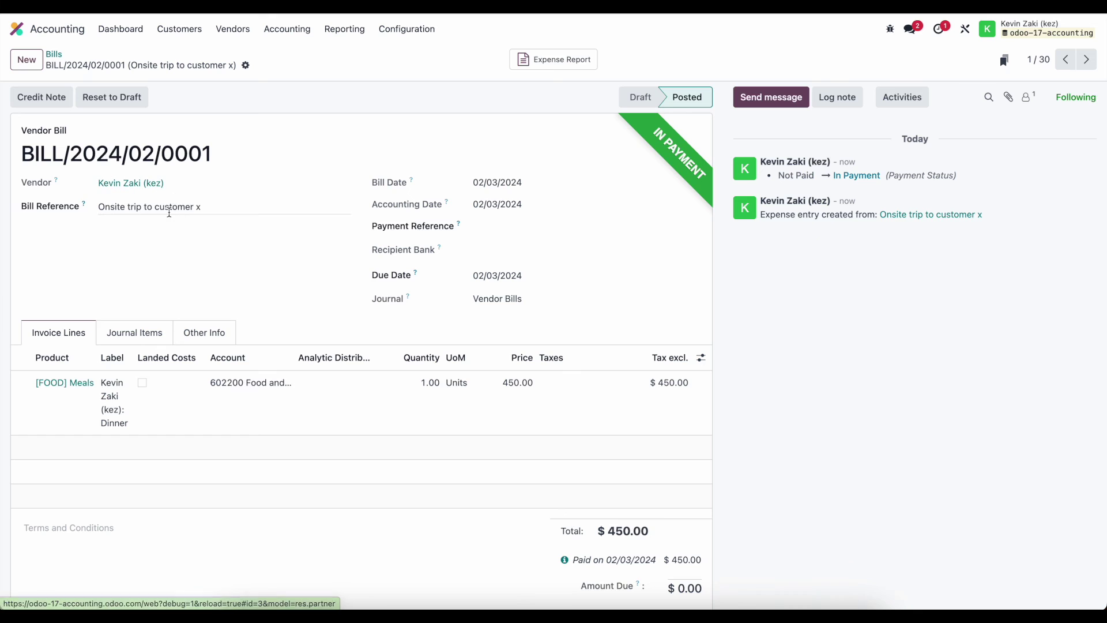
# Review the bill's journal items, then return to its invoice lines.
pyautogui.click(130, 334)
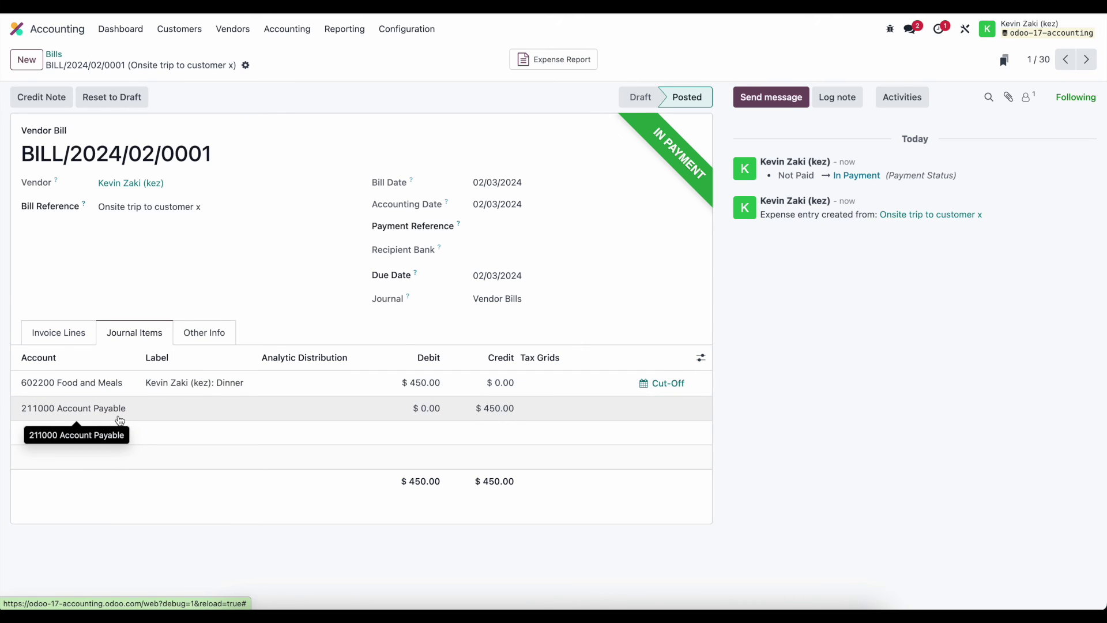
pyautogui.click(65, 338)
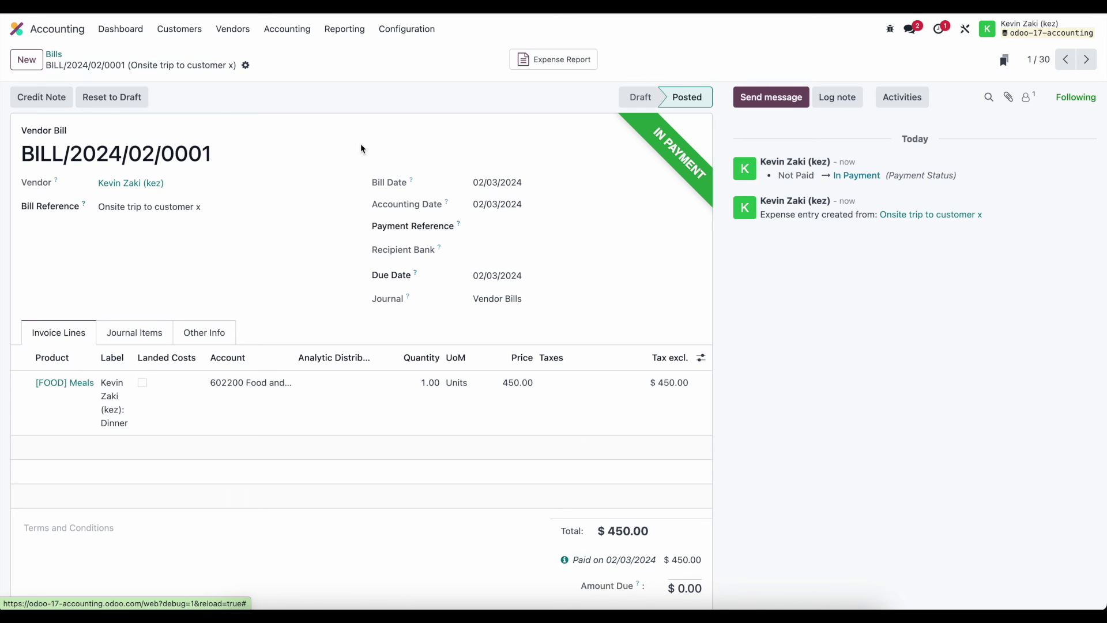
pyautogui.click(17, 29)
# Open the Lunch expense in the Expenses app and return to My Expenses.
pyautogui.click(503, 447)
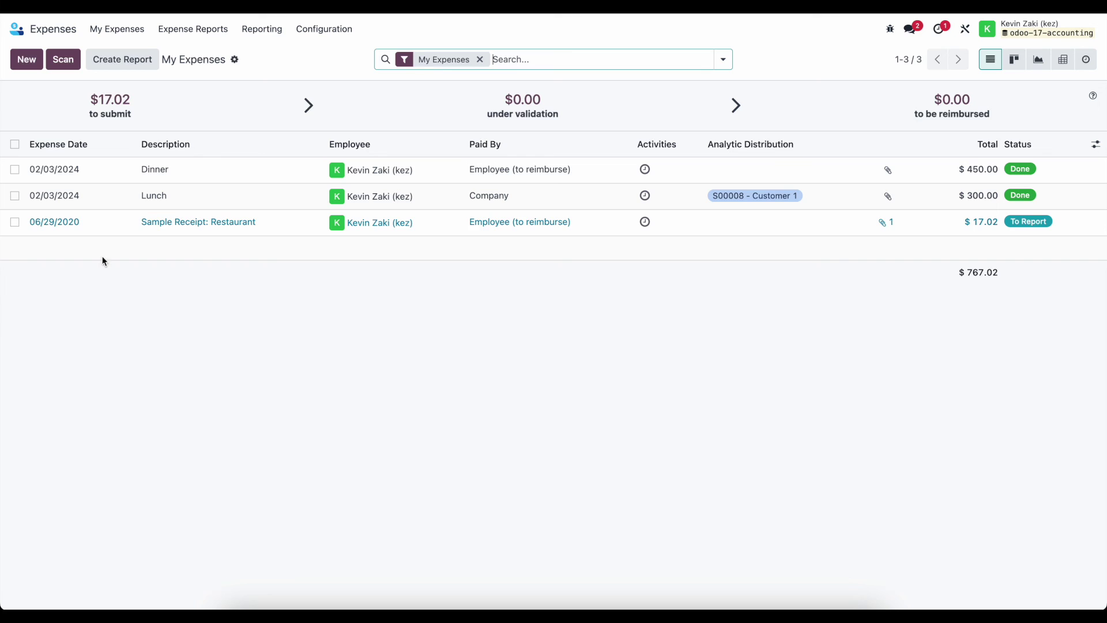
pyautogui.click(116, 197)
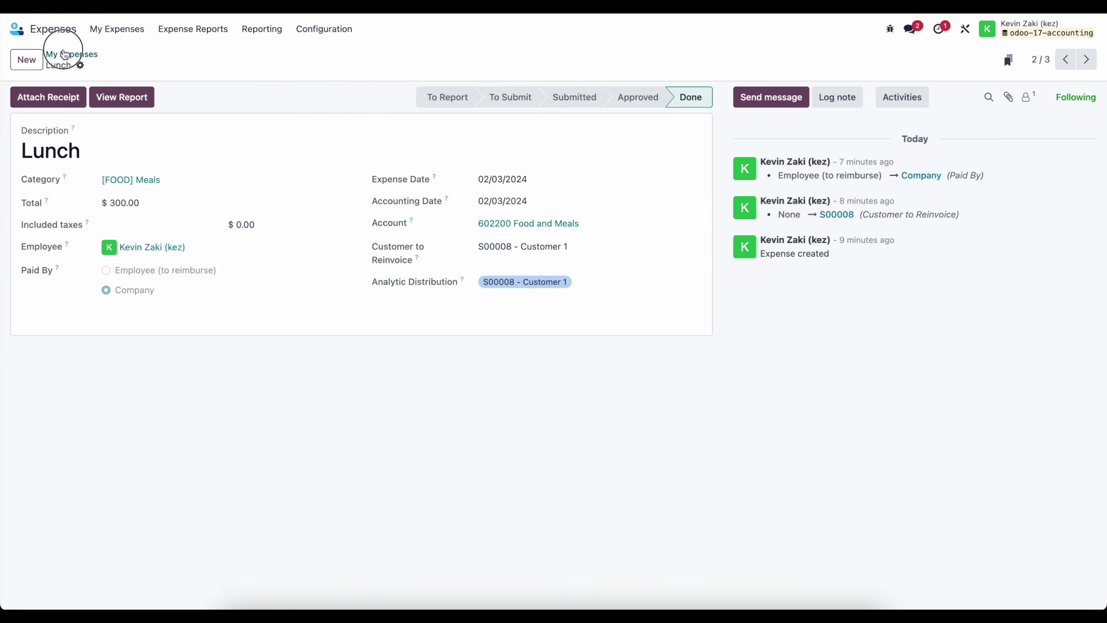
pyautogui.click(69, 55)
# Preview splitting the Sample Receipt: Restaurant expense, then cancel without splitting.
pyautogui.click(136, 219)
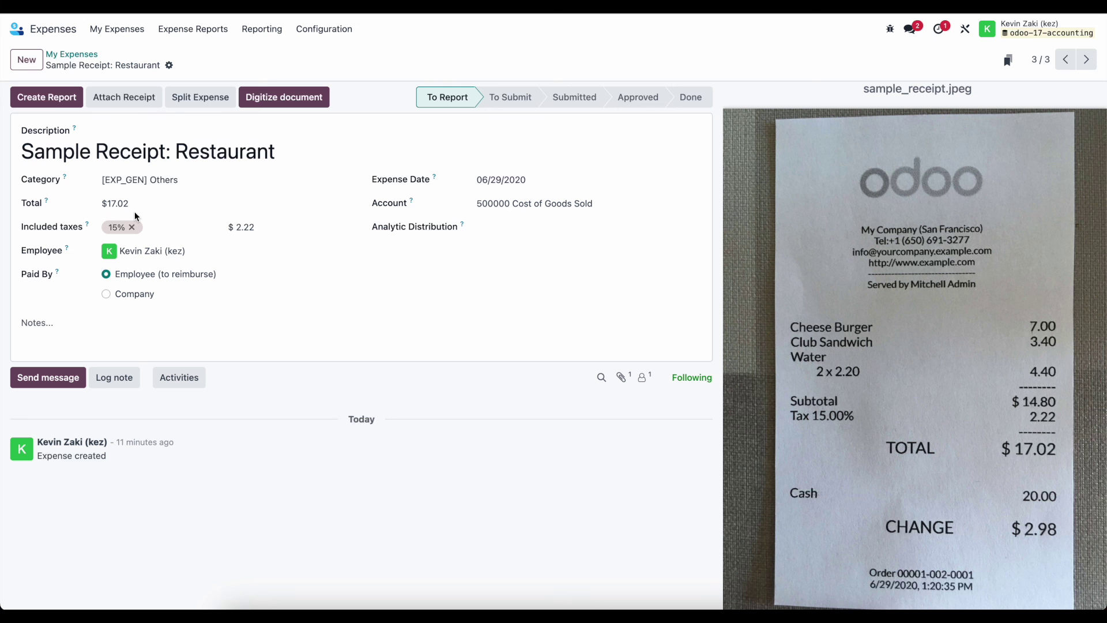
pyautogui.click(210, 97)
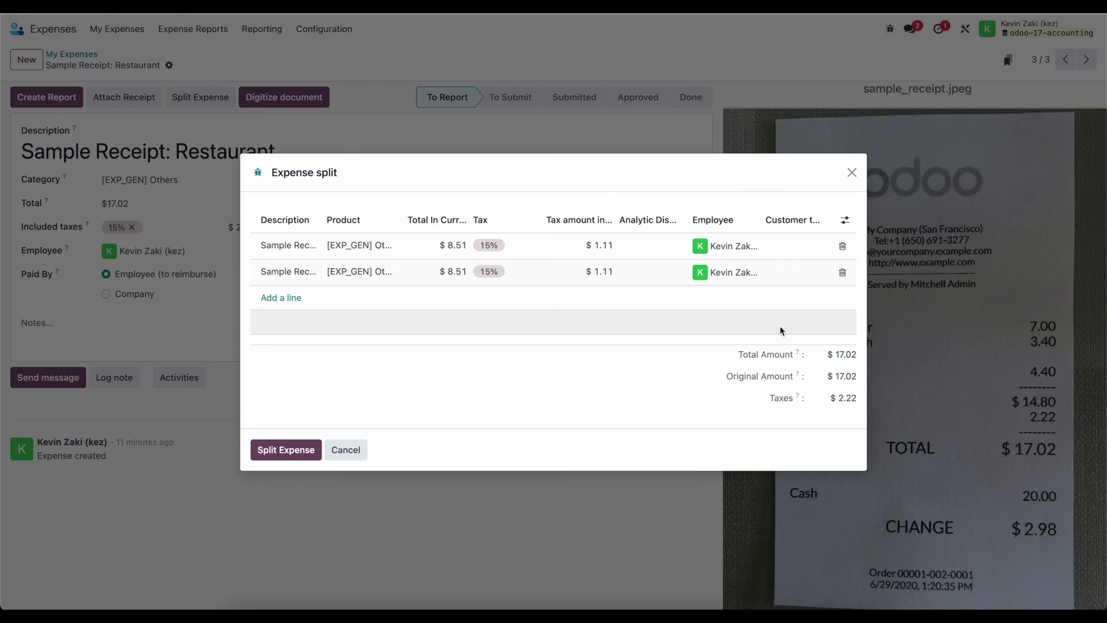
pyautogui.click(740, 268)
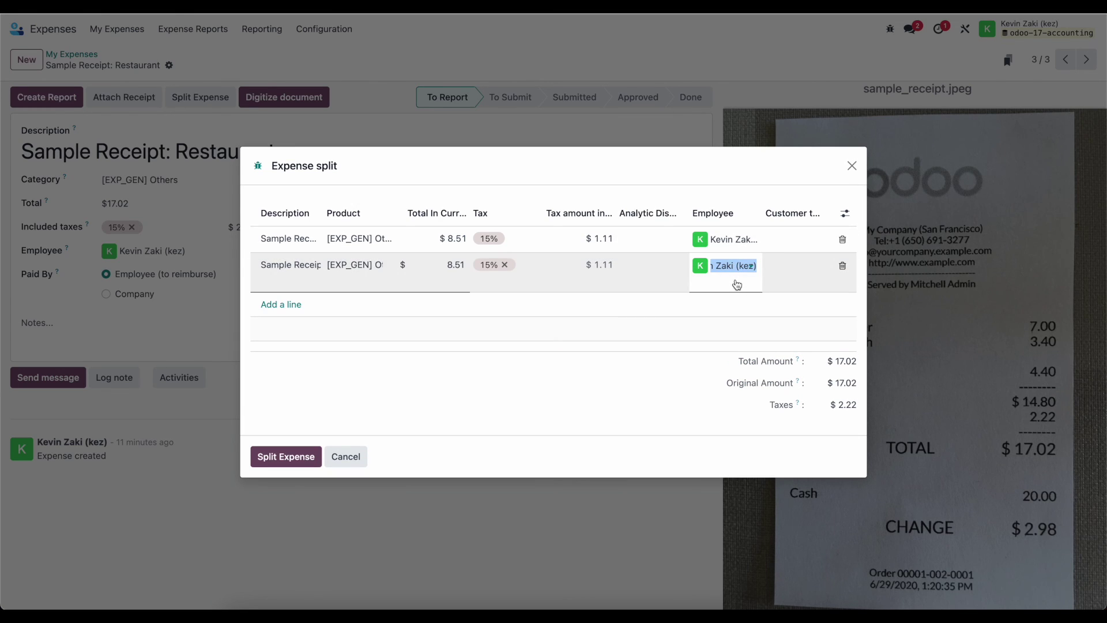
pyautogui.click(852, 166)
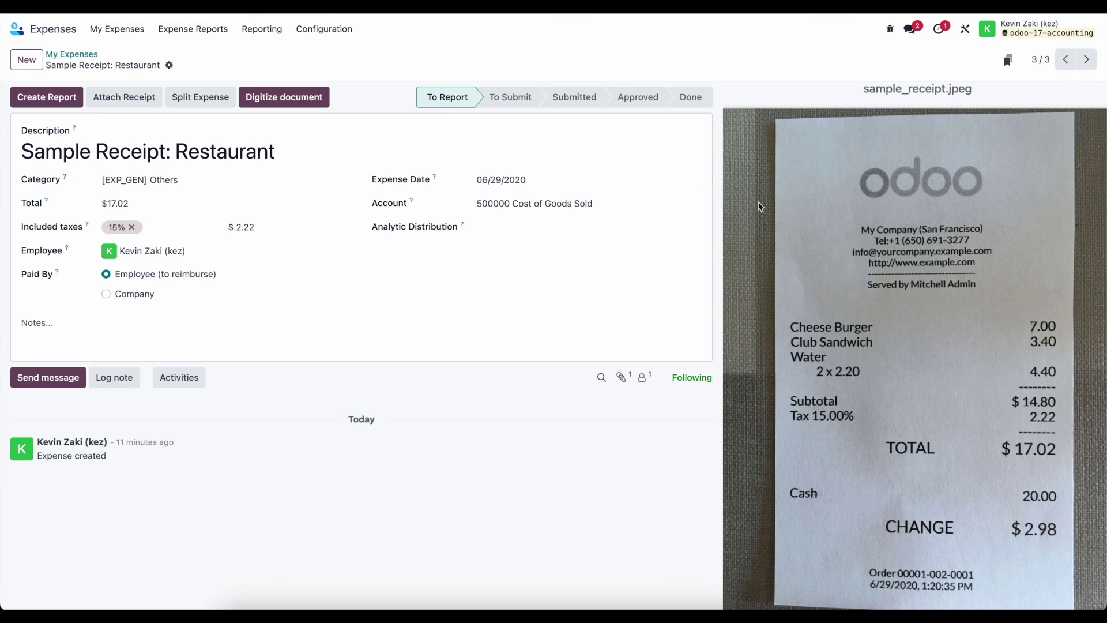
pyautogui.click(88, 55)
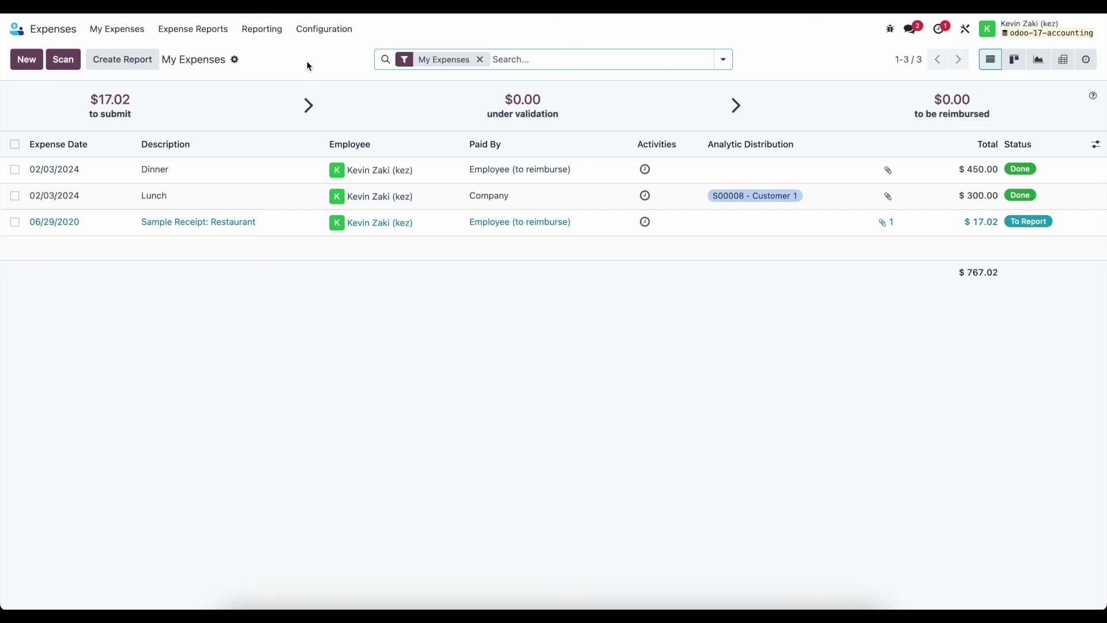
# Open the Meals expense category to check its sales-price re-invoicing policy.
pyautogui.click(319, 29)
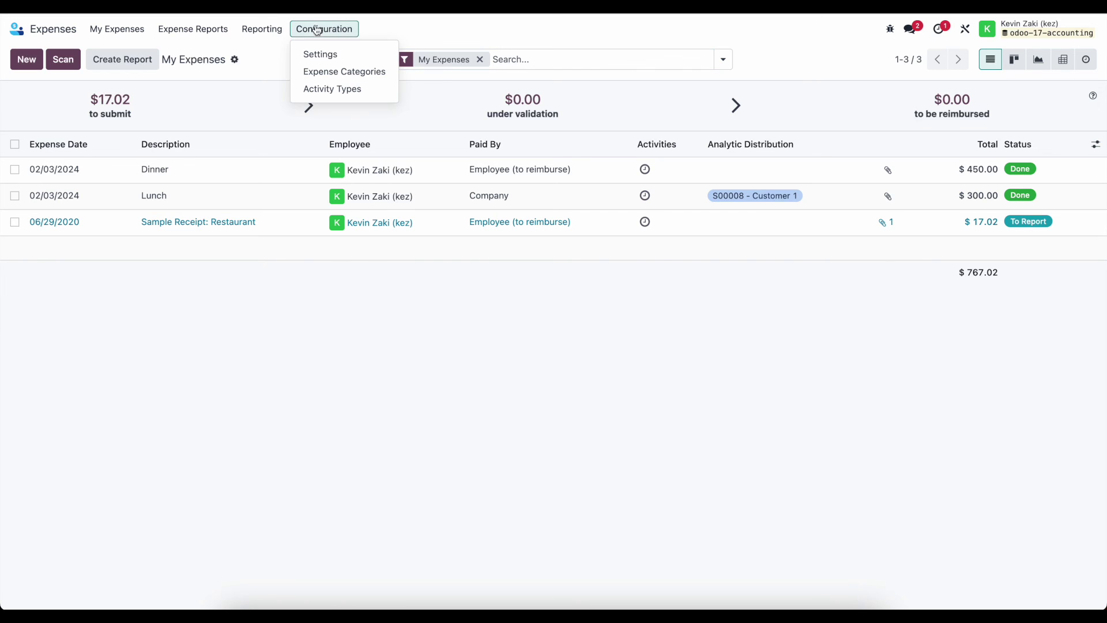
pyautogui.click(348, 72)
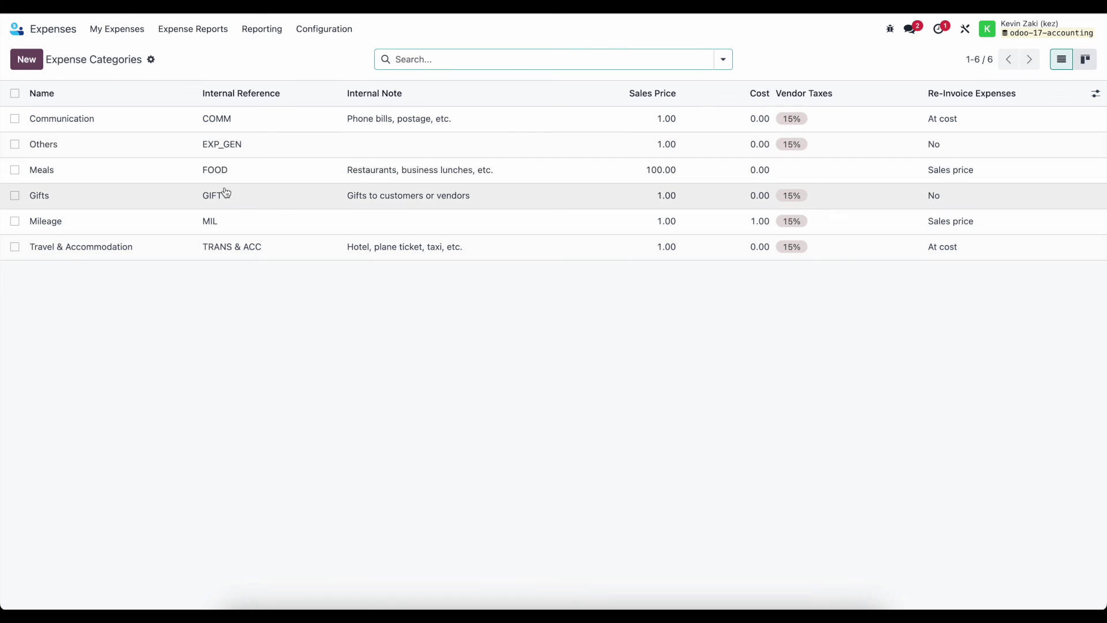
pyautogui.click(223, 179)
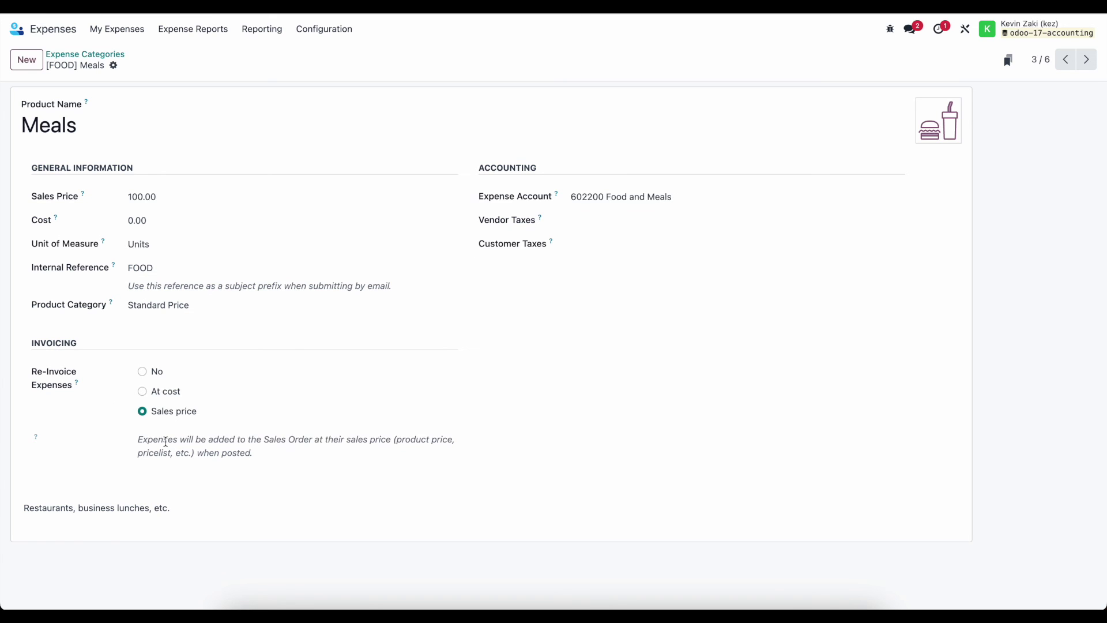
# Open the Expenses settings and review the Employee Expense Journal and Payment methods settings.
pyautogui.click(334, 30)
pyautogui.click(334, 50)
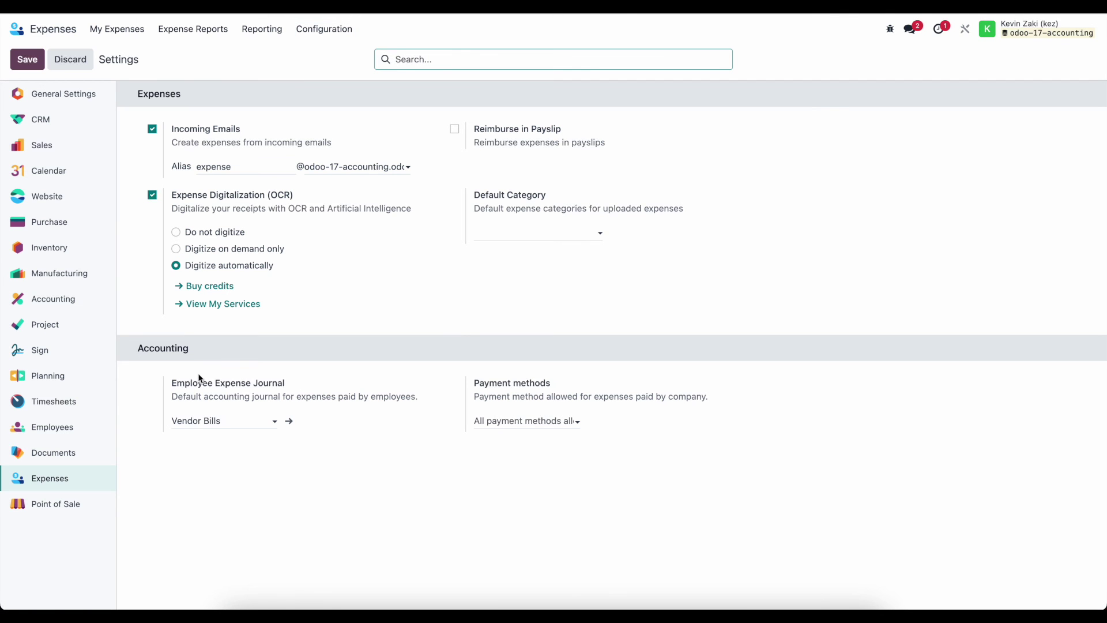
pyautogui.moveTo(185, 384); pyautogui.dragTo(272, 386)
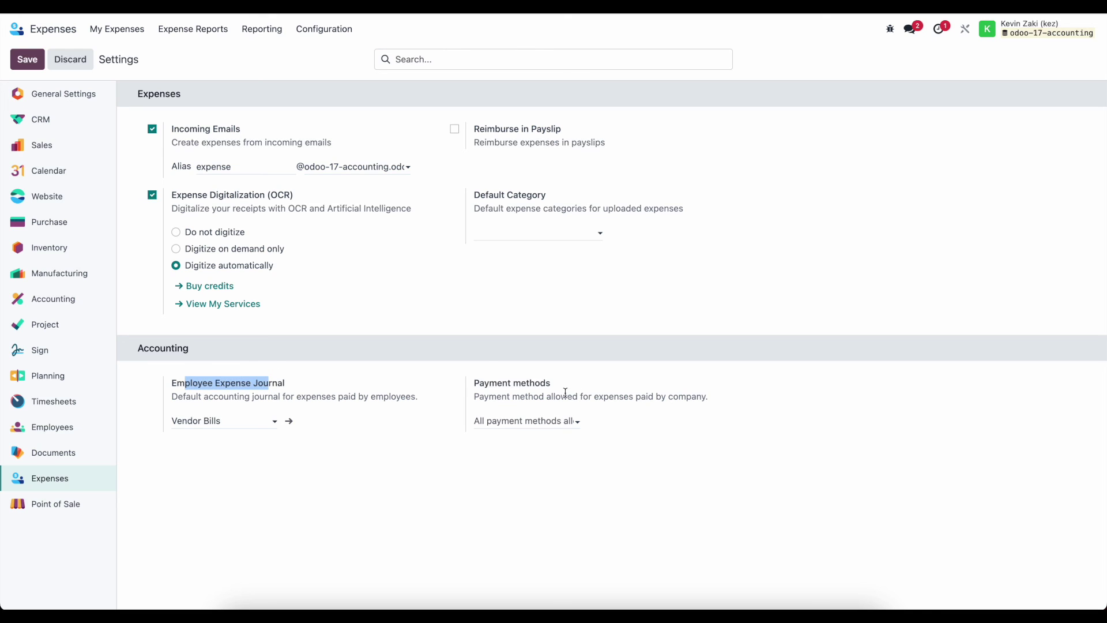
pyautogui.moveTo(489, 395); pyautogui.dragTo(576, 386)
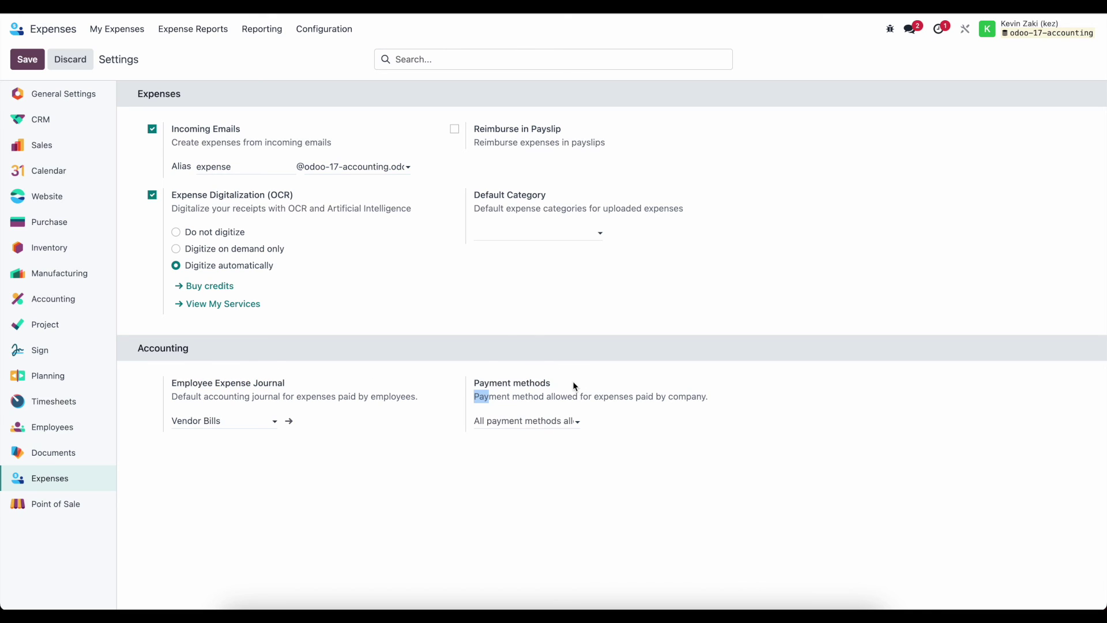
pyautogui.click(521, 342)
pyautogui.moveTo(252, 203)
pyautogui.moveTo(296, 237)
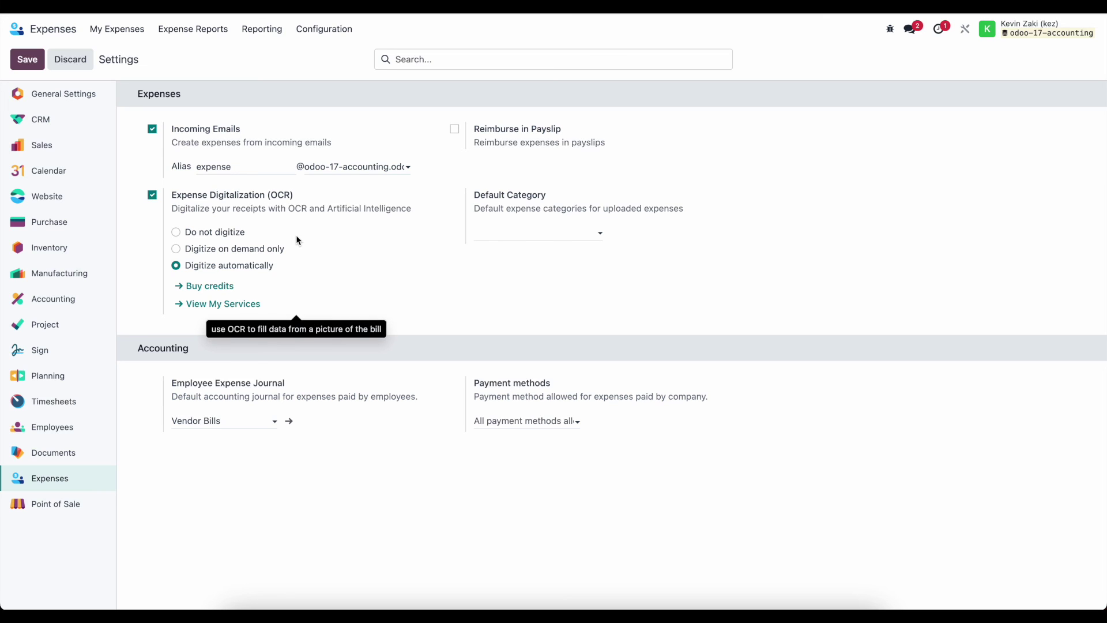